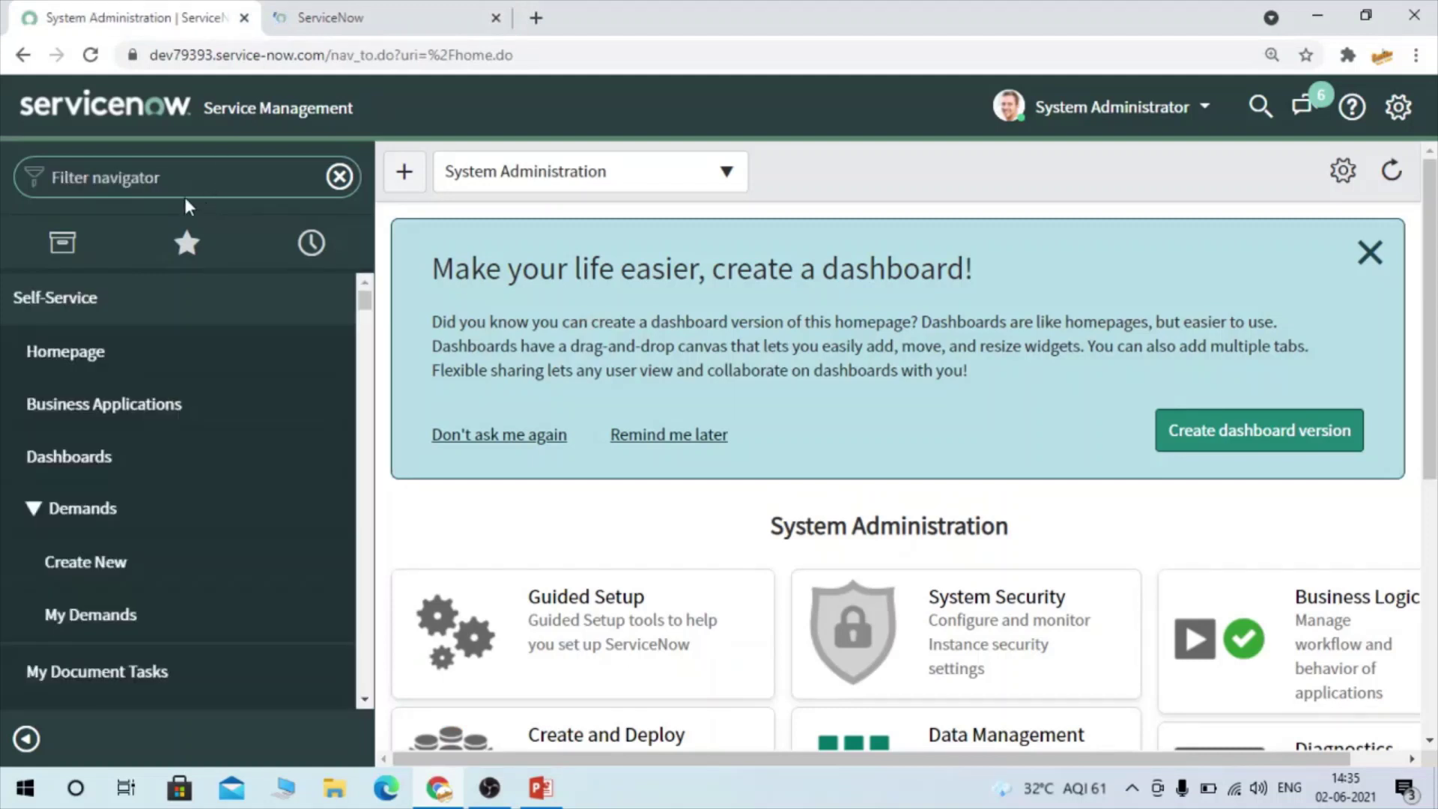
Open the task list via task.list, then open incident INC0010024 in its own new tab
{"action": "left_click", "coordinate": [169, 188]}
{"action": "type", "text": "task.list"}
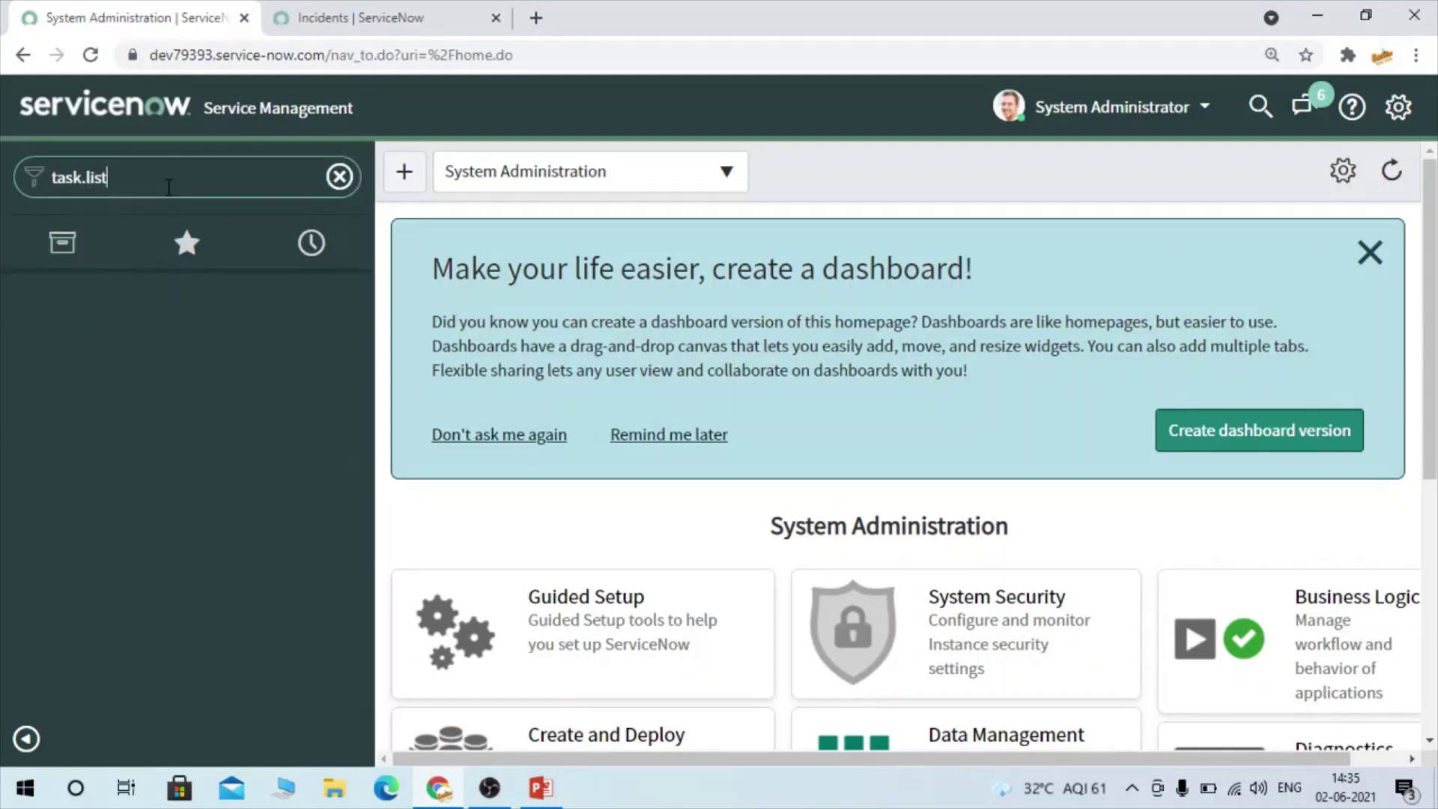
{"action": "key", "text": "Return"}
{"action": "left_click", "coordinate": [322, 17]}
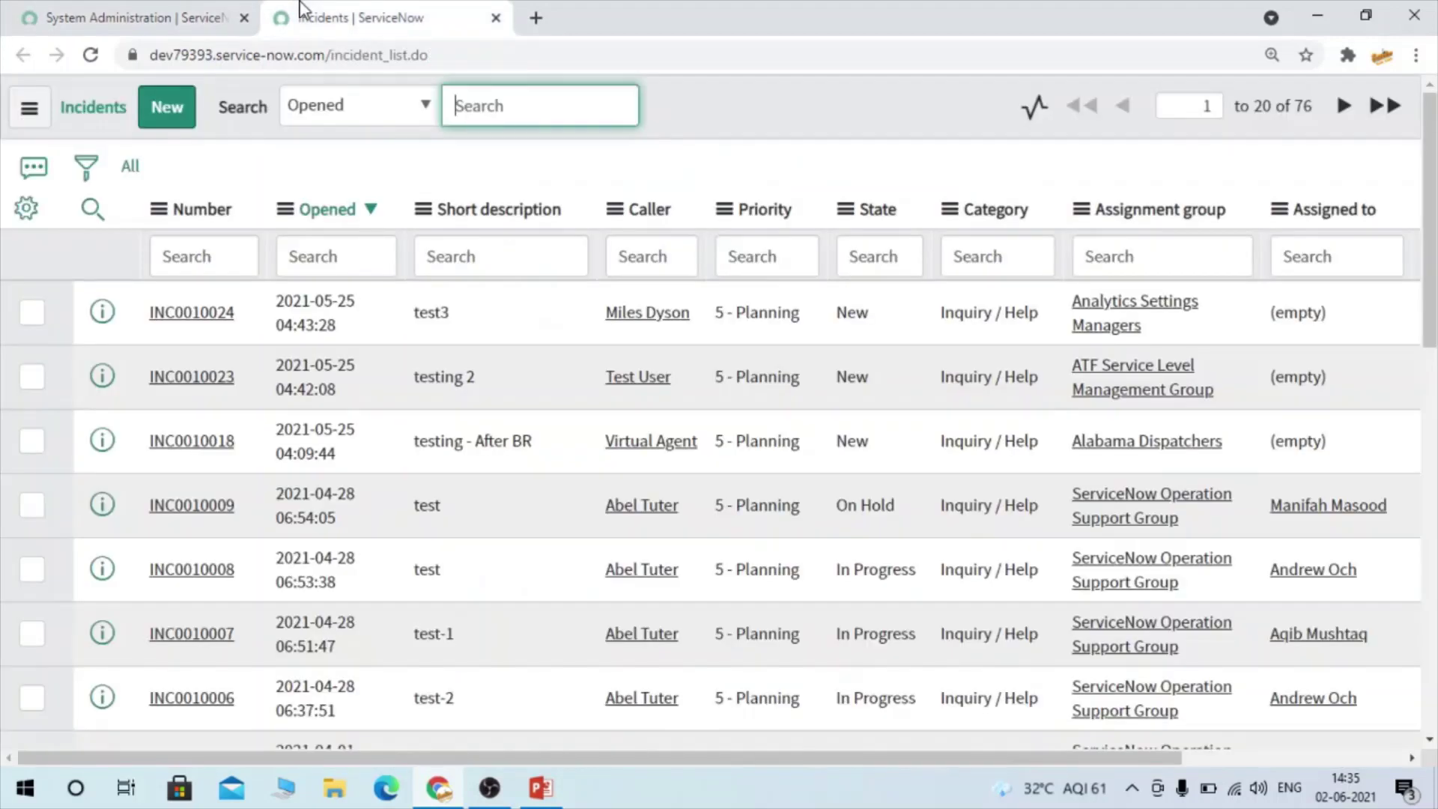
{"action": "right_click", "coordinate": [110, 314]}
{"action": "left_click", "coordinate": [191, 321]}
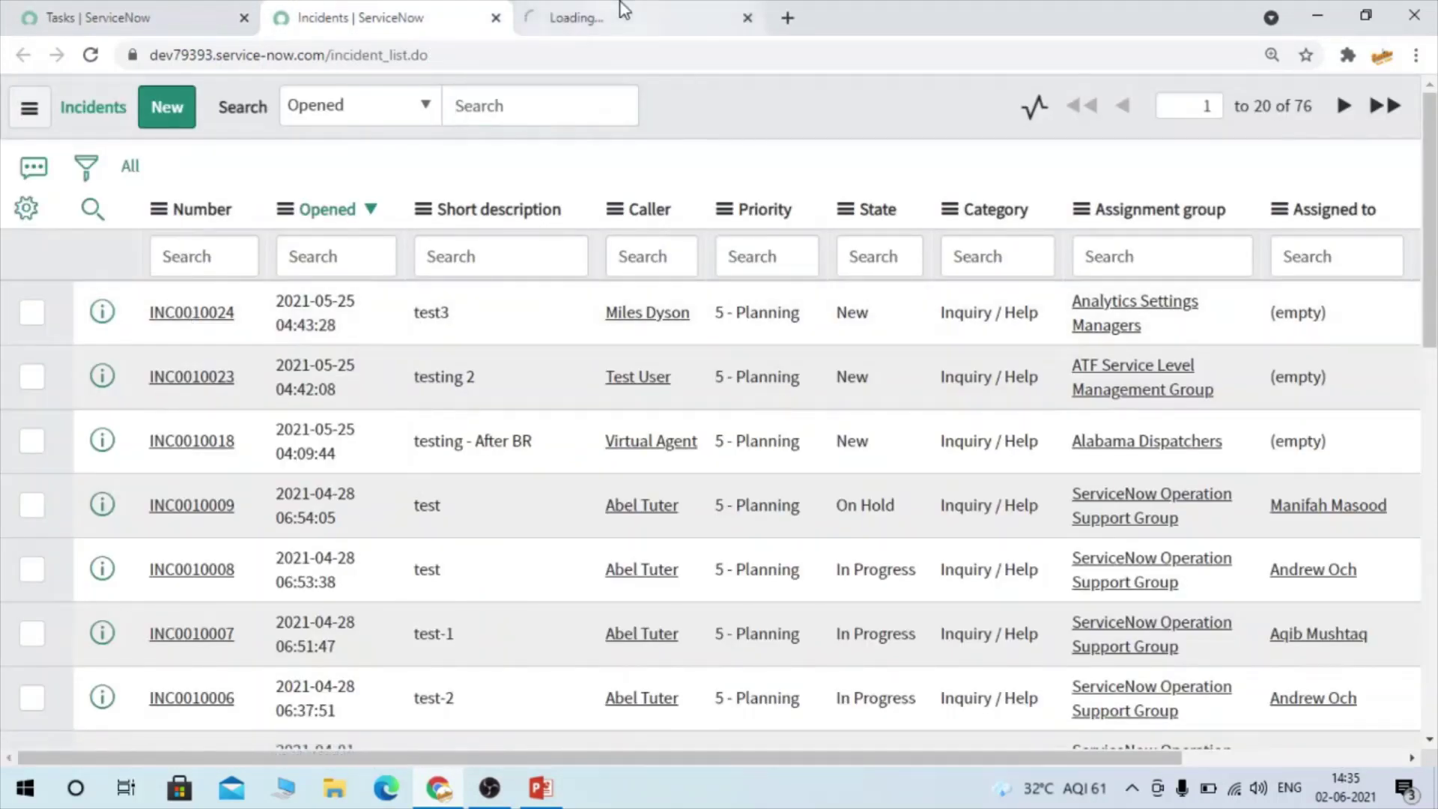
{"action": "left_click", "coordinate": [623, 9]}
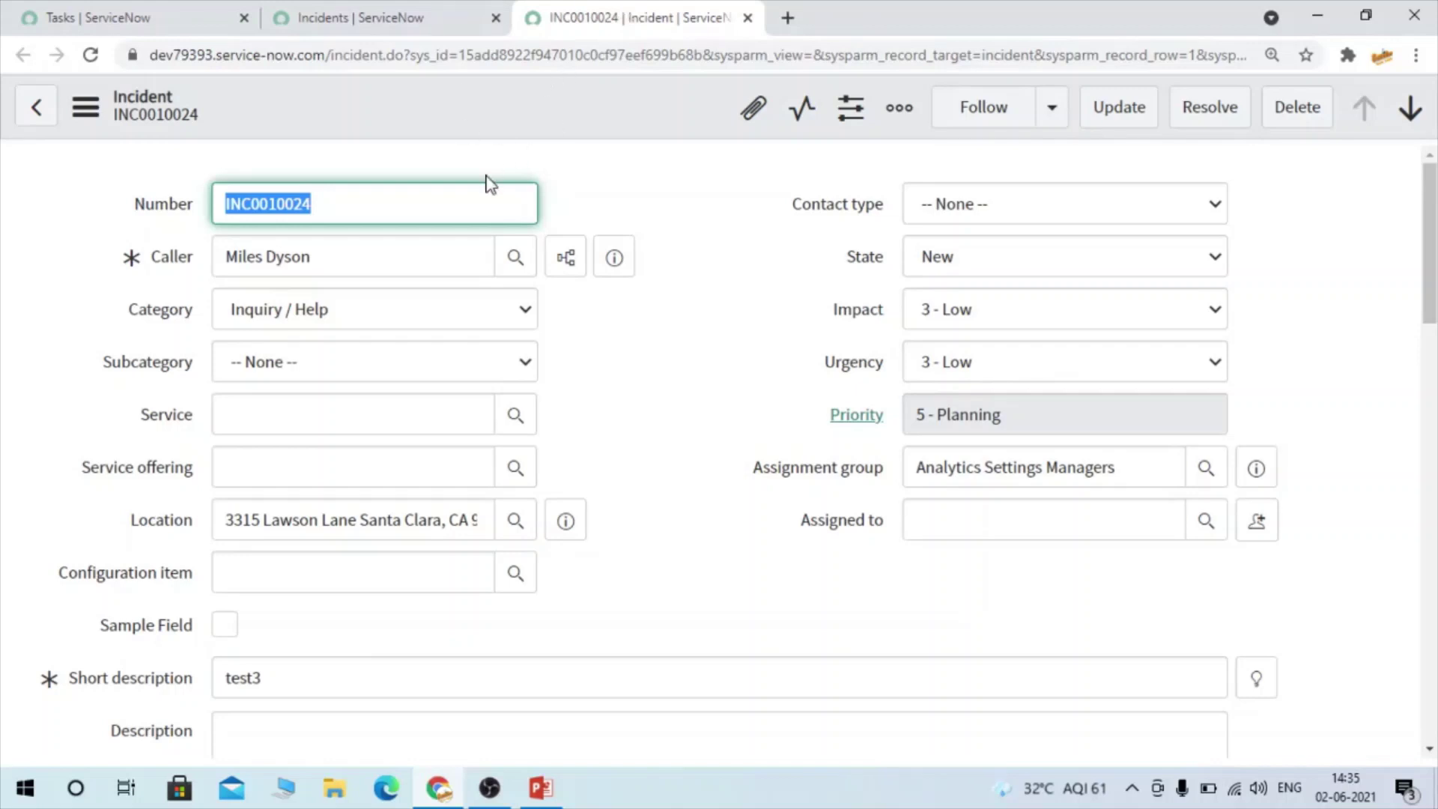
Open the Configure Dictionary entry for the incident form's Assigned to field
{"action": "left_click", "coordinate": [444, 200]}
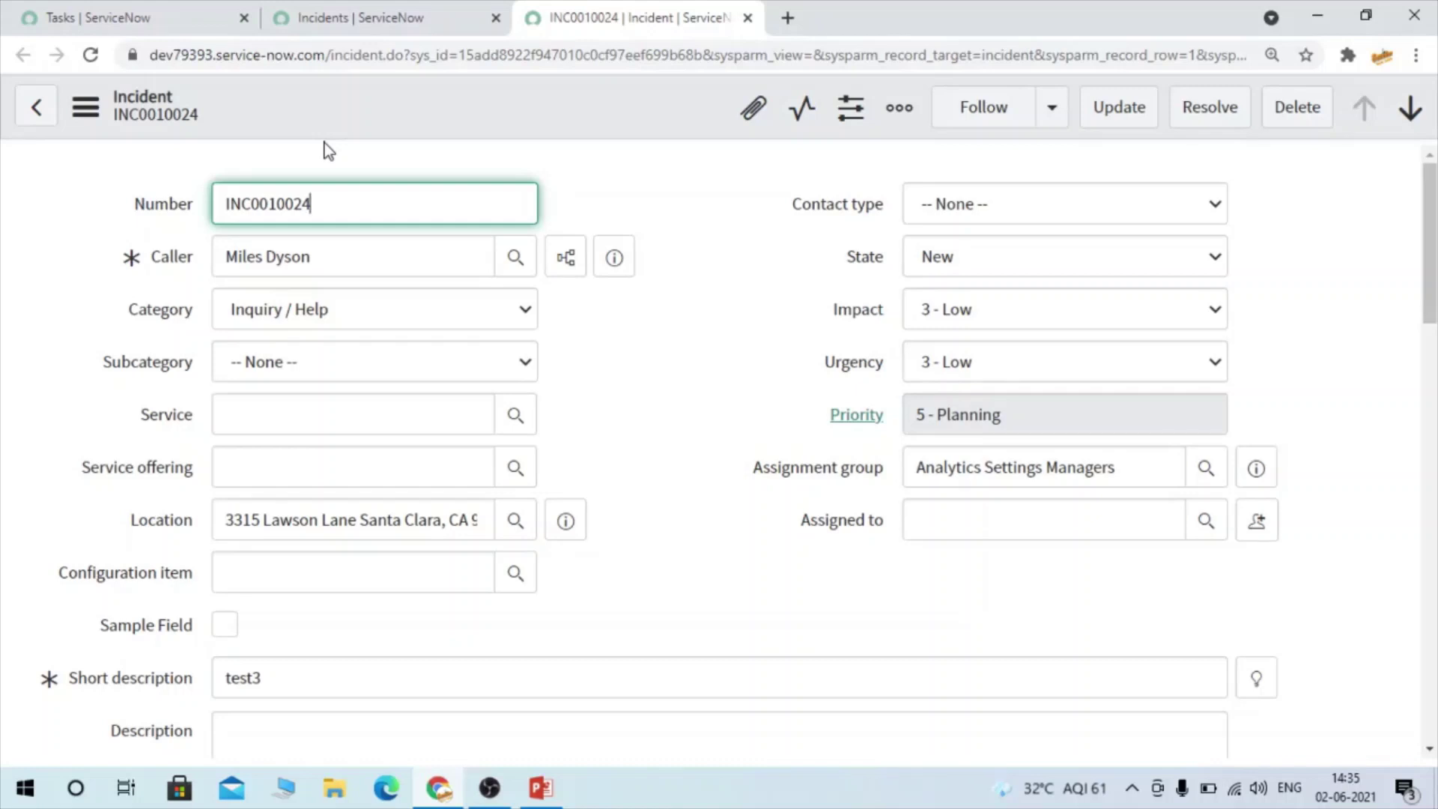
{"action": "right_click", "coordinate": [822, 533]}
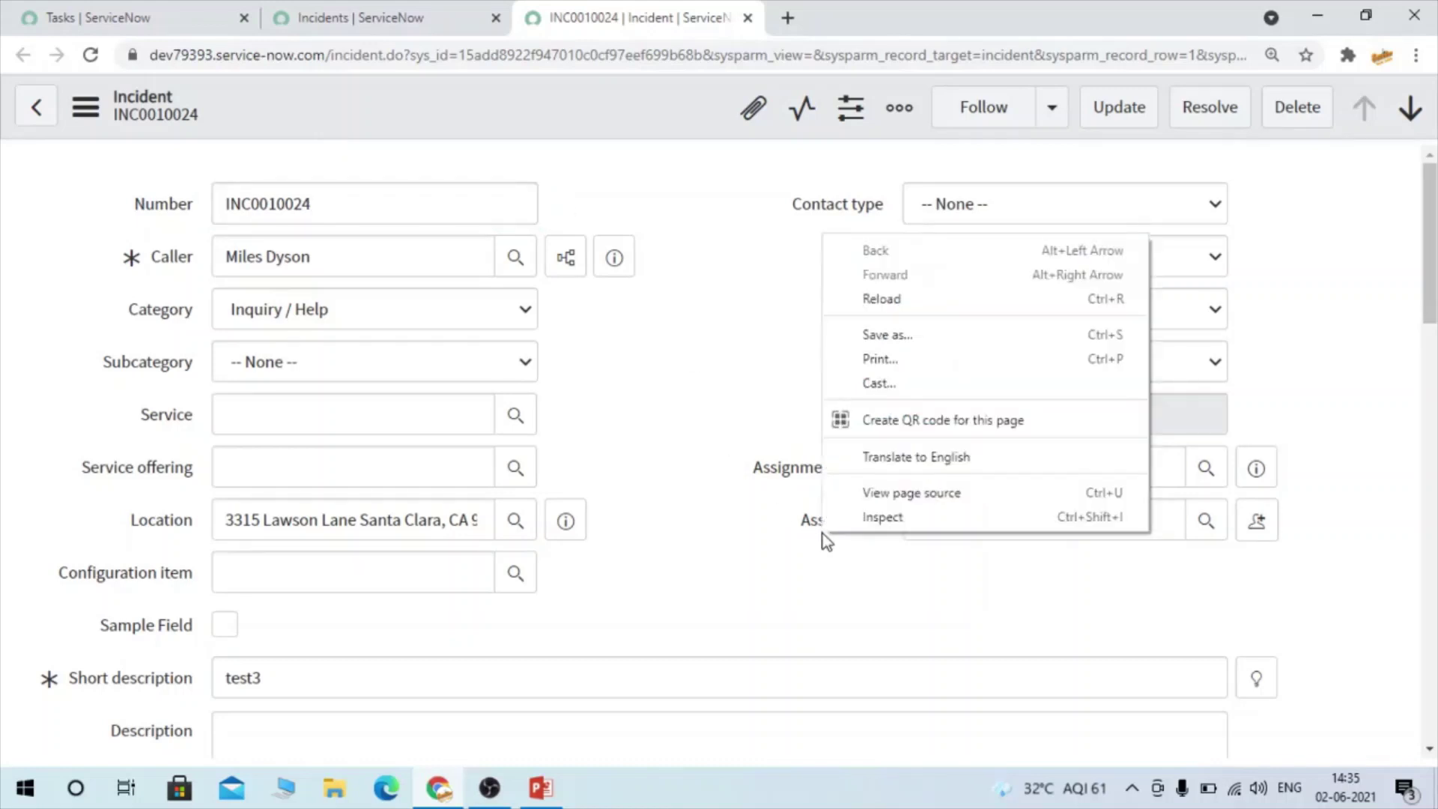
{"action": "left_click", "coordinate": [805, 525]}
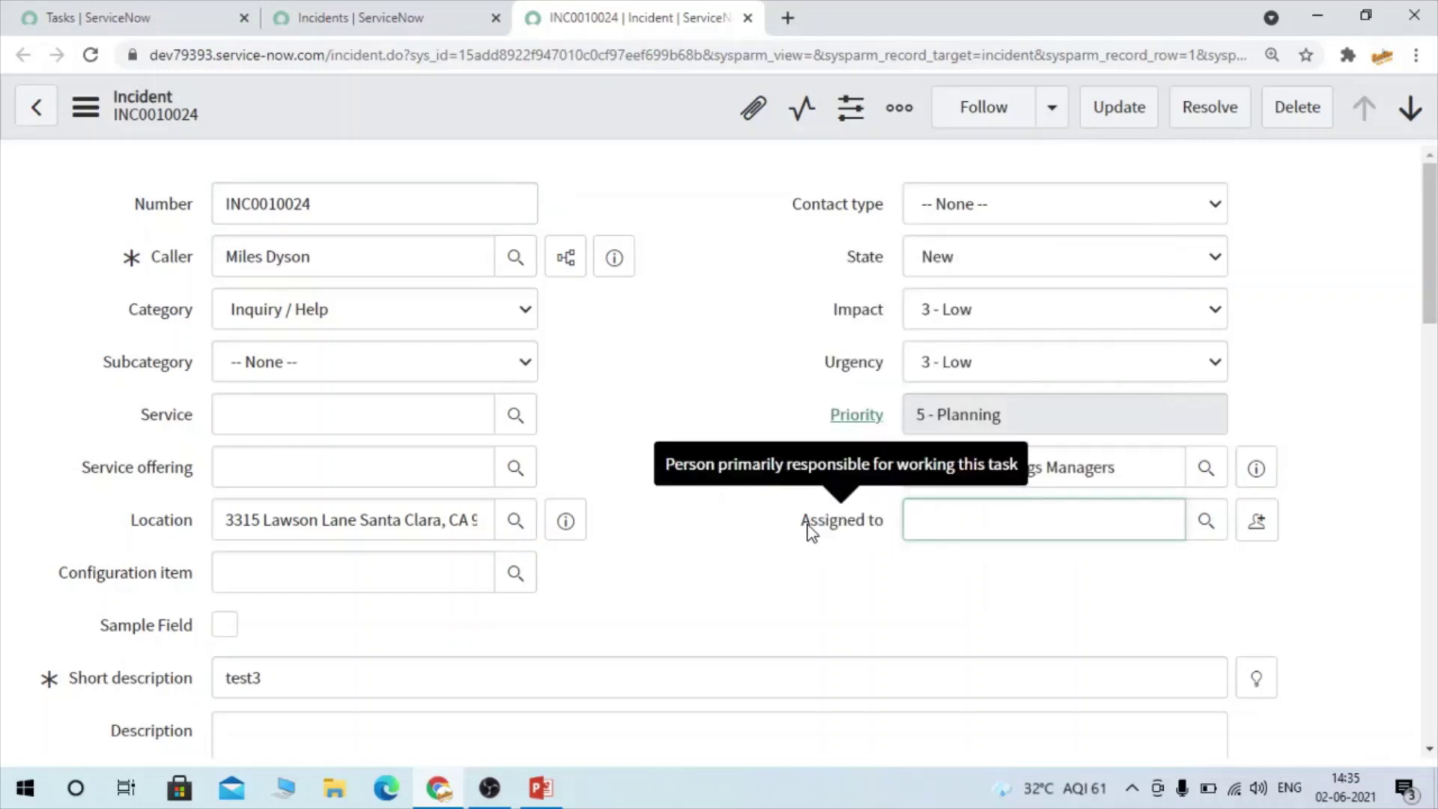
{"action": "right_click", "coordinate": [805, 526]}
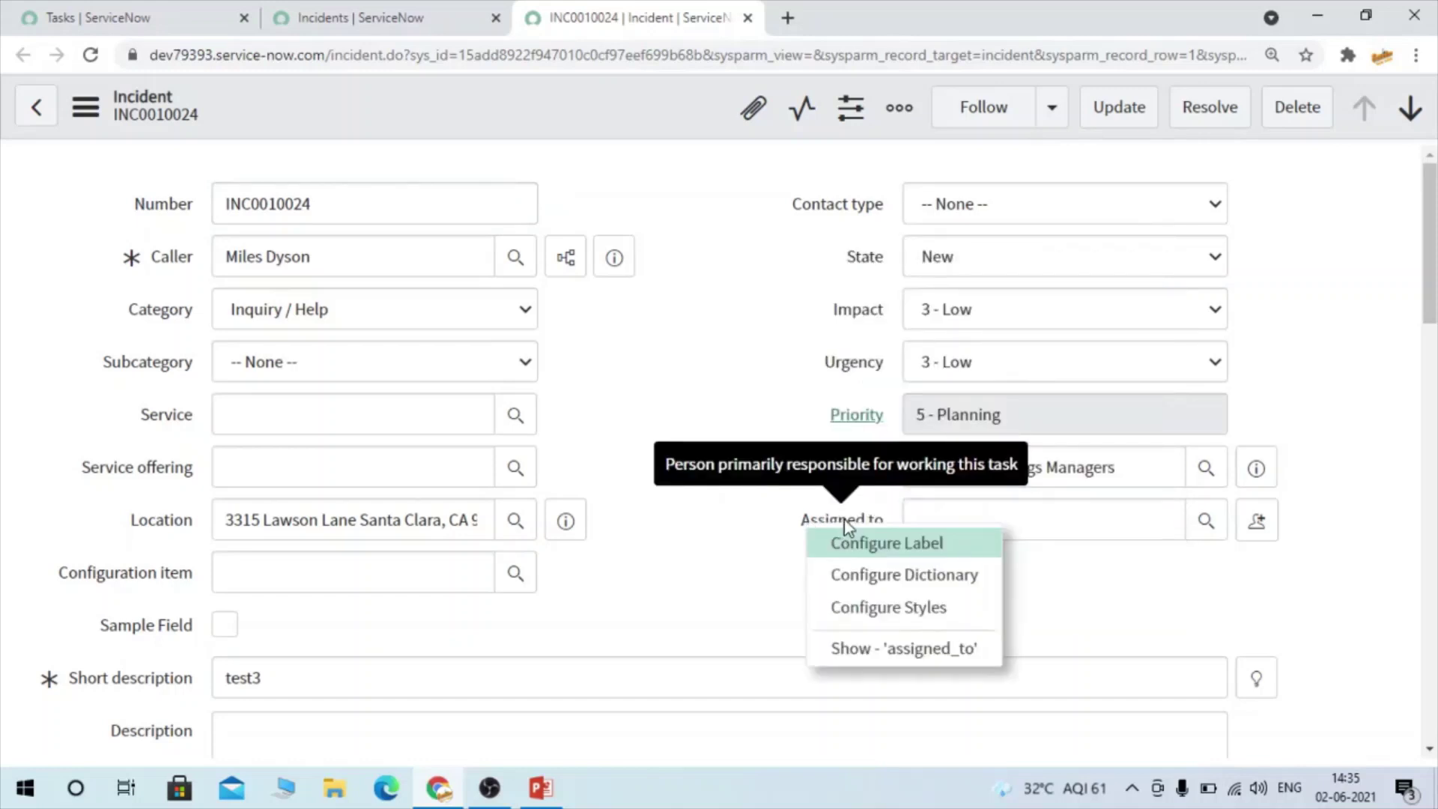
{"action": "left_click", "coordinate": [887, 574]}
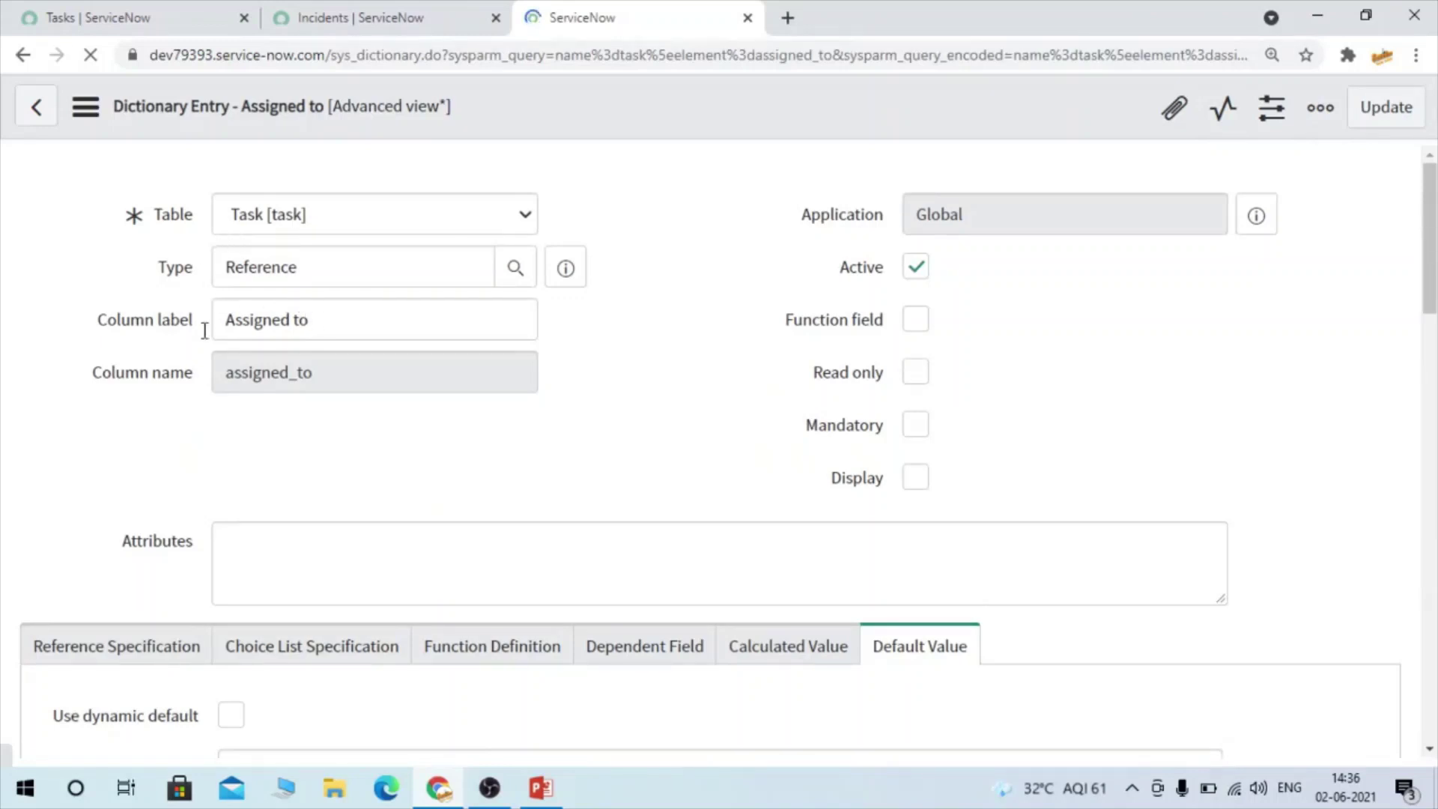
{"action": "left_click", "coordinate": [276, 226]}
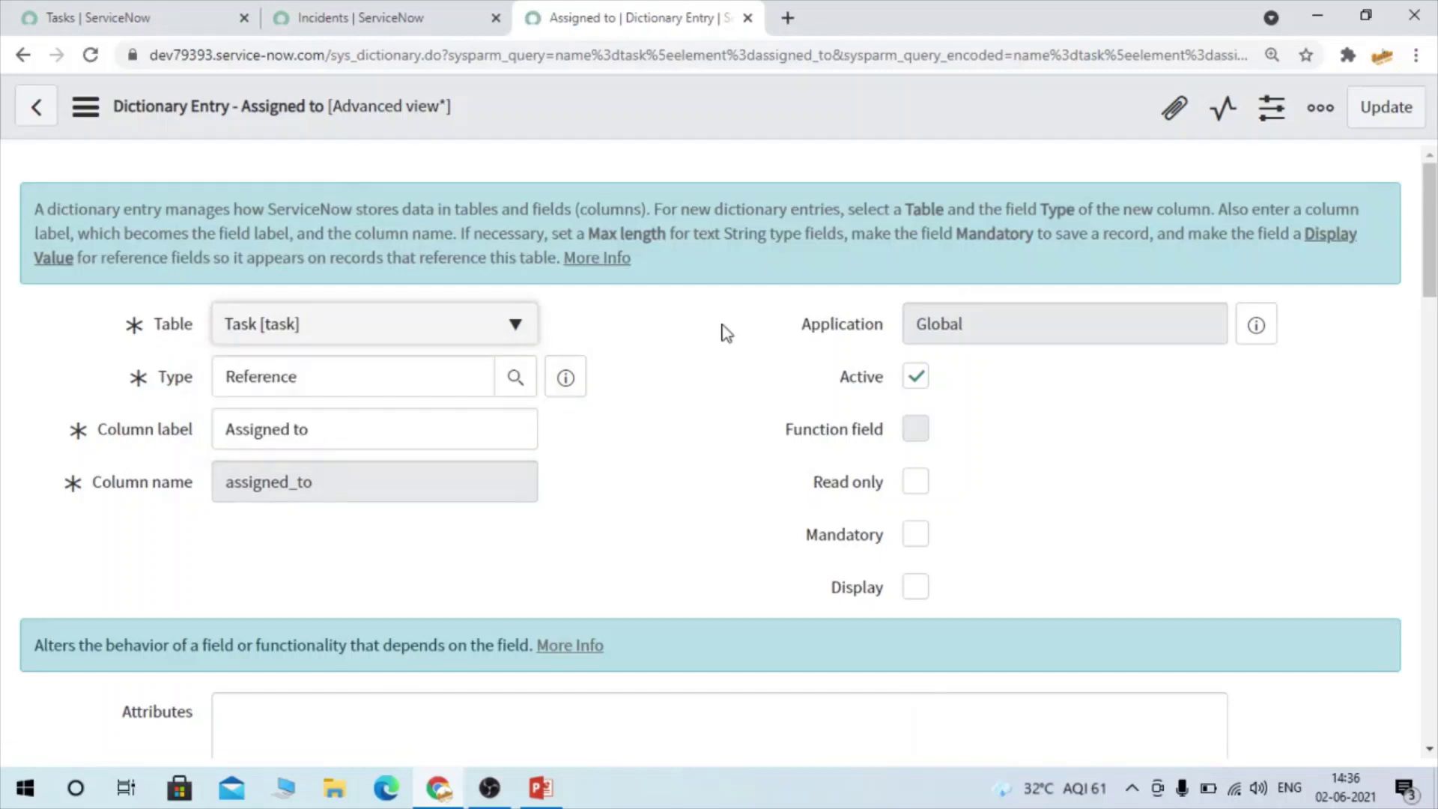
{"action": "scroll", "coordinate": [723, 333], "scroll_direction": "down", "scroll_amount": 2}
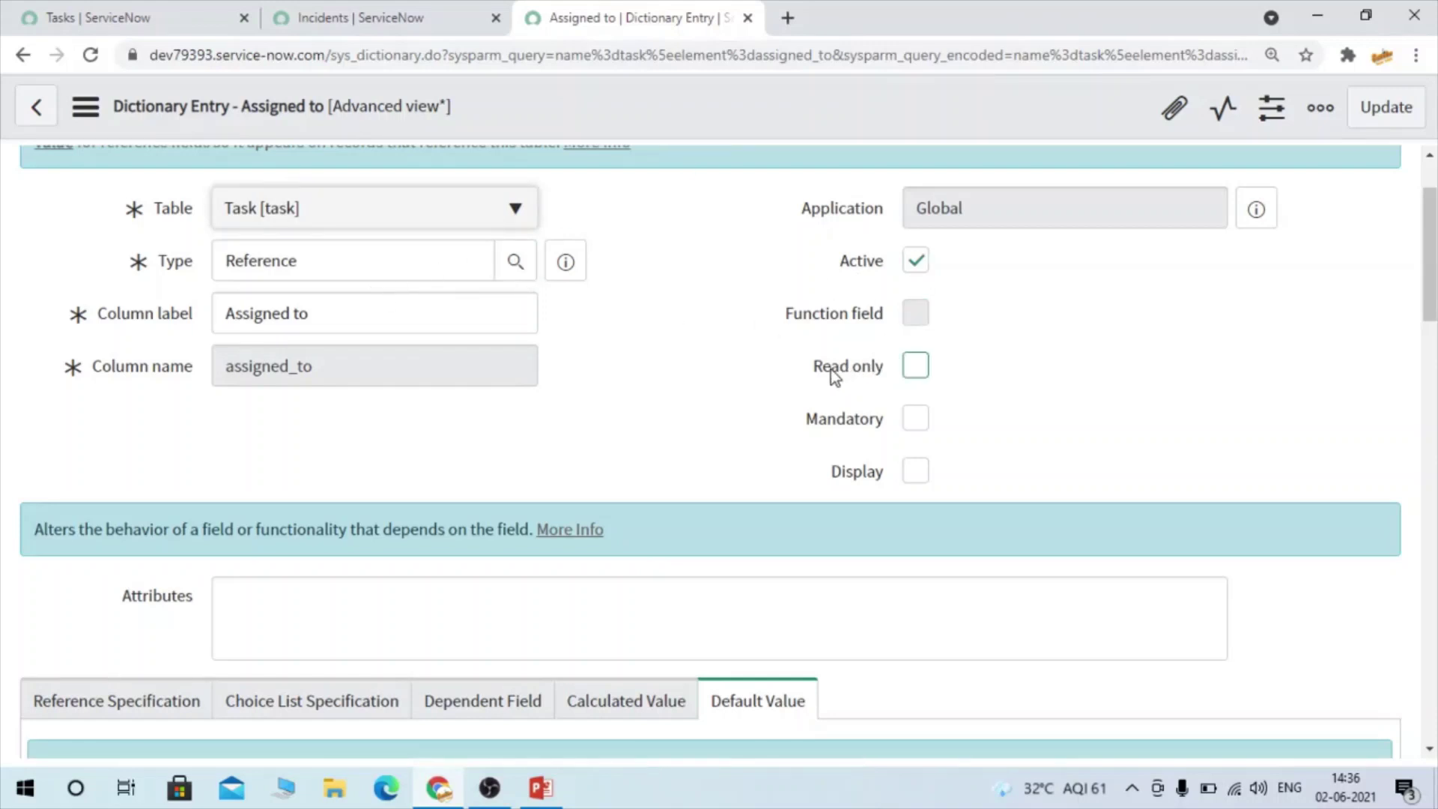
{"action": "left_click_drag", "start_coordinate": [815, 370], "coordinate": [911, 374]}
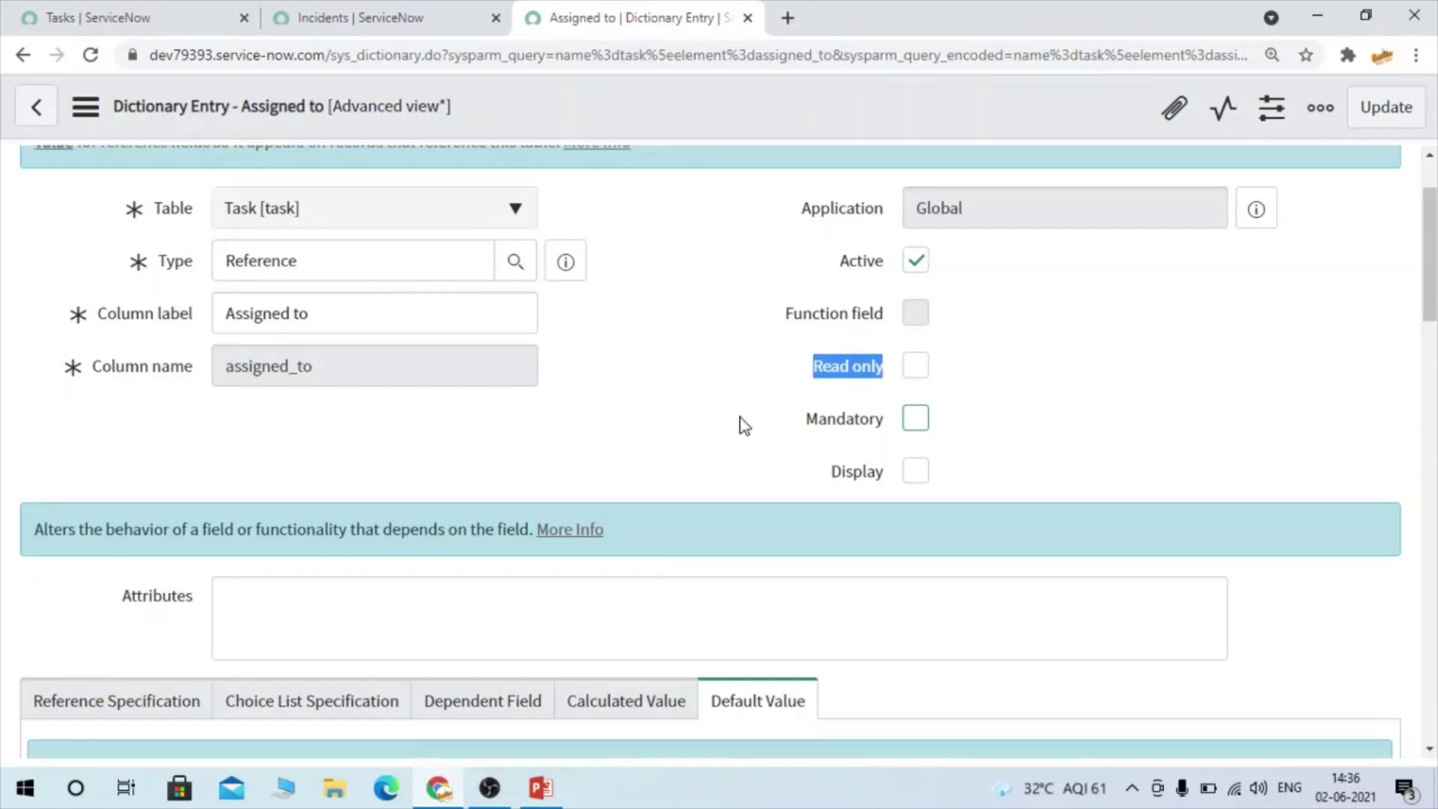
{"action": "left_click_drag", "start_coordinate": [798, 432], "coordinate": [888, 438]}
{"action": "left_click_drag", "start_coordinate": [820, 473], "coordinate": [884, 473]}
{"action": "left_click", "coordinate": [729, 363]}
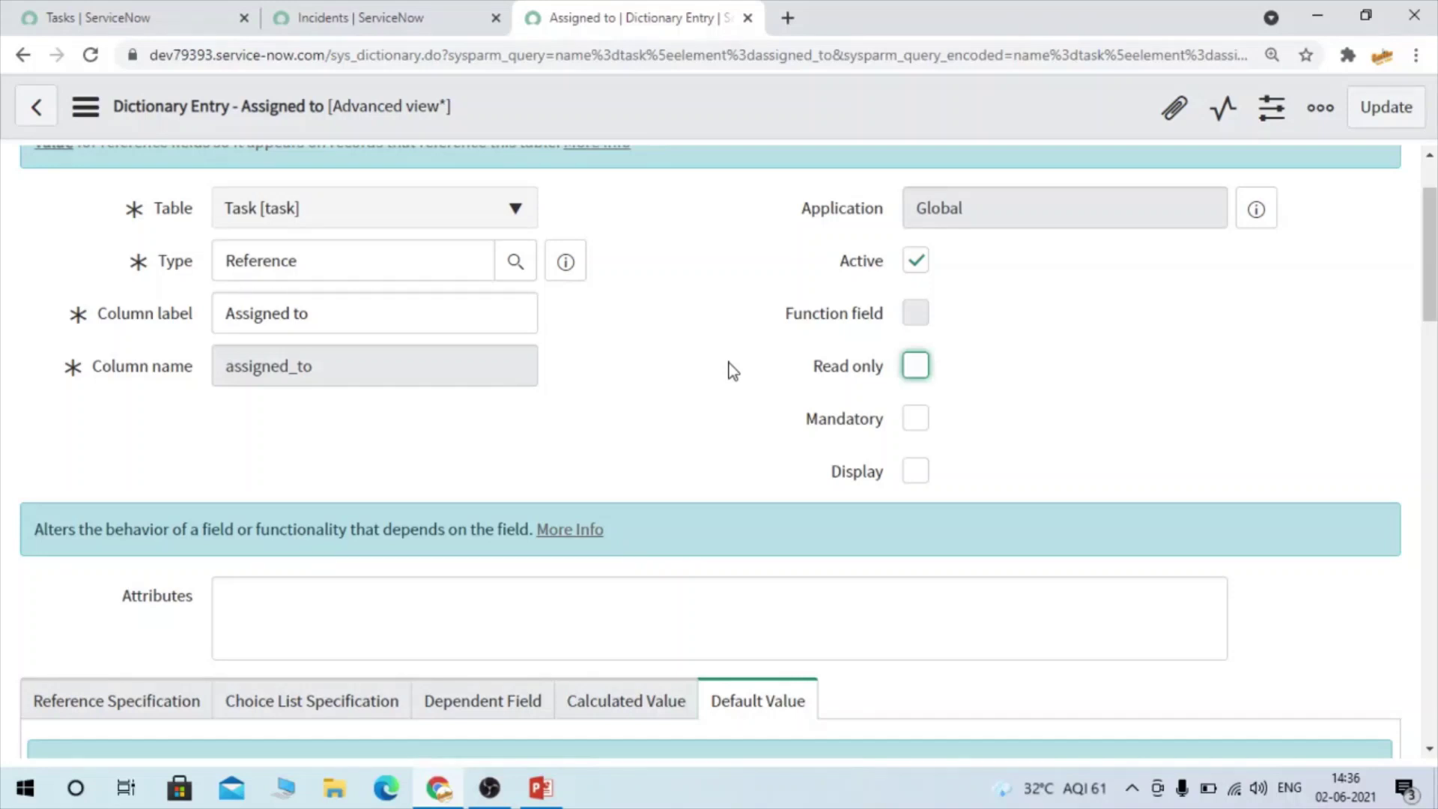
Review the Assigned to entry's Attributes and Reference Specification settings
{"action": "scroll", "coordinate": [558, 501], "scroll_direction": "down", "scroll_amount": 3}
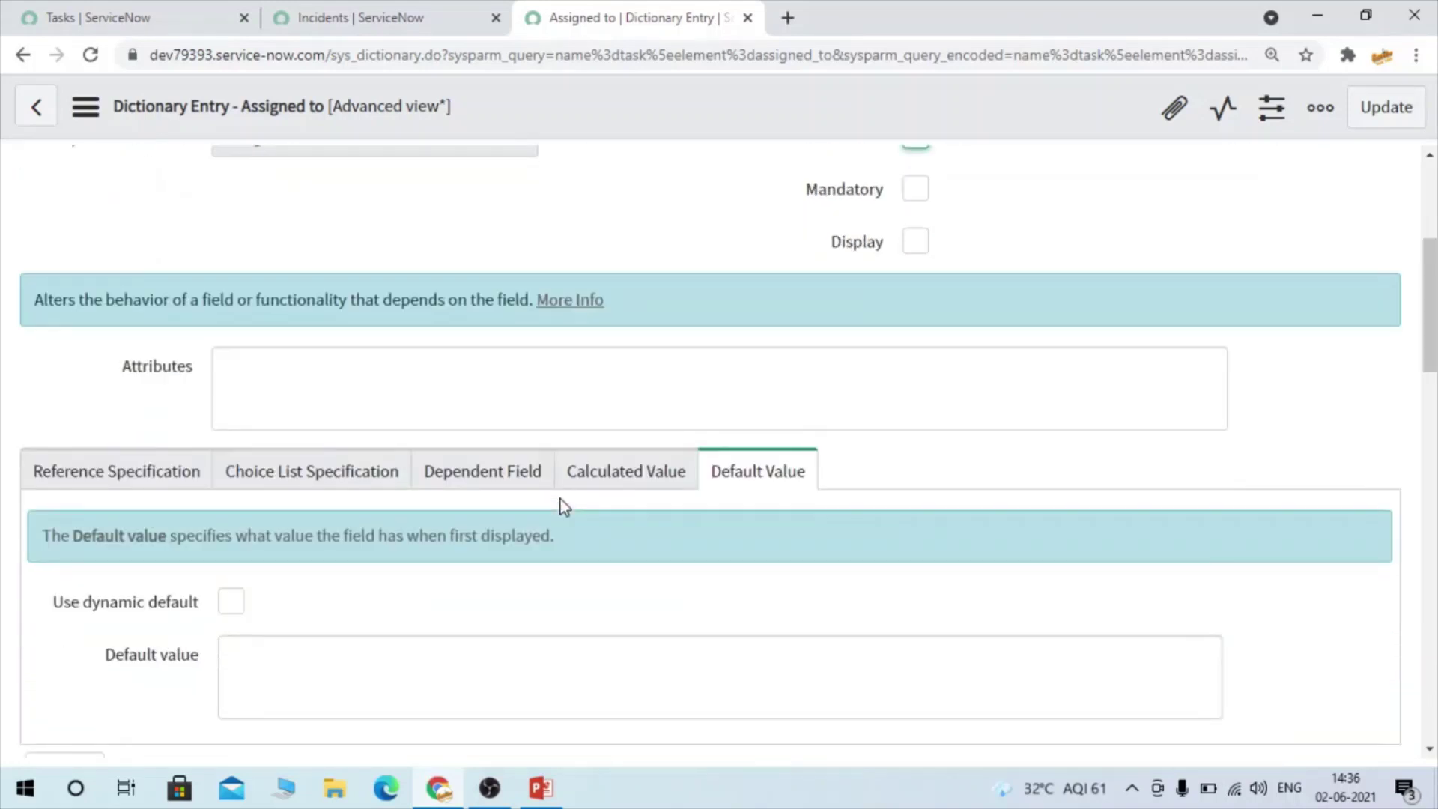
{"action": "left_click", "coordinate": [261, 384]}
{"action": "left_click_drag", "start_coordinate": [106, 356], "coordinate": [215, 362]}
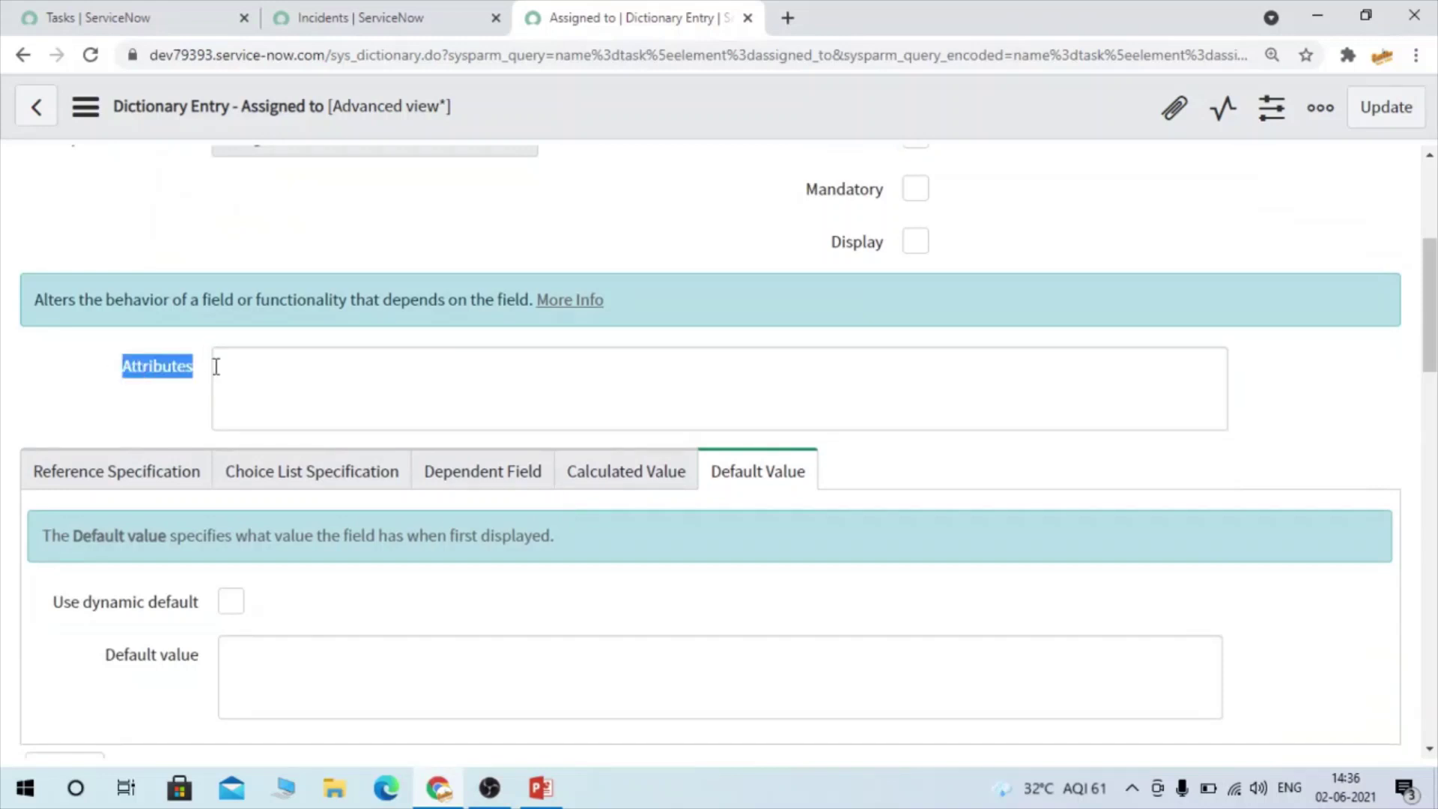
{"action": "left_click", "coordinate": [104, 468]}
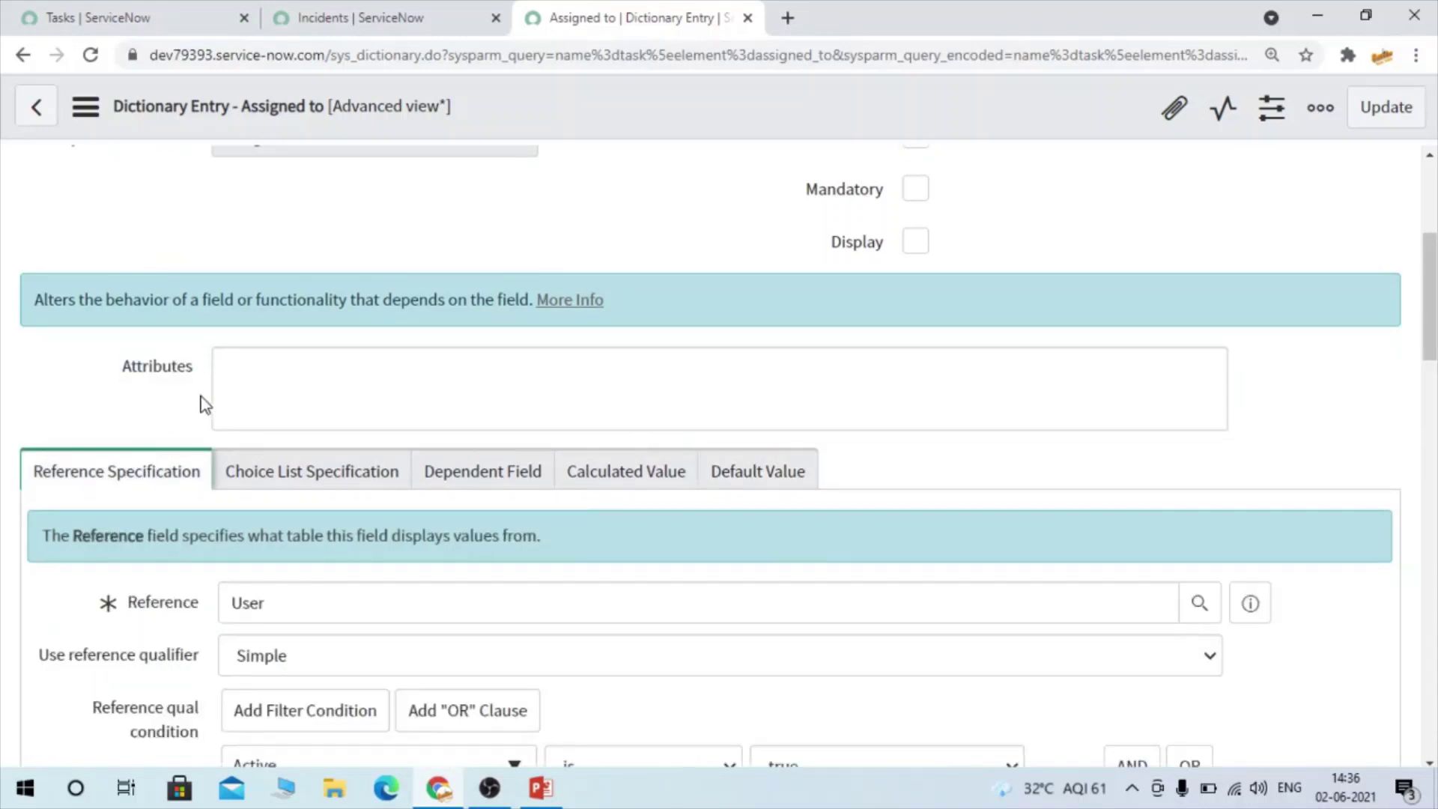
{"action": "scroll", "coordinate": [255, 442], "scroll_direction": "down", "scroll_amount": 1}
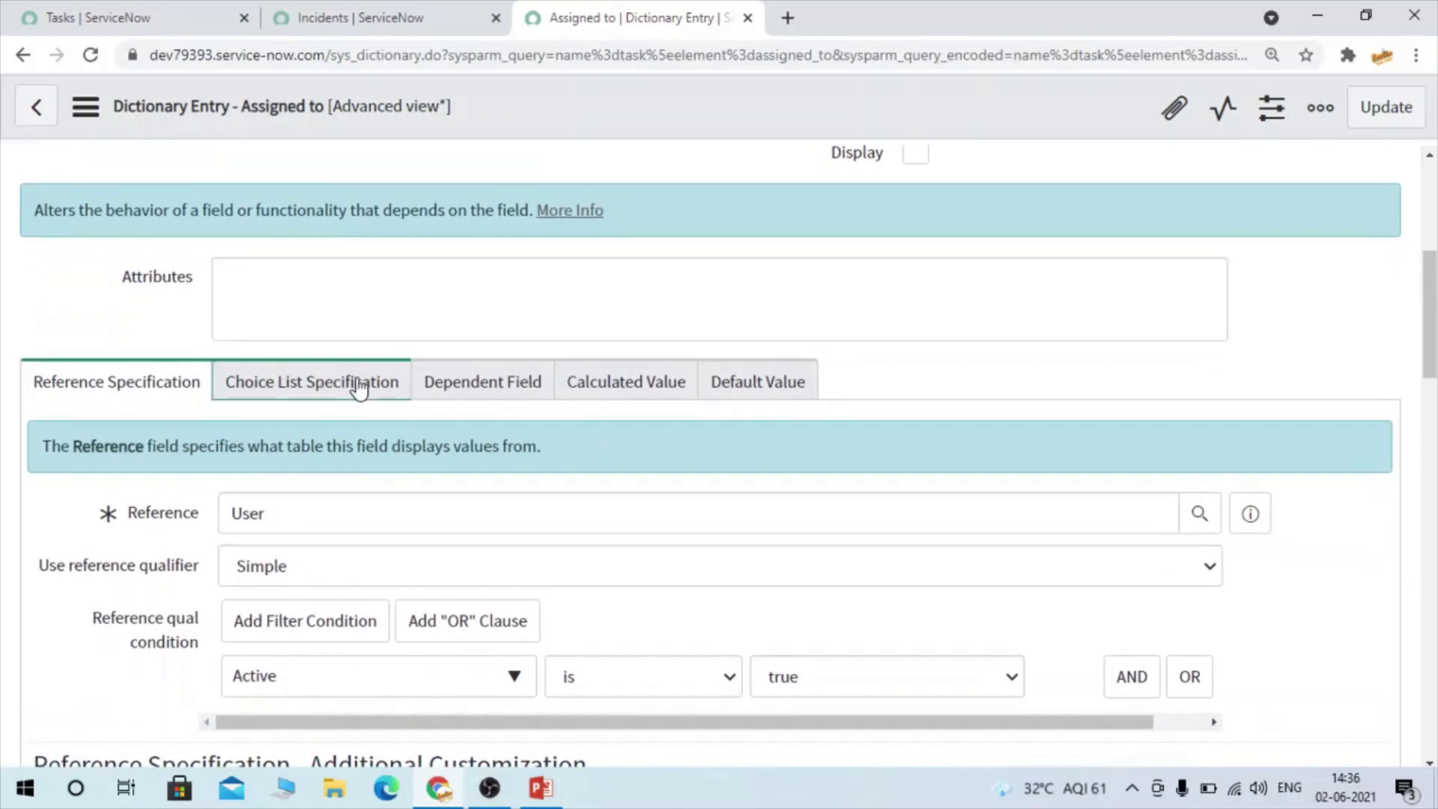
Review the Choice List, Dependent Field, Default Value and Calculated Value settings
{"action": "left_click", "coordinate": [358, 385]}
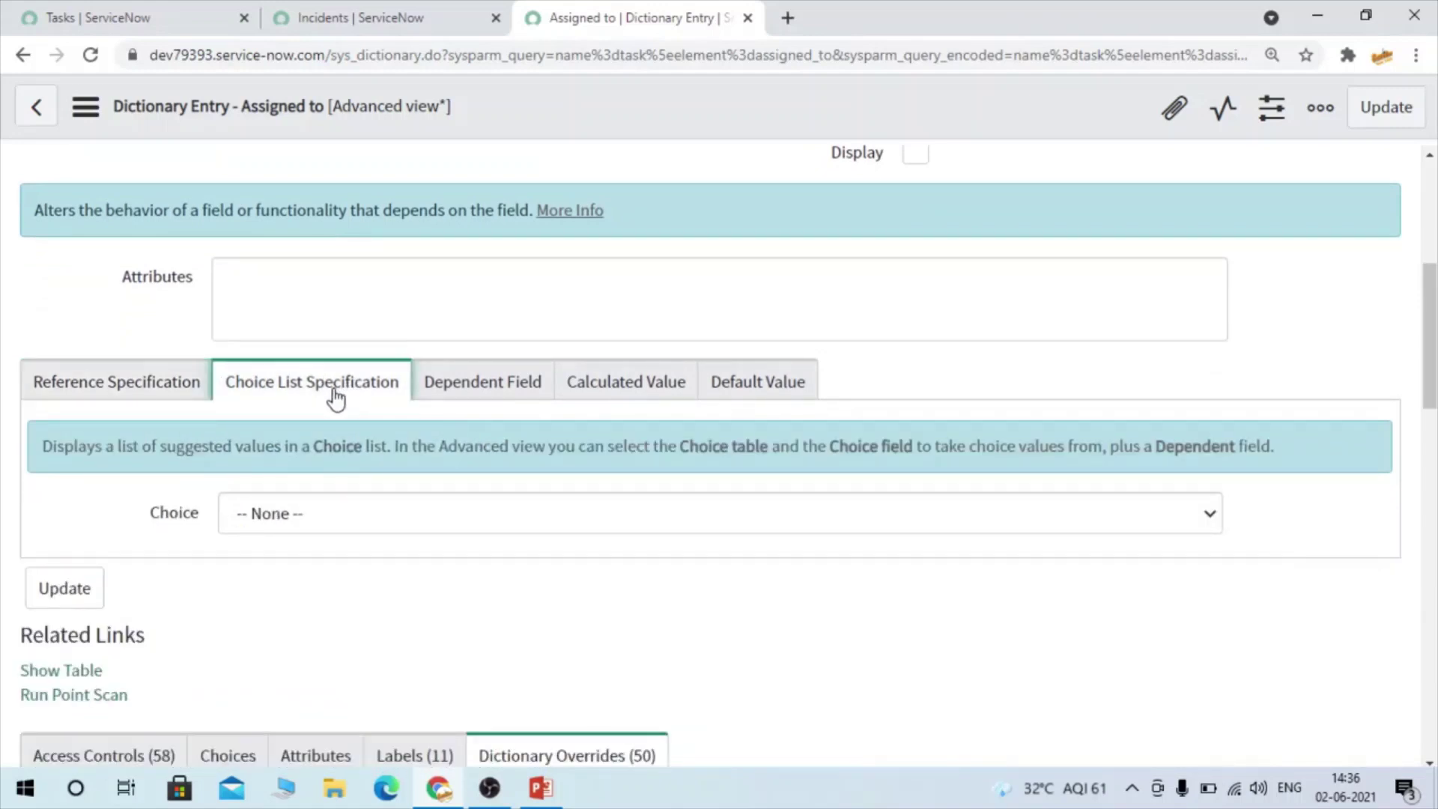
{"action": "left_click", "coordinate": [476, 388]}
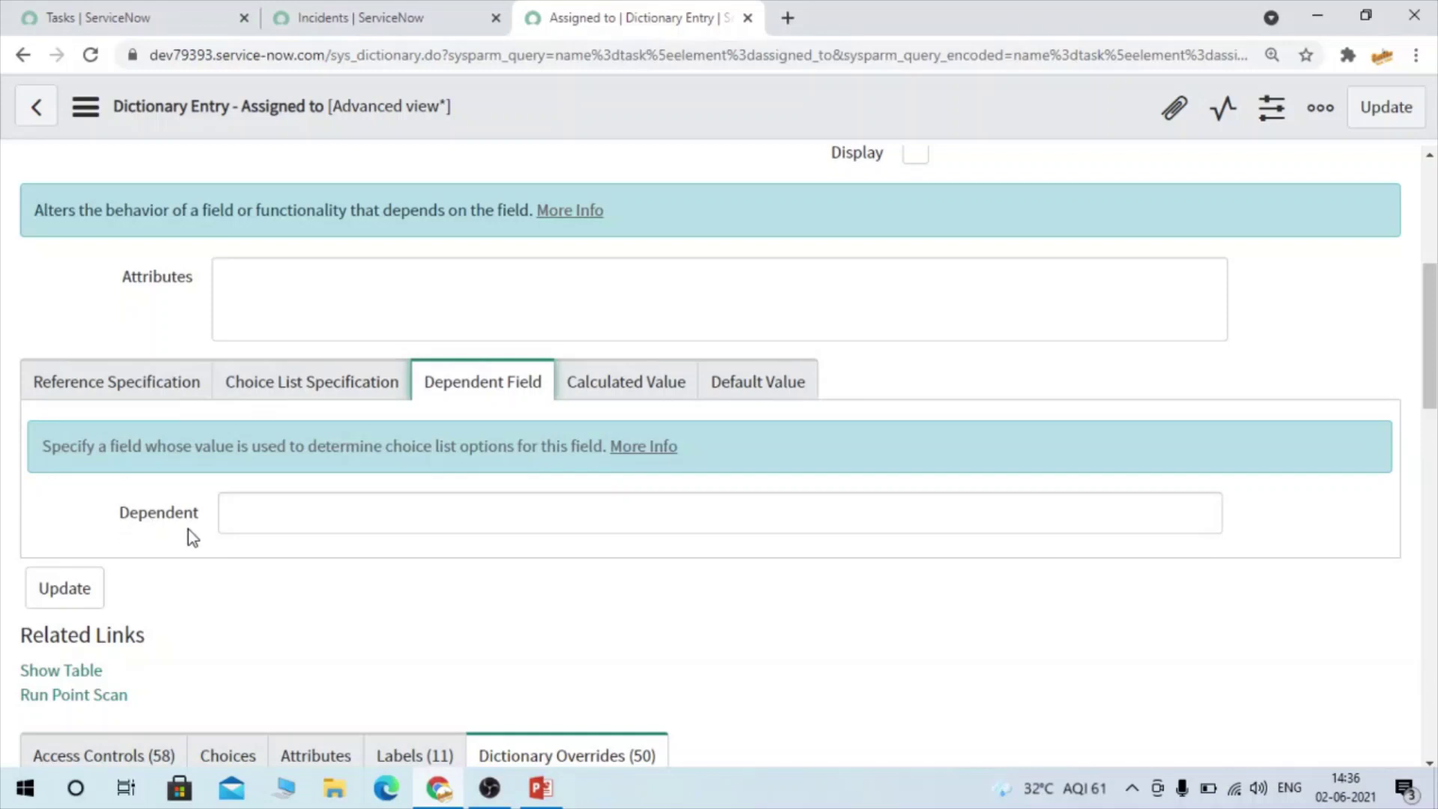
{"action": "left_click", "coordinate": [762, 395]}
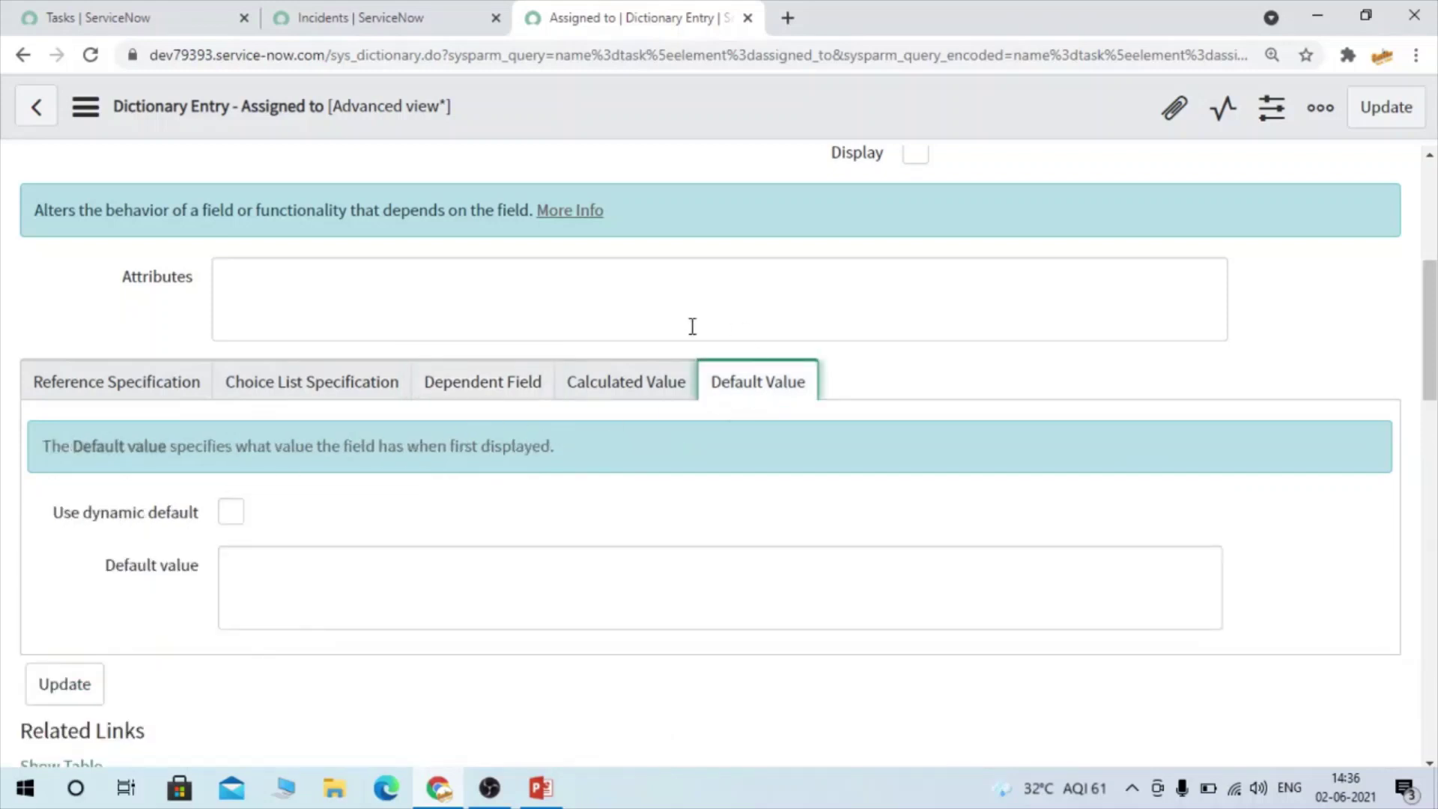
{"action": "left_click", "coordinate": [654, 380]}
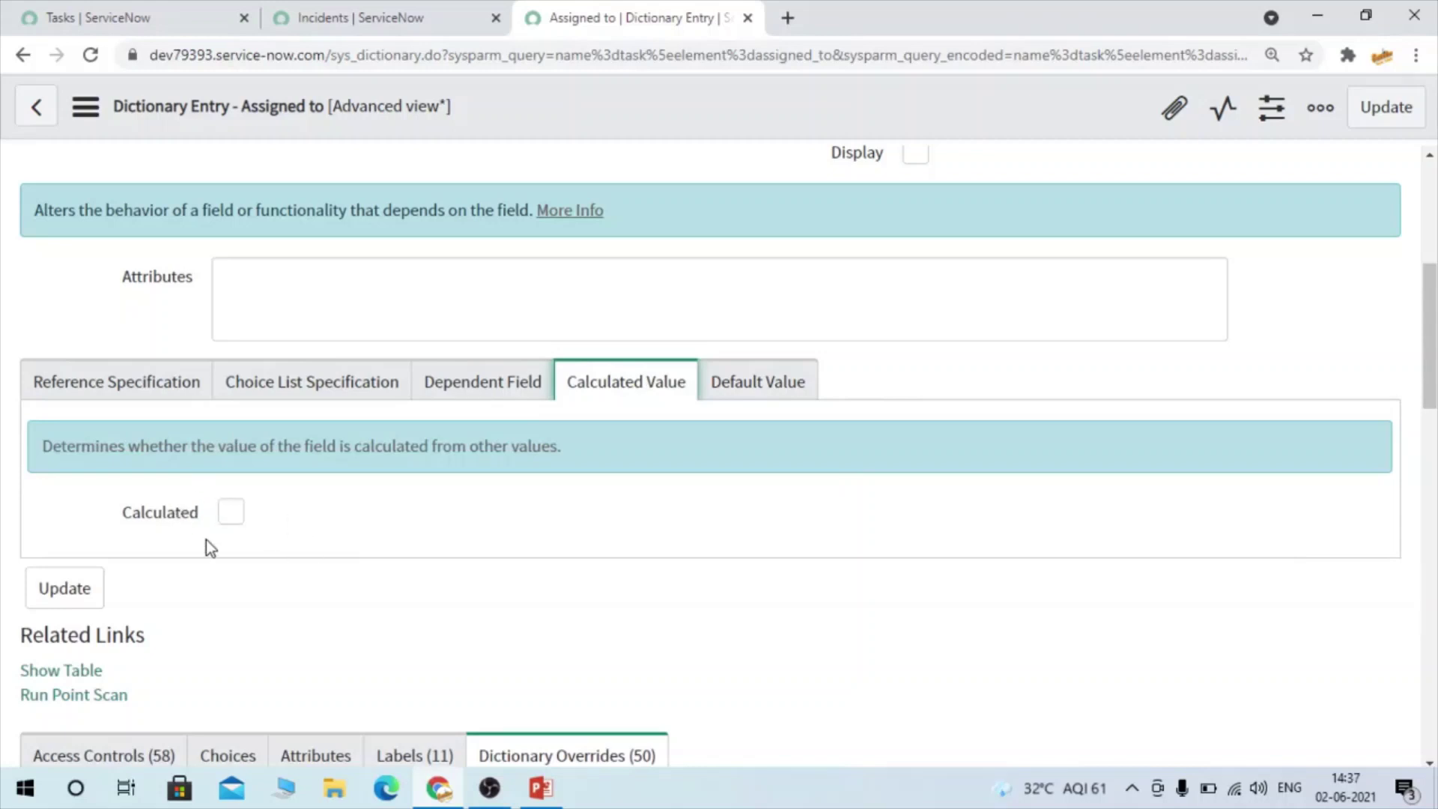
{"action": "scroll", "coordinate": [206, 539], "scroll_direction": "down", "scroll_amount": 3}
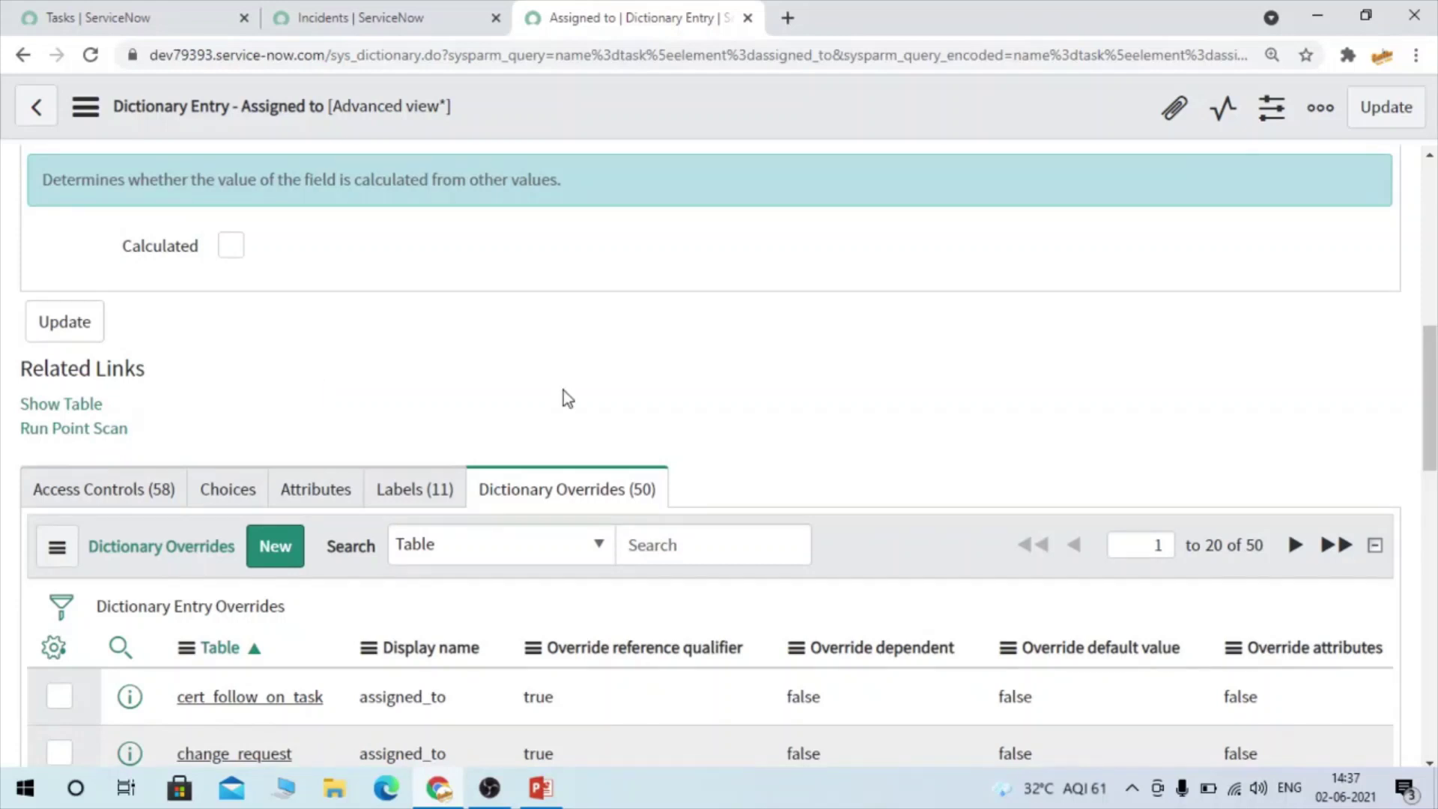
Scroll through the Assigned to entry's 50 per-table Dictionary Overrides rows
{"action": "scroll", "coordinate": [563, 390], "scroll_direction": "down", "scroll_amount": 3}
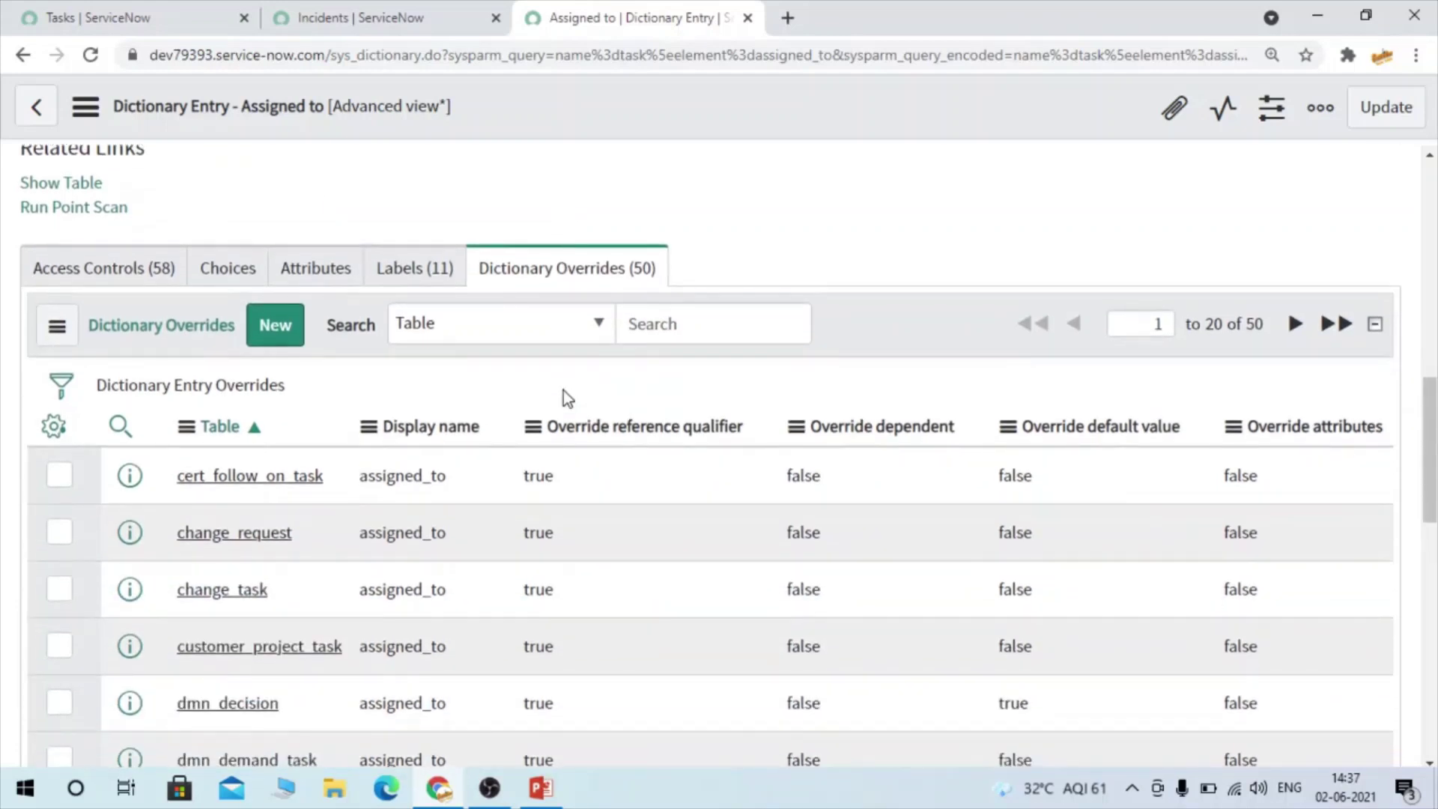
{"action": "scroll", "coordinate": [629, 279], "scroll_direction": "up", "scroll_amount": 10}
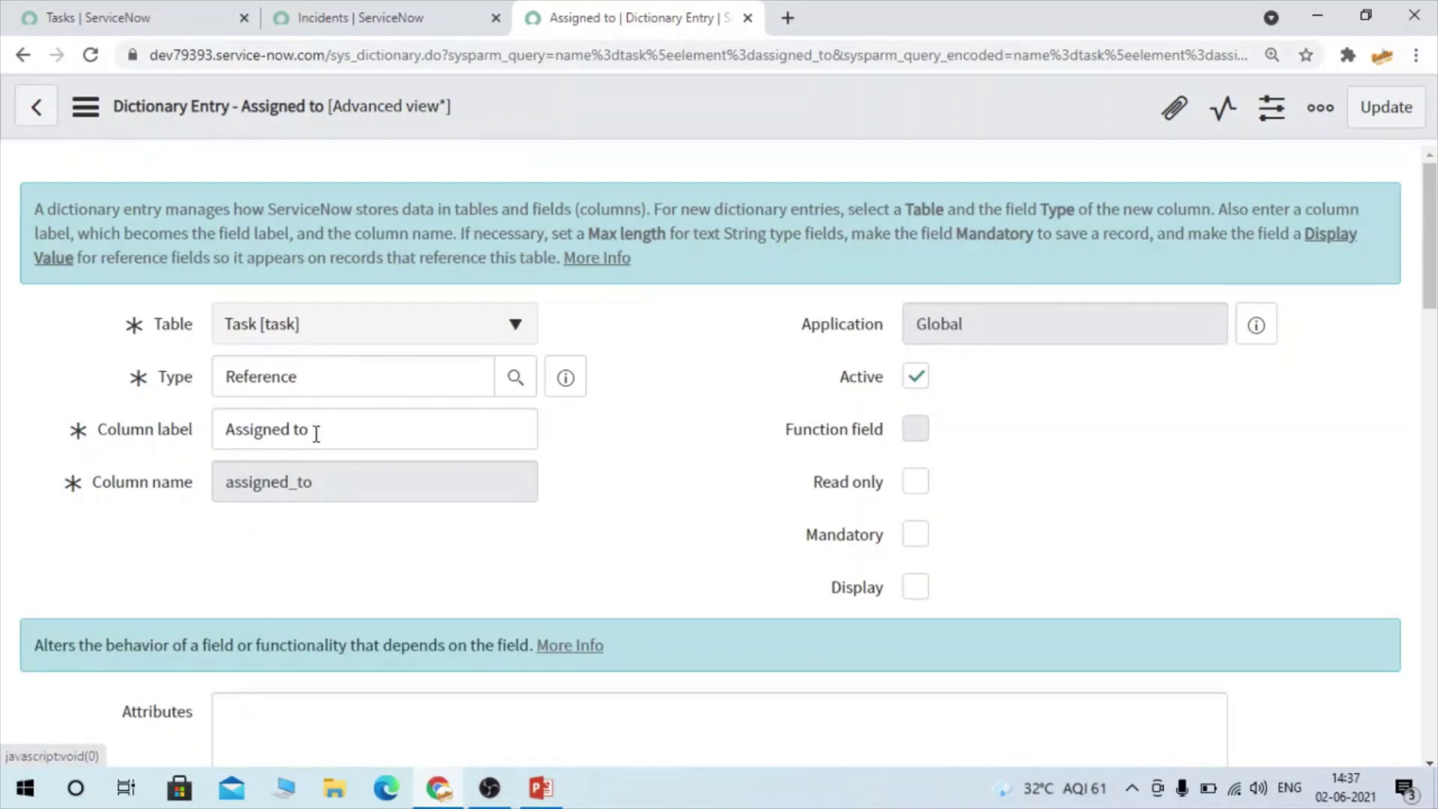
{"action": "left_click_drag", "start_coordinate": [310, 430], "coordinate": [136, 435]}
{"action": "scroll", "coordinate": [537, 465], "scroll_direction": "down", "scroll_amount": 10}
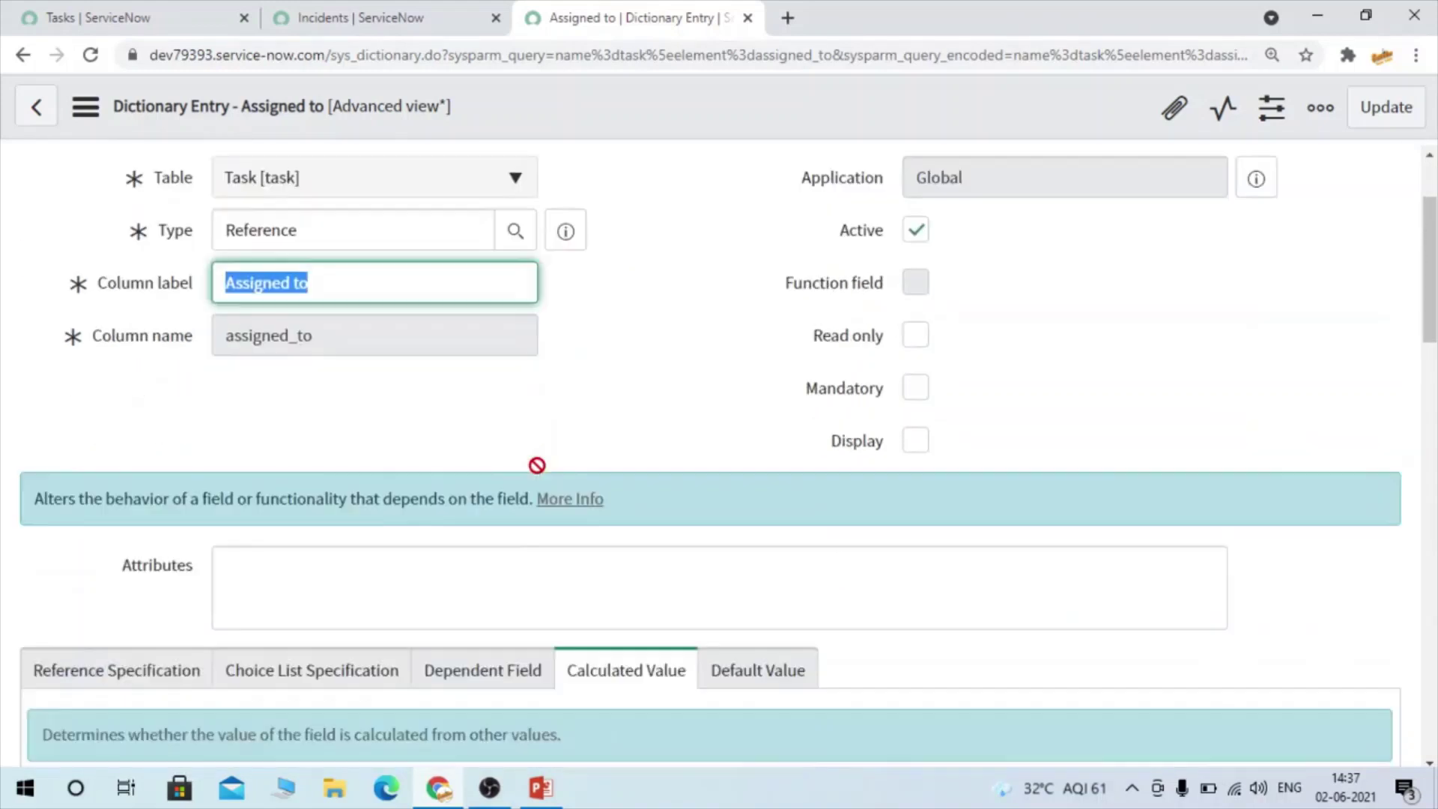
{"action": "scroll", "coordinate": [537, 465], "scroll_direction": "down", "scroll_amount": 2}
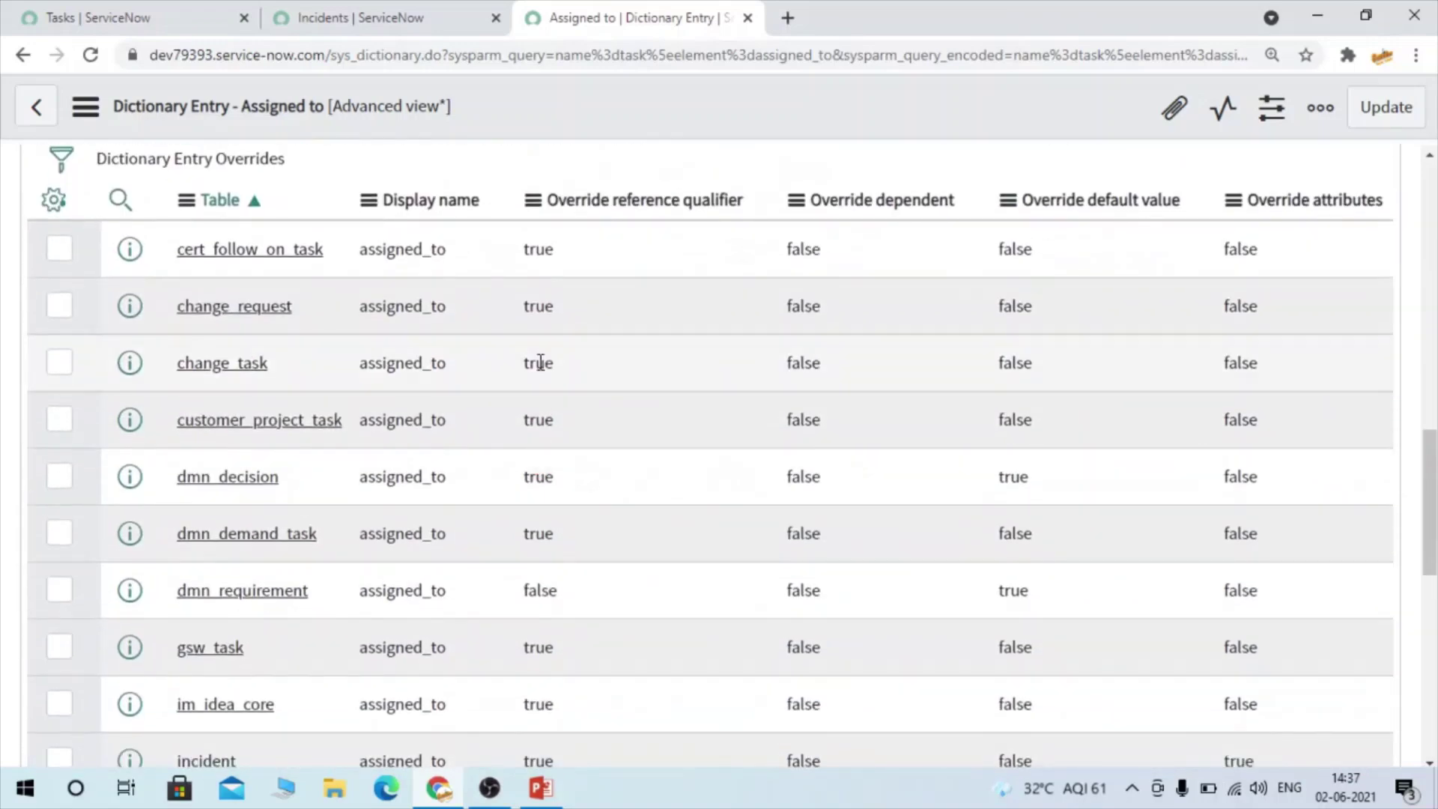
{"action": "scroll", "coordinate": [539, 363], "scroll_direction": "up", "scroll_amount": 6}
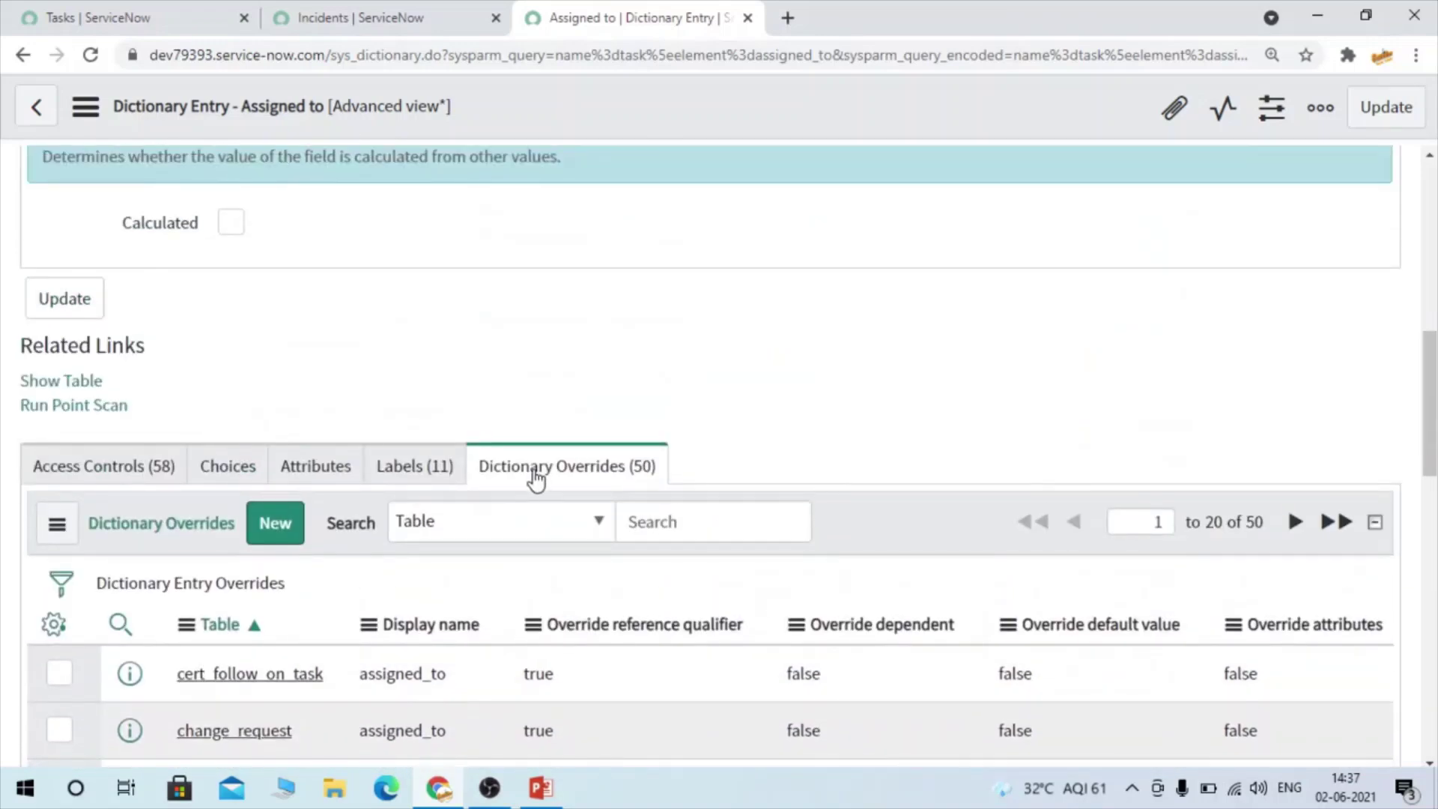
{"action": "scroll", "coordinate": [460, 638], "scroll_direction": "down", "scroll_amount": 3}
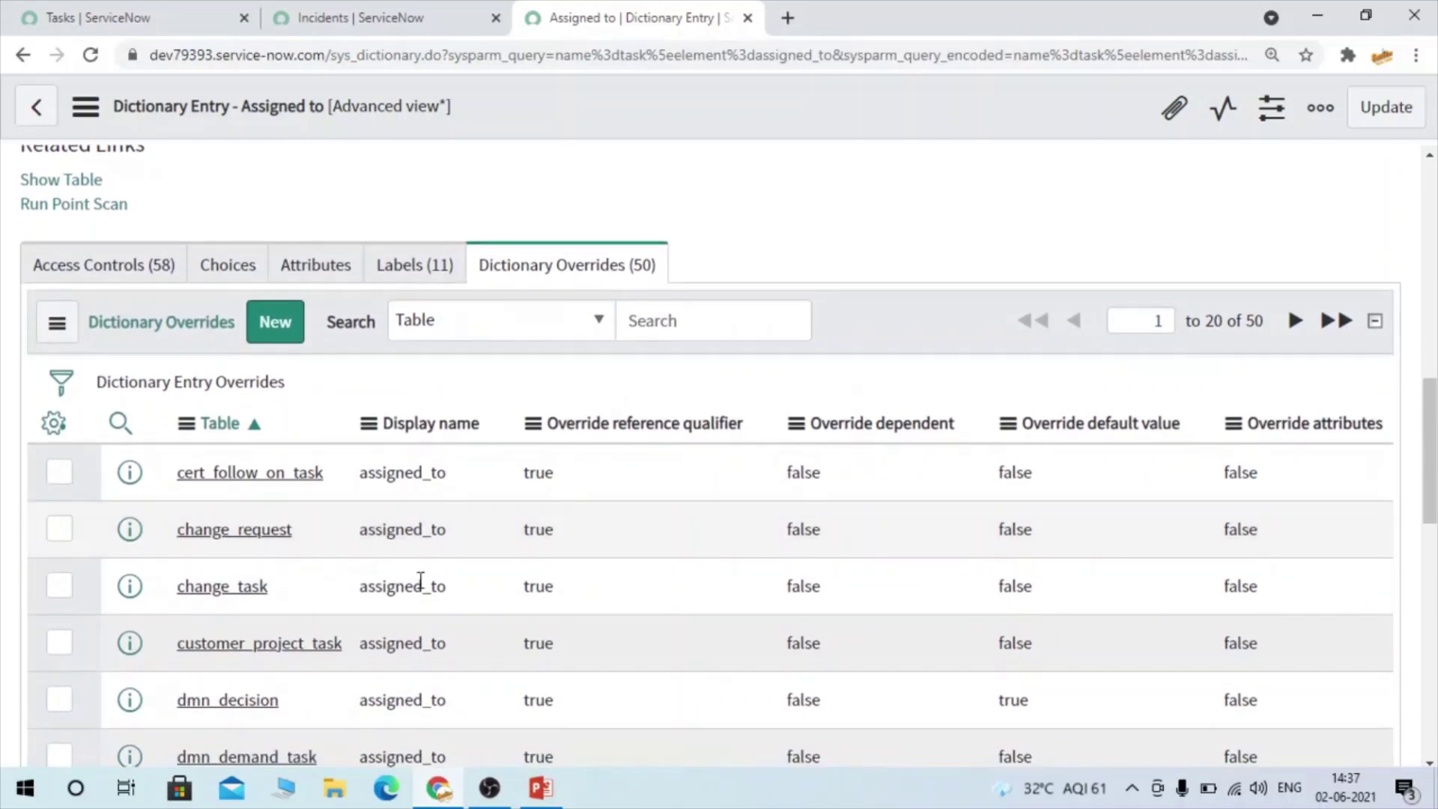
{"action": "scroll", "coordinate": [420, 689], "scroll_direction": "down", "scroll_amount": 2}
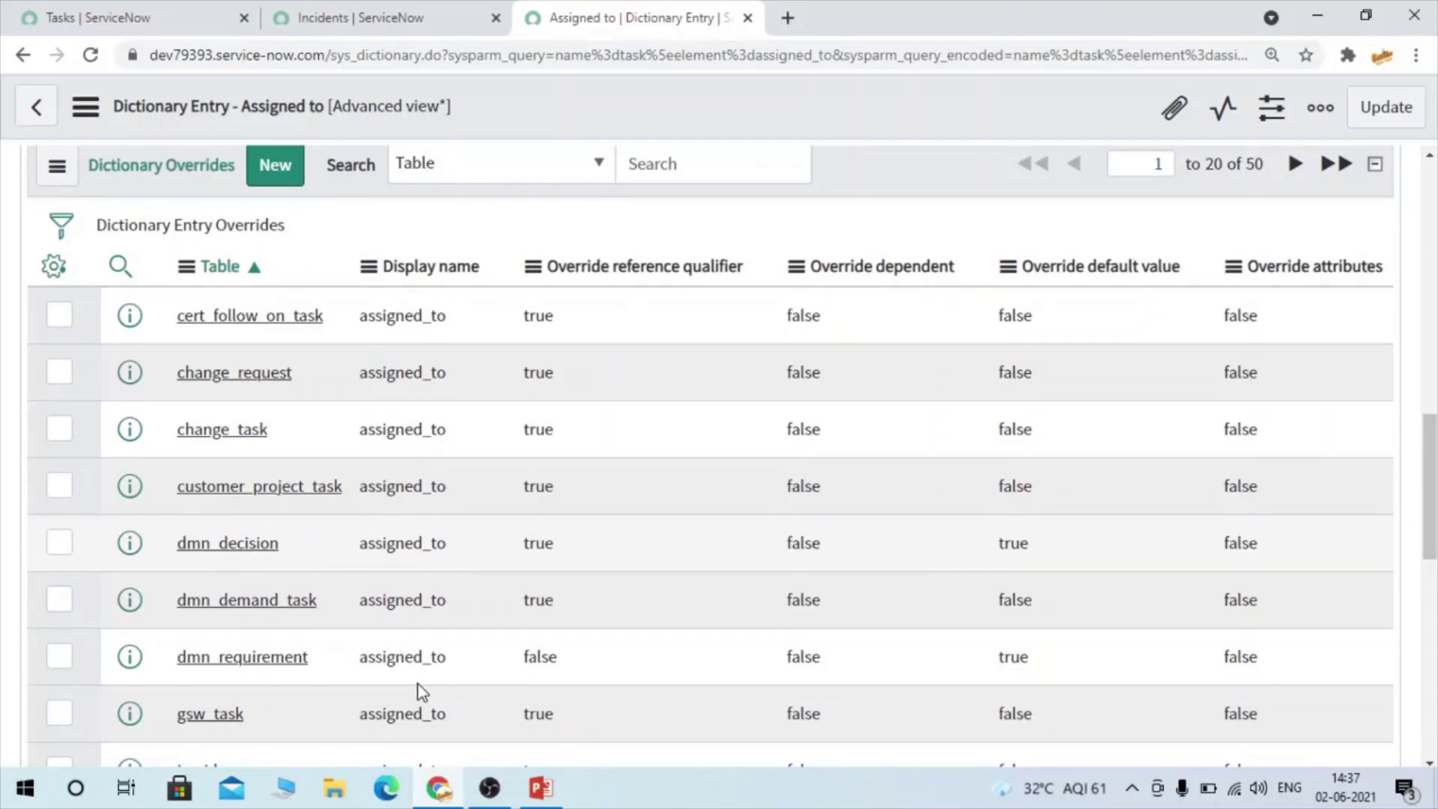
Filter the overrides by Table *incident and open the incident override in a new tab
{"action": "double_click", "coordinate": [464, 316]}
{"action": "left_click", "coordinate": [446, 232]}
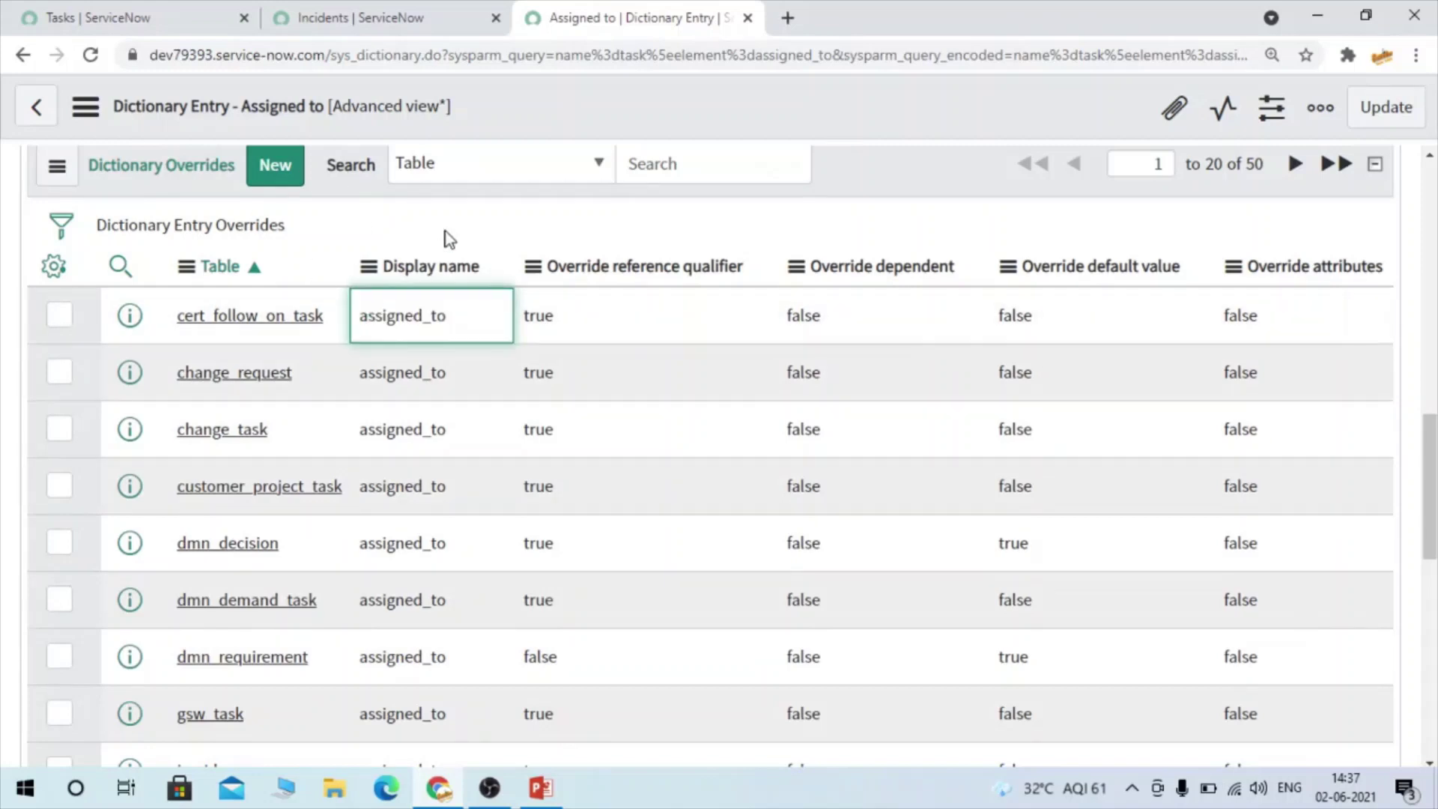
{"action": "left_click", "coordinate": [120, 265]}
{"action": "left_click", "coordinate": [241, 325]}
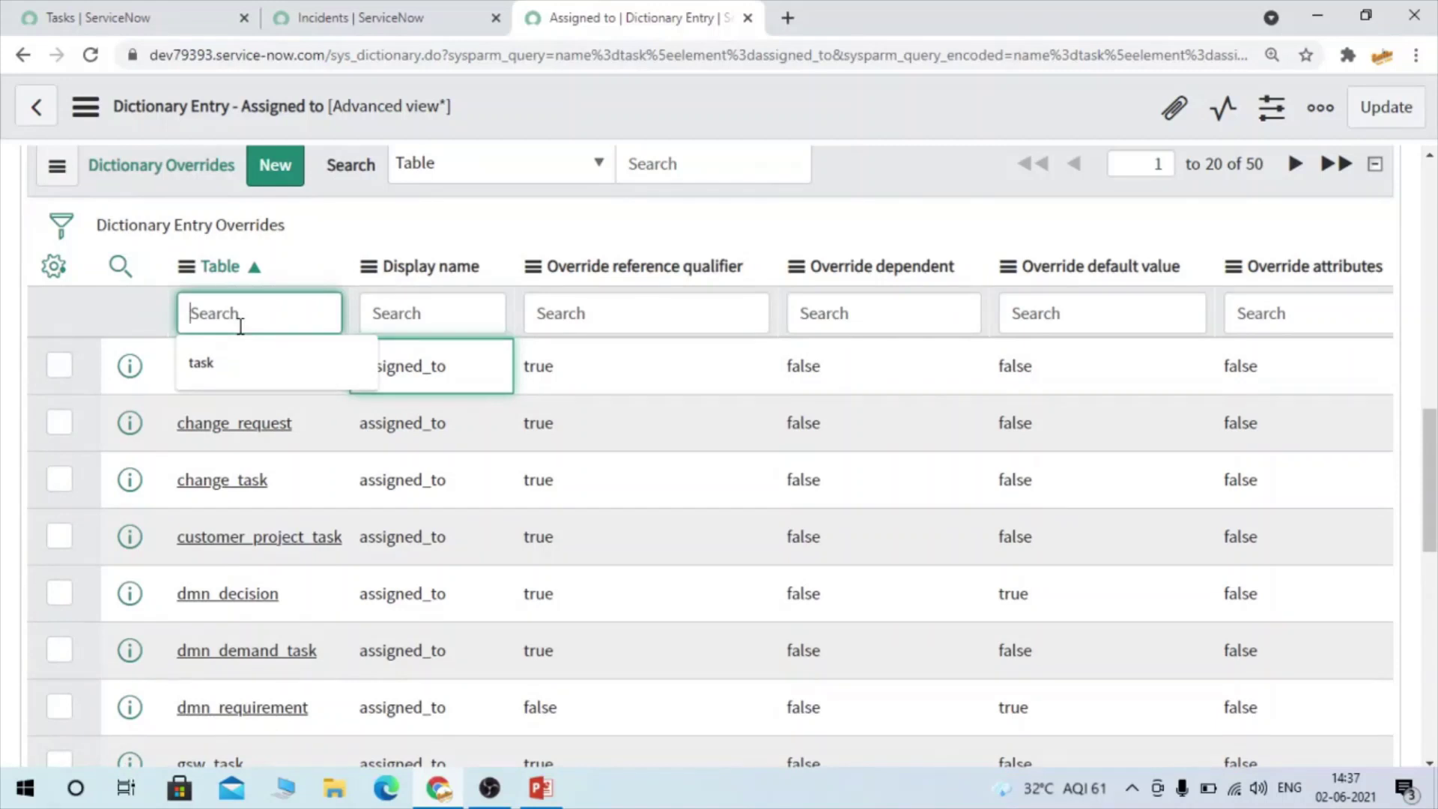
{"action": "type", "text": "*incident"}
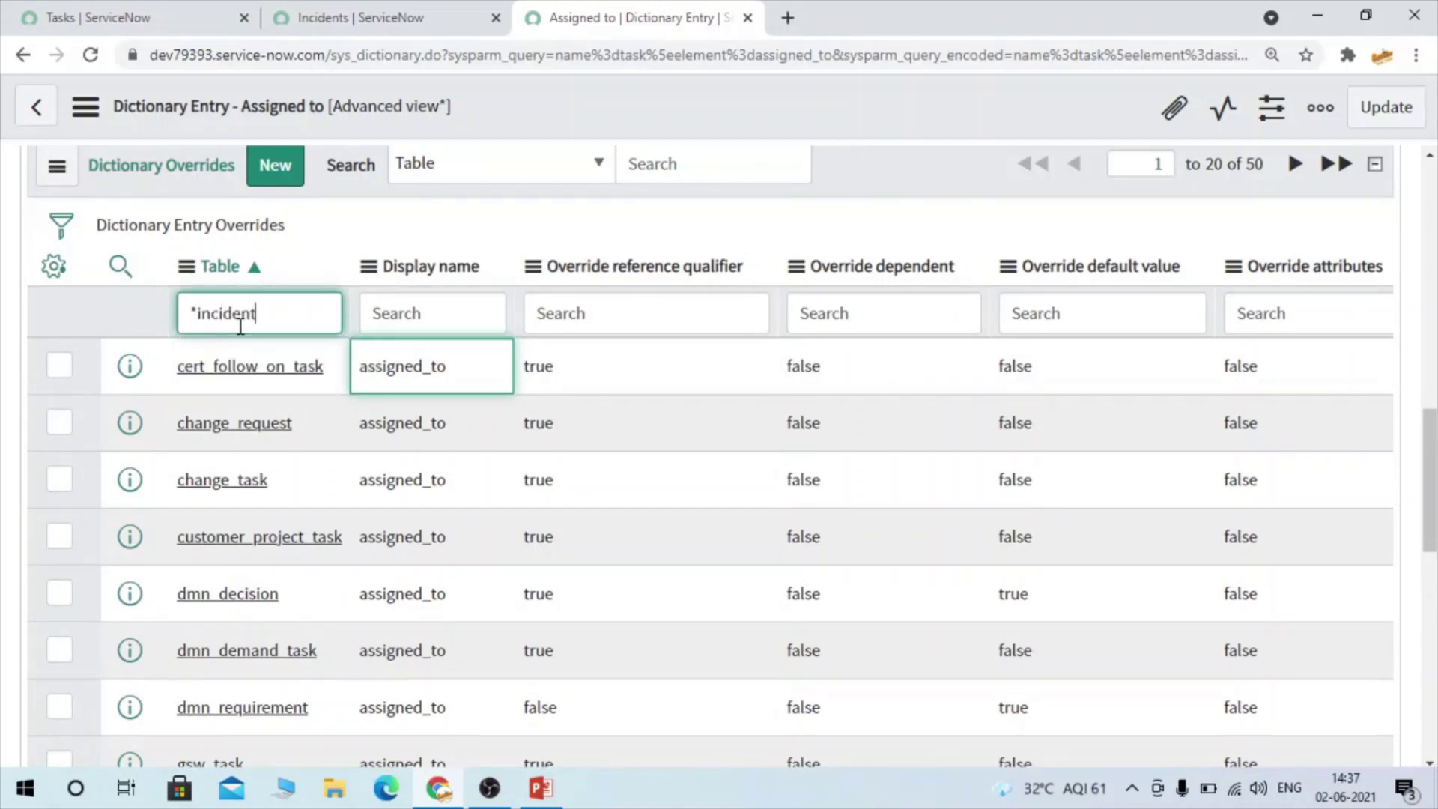
{"action": "key", "text": "Return"}
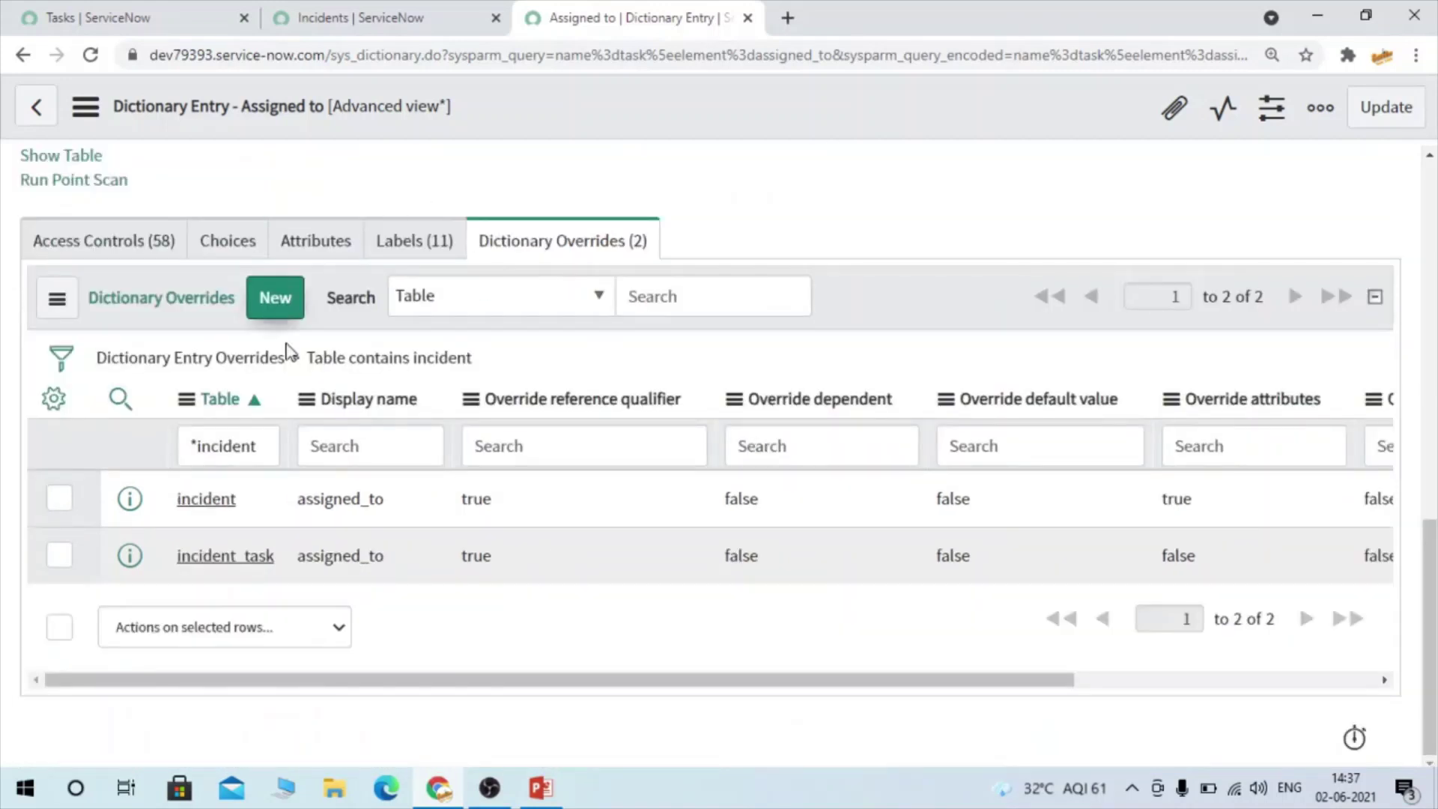
{"action": "right_click", "coordinate": [139, 509]}
{"action": "left_click", "coordinate": [183, 521]}
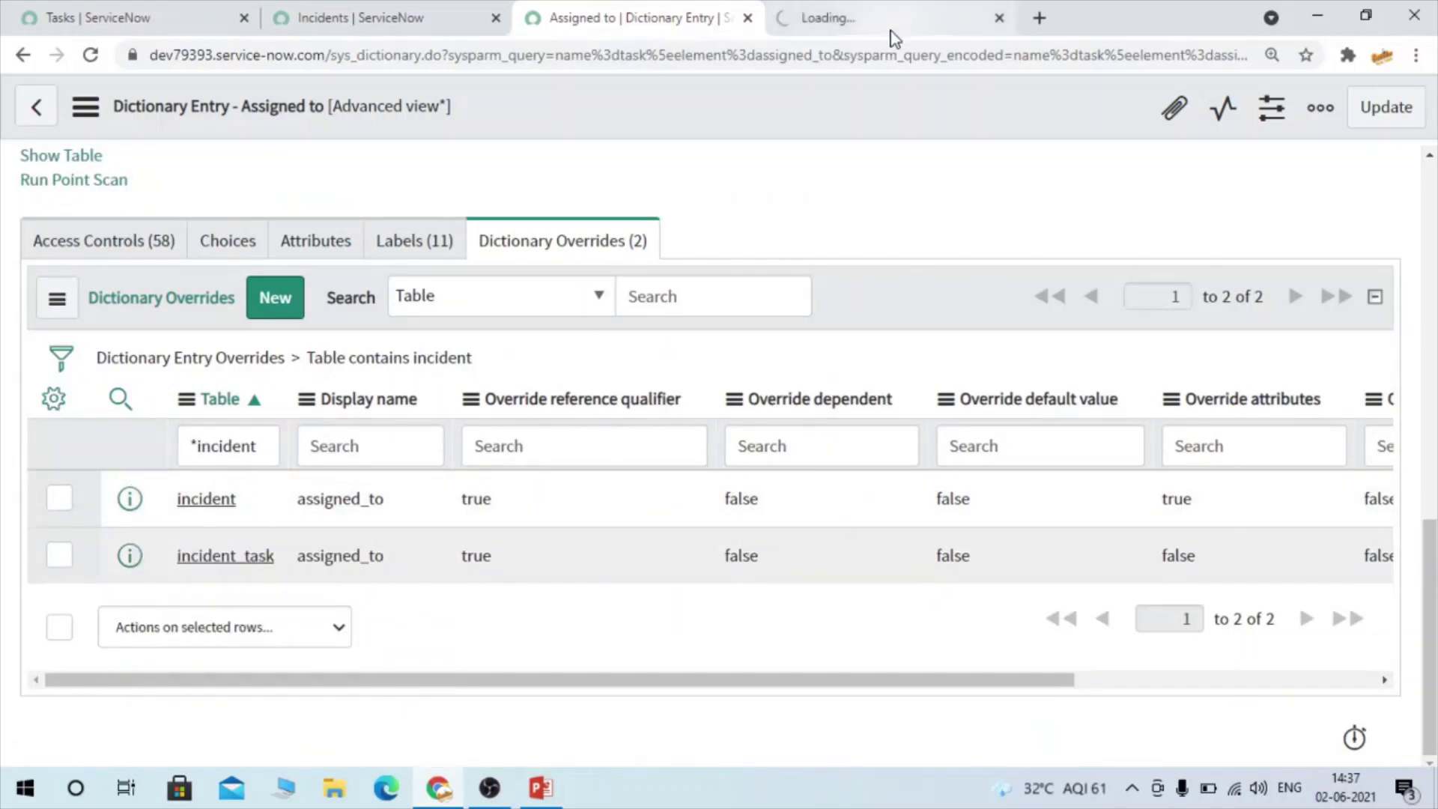
Inspect the incident assigned_to override's sys_dictionary_override URL, info box and overridden fields
{"action": "left_click", "coordinate": [927, 16]}
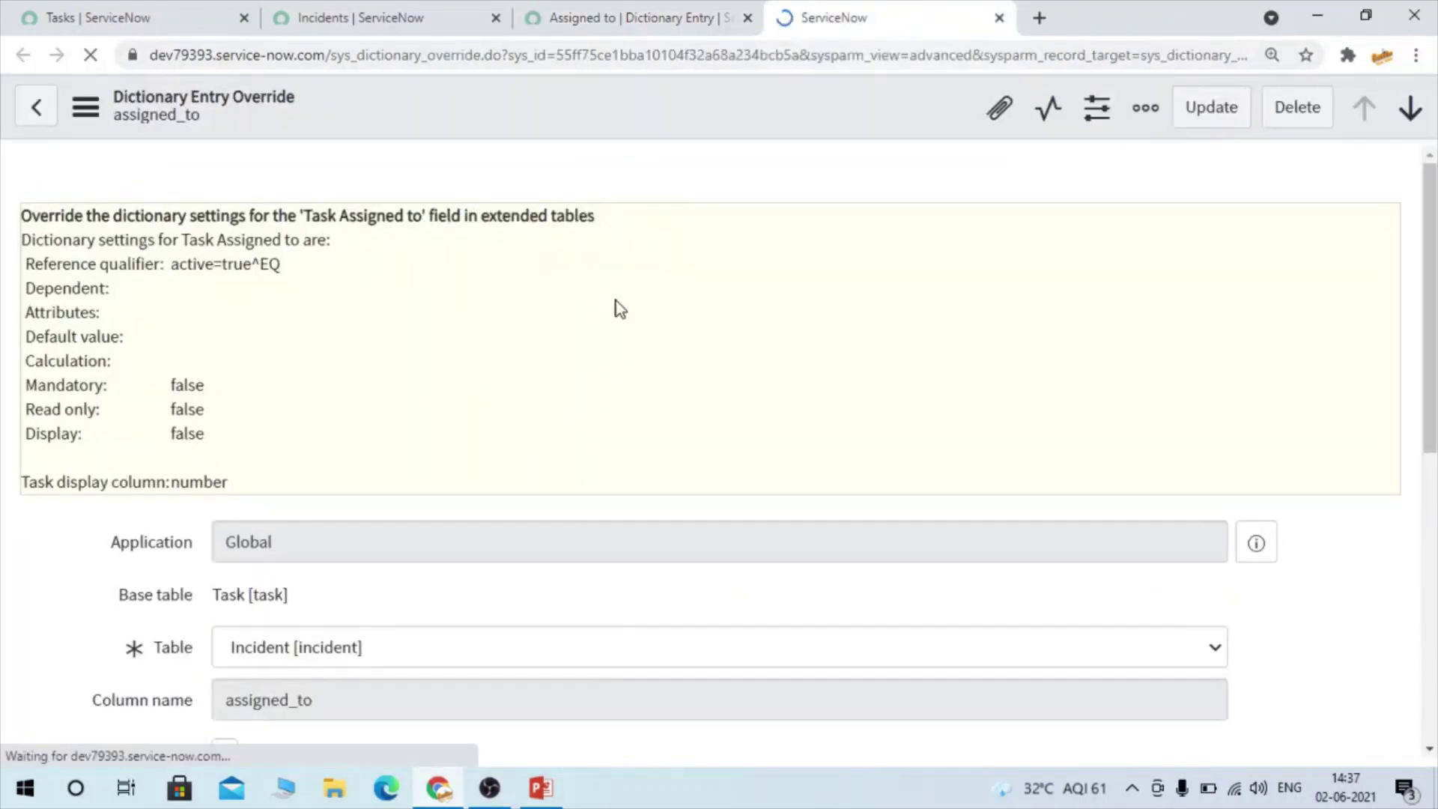
{"action": "scroll", "coordinate": [295, 324], "scroll_direction": "down", "scroll_amount": 2}
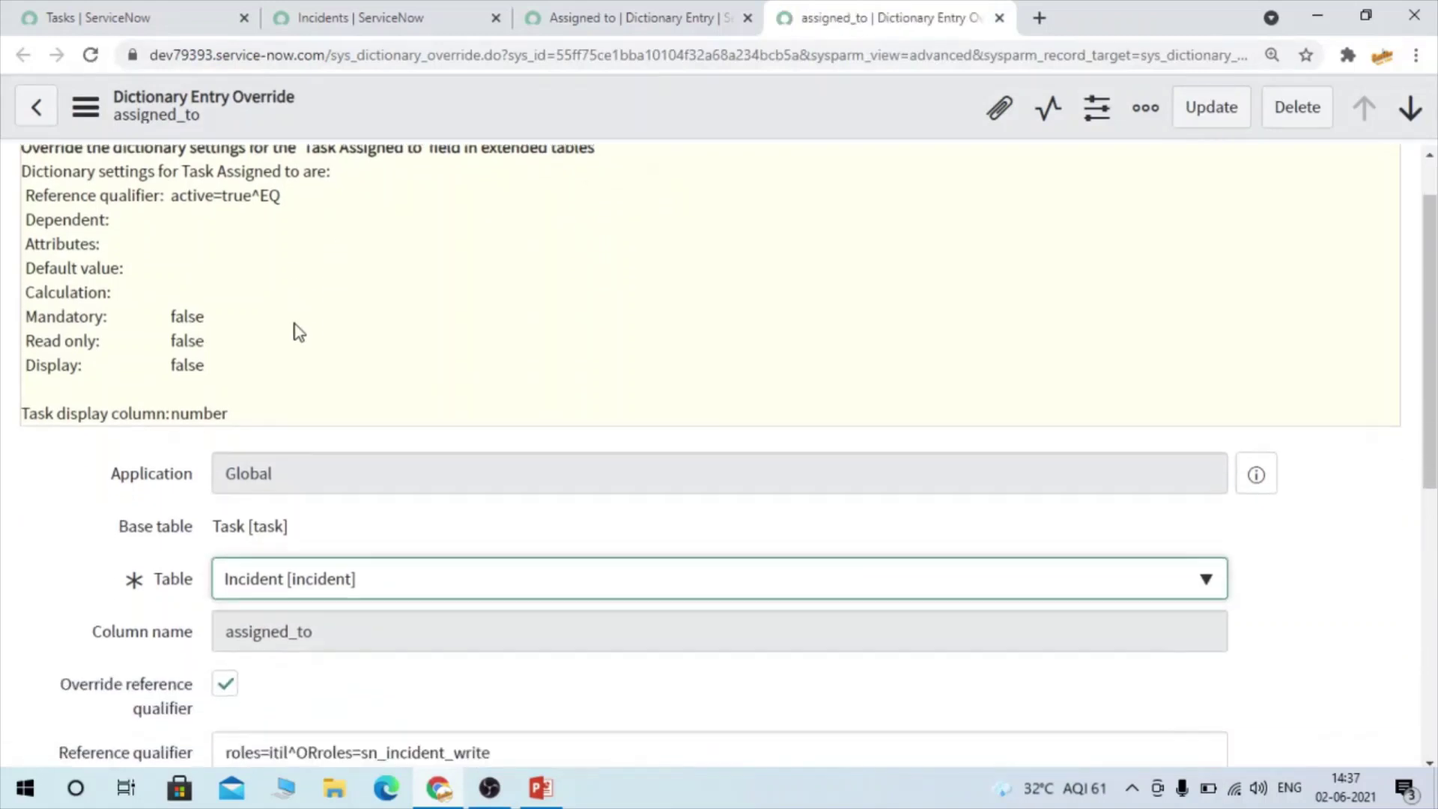
{"action": "scroll", "coordinate": [295, 325], "scroll_direction": "up", "scroll_amount": 2}
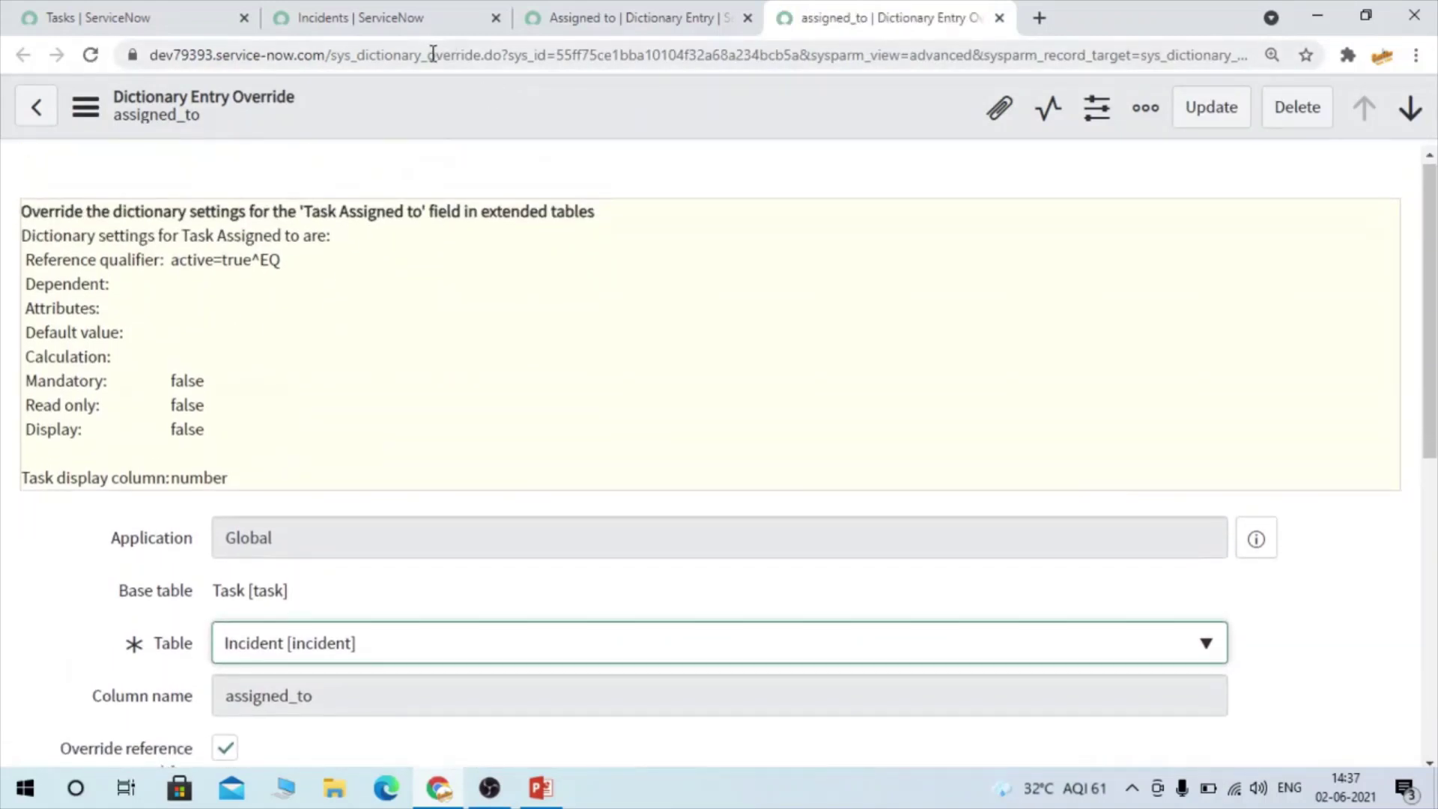
{"action": "double_click", "coordinate": [433, 55]}
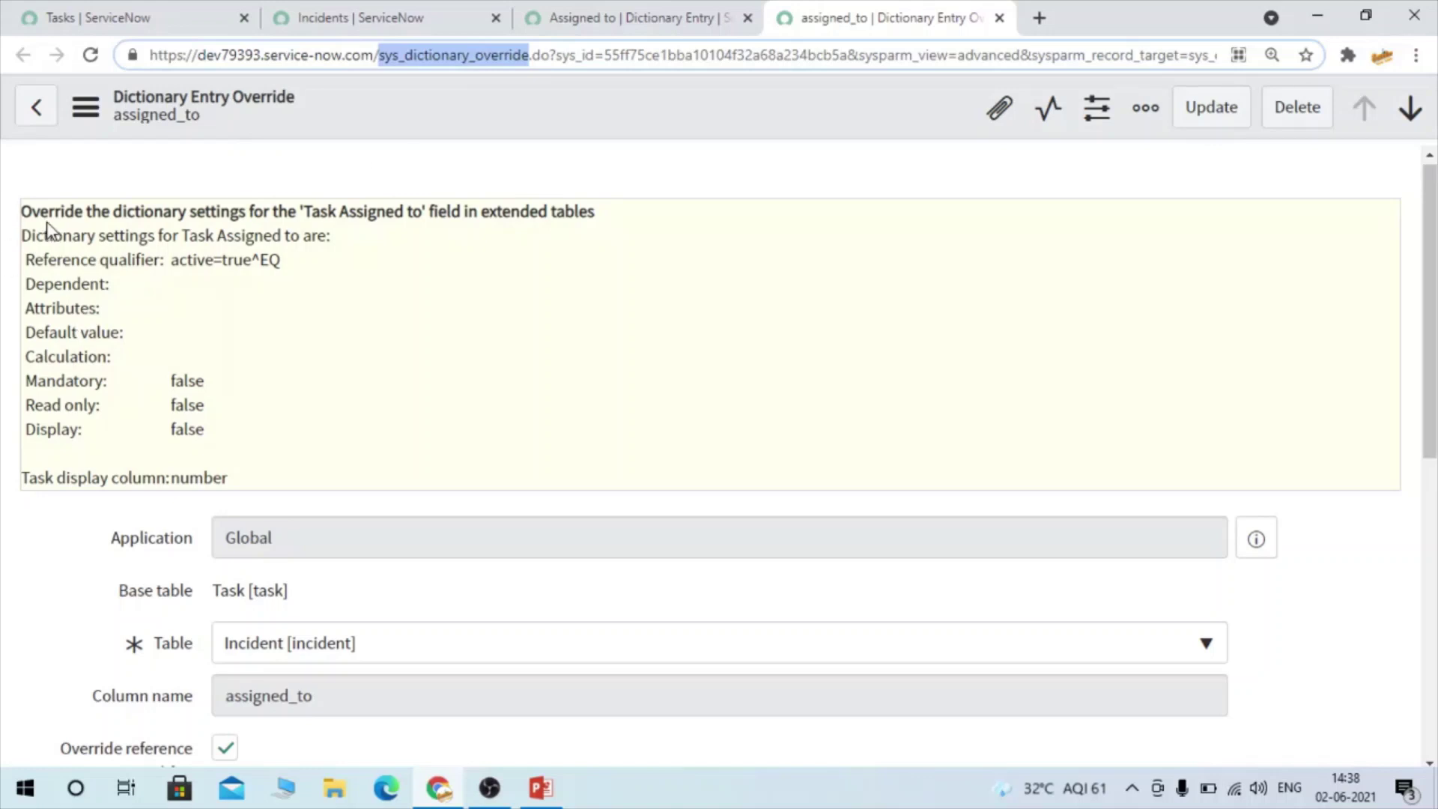
{"action": "left_click_drag", "start_coordinate": [22, 214], "coordinate": [629, 215]}
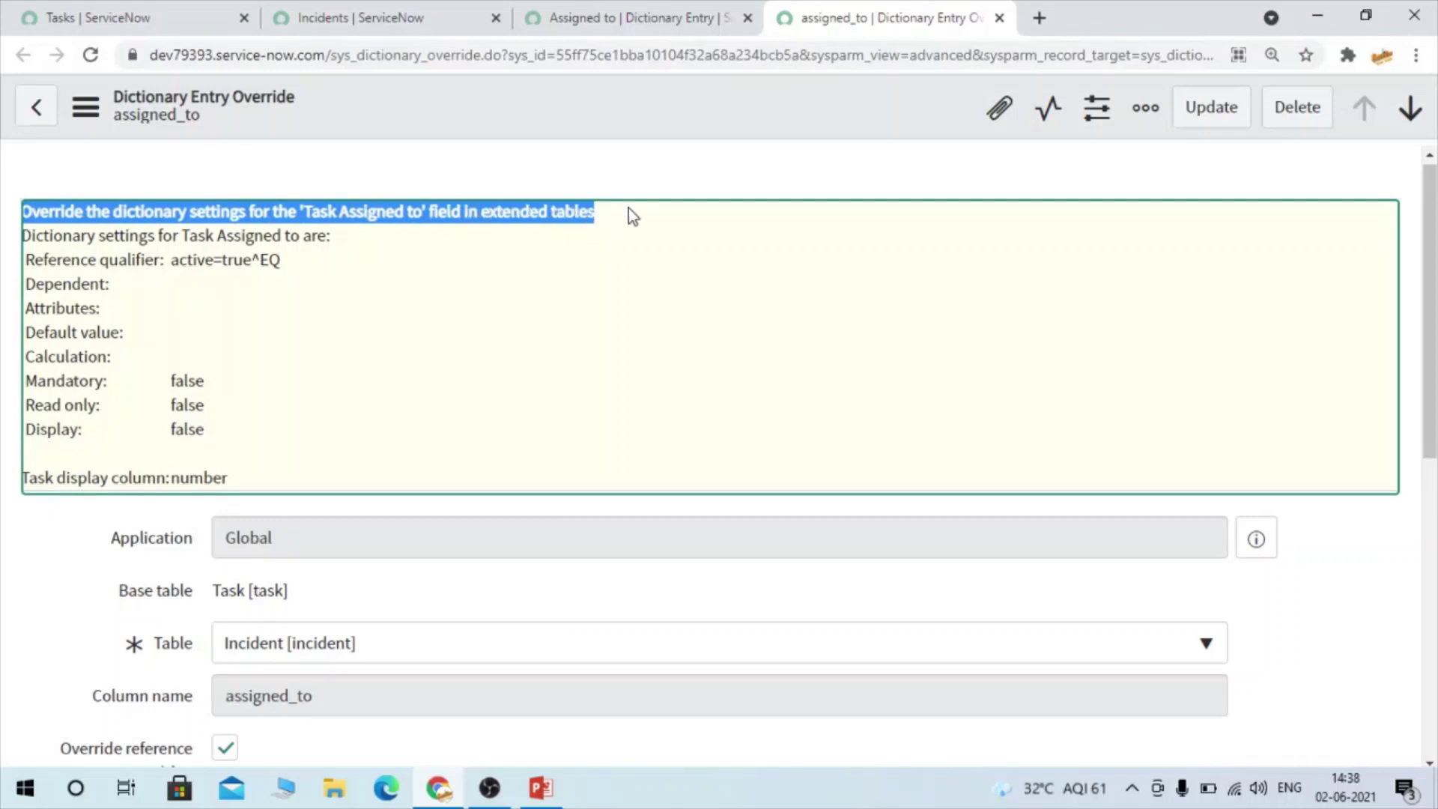
{"action": "left_click", "coordinate": [762, 217]}
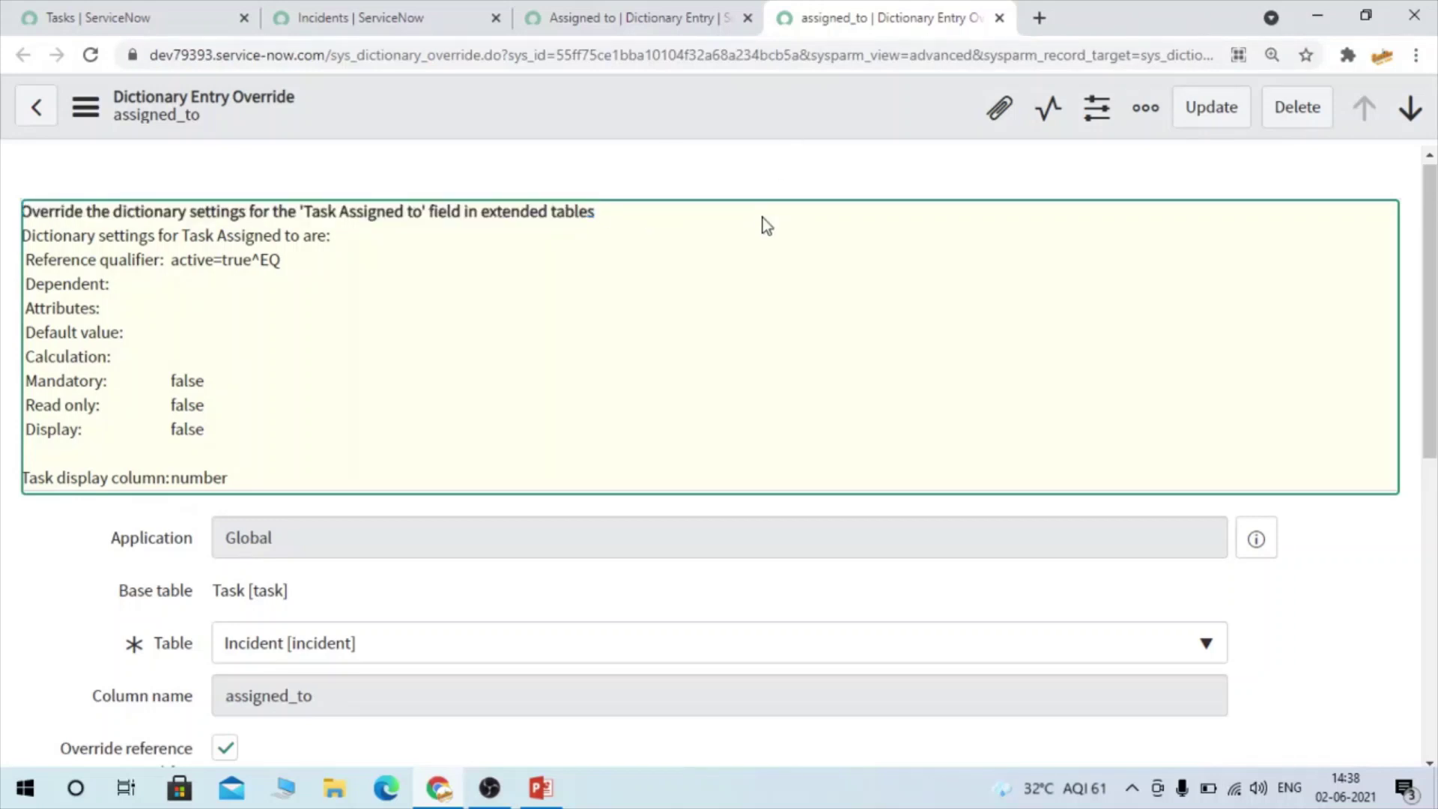
{"action": "scroll", "coordinate": [385, 327], "scroll_direction": "down", "scroll_amount": 4}
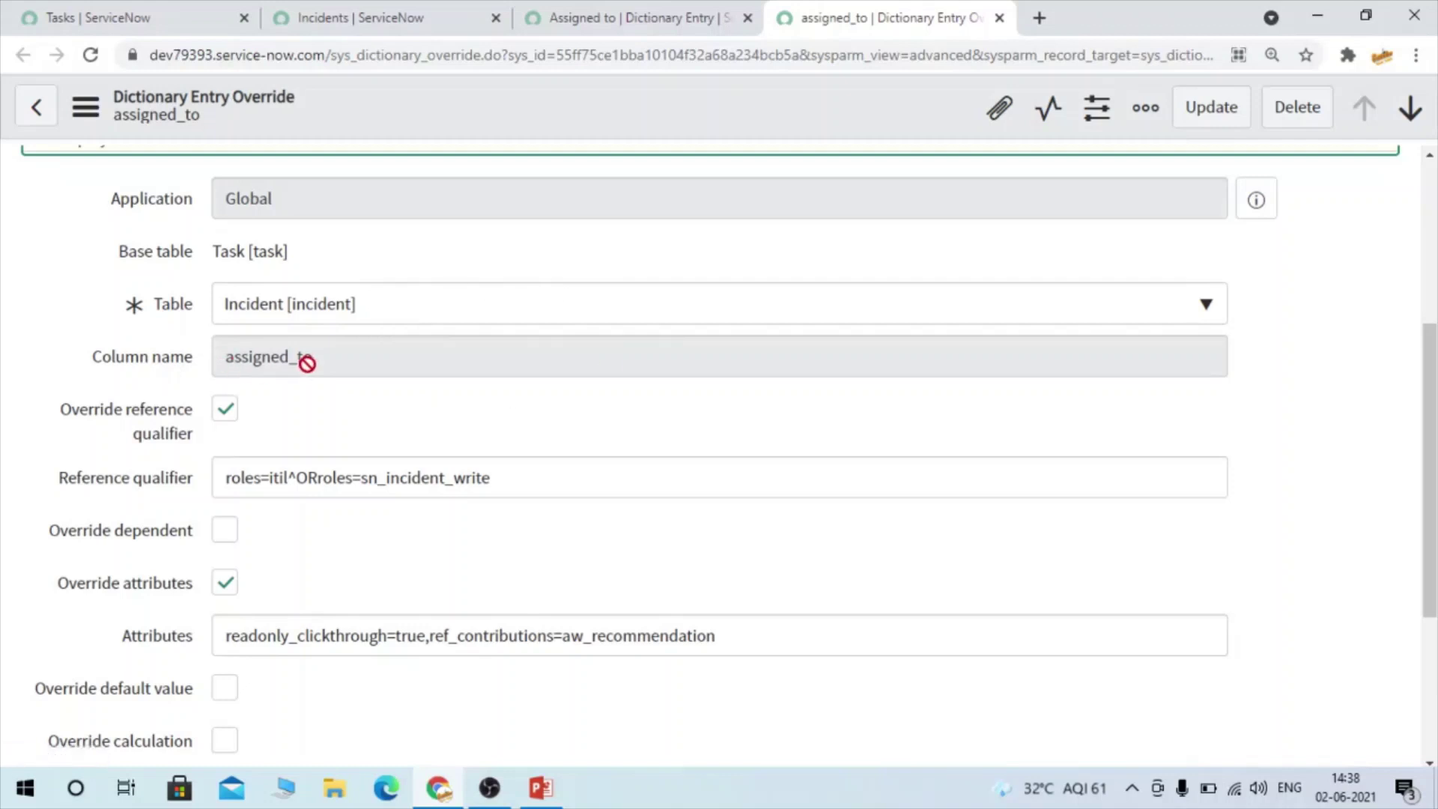
{"action": "scroll", "coordinate": [307, 363], "scroll_direction": "down", "scroll_amount": 1}
{"action": "mouse_move", "coordinate": [84, 367]}
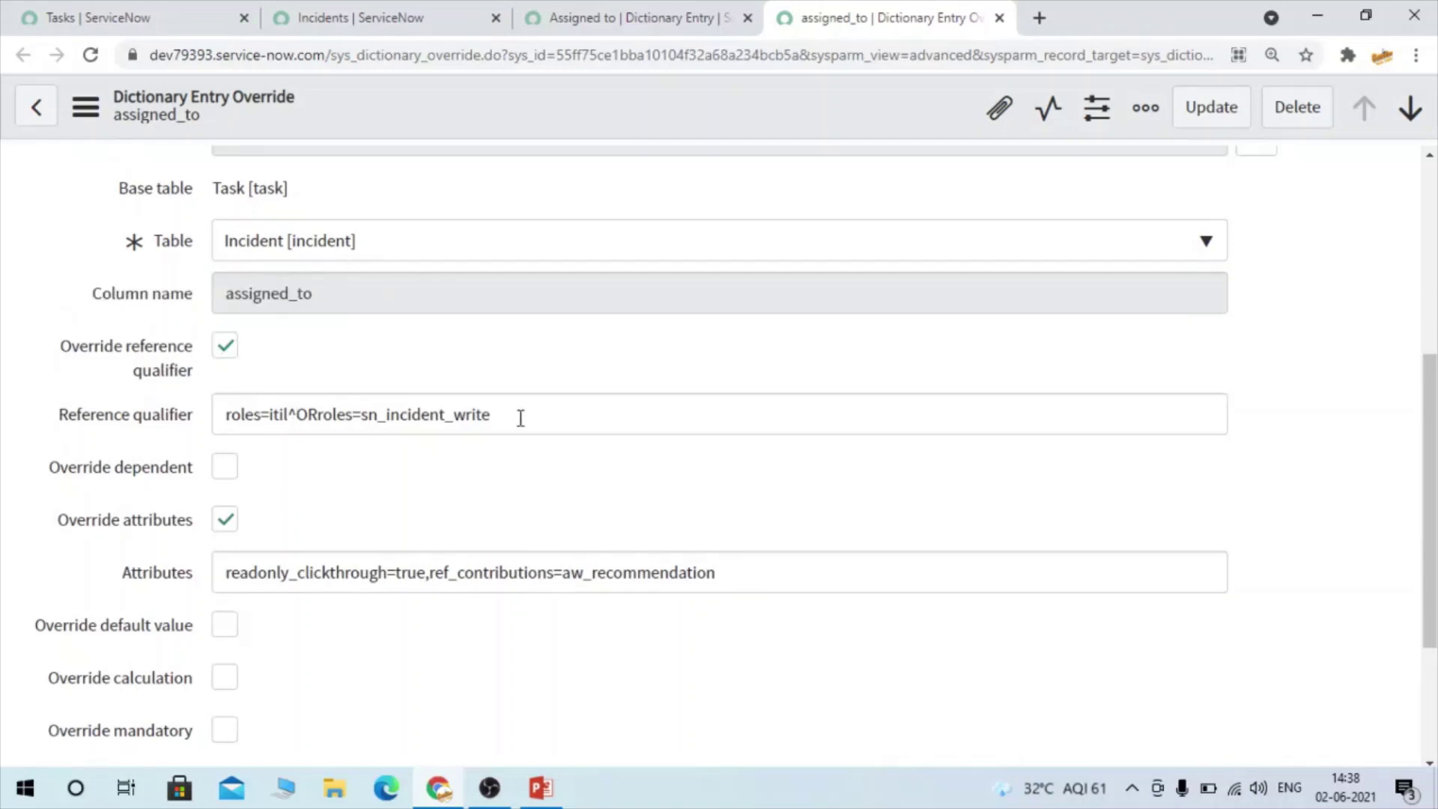
{"action": "left_click_drag", "start_coordinate": [520, 418], "coordinate": [191, 435]}
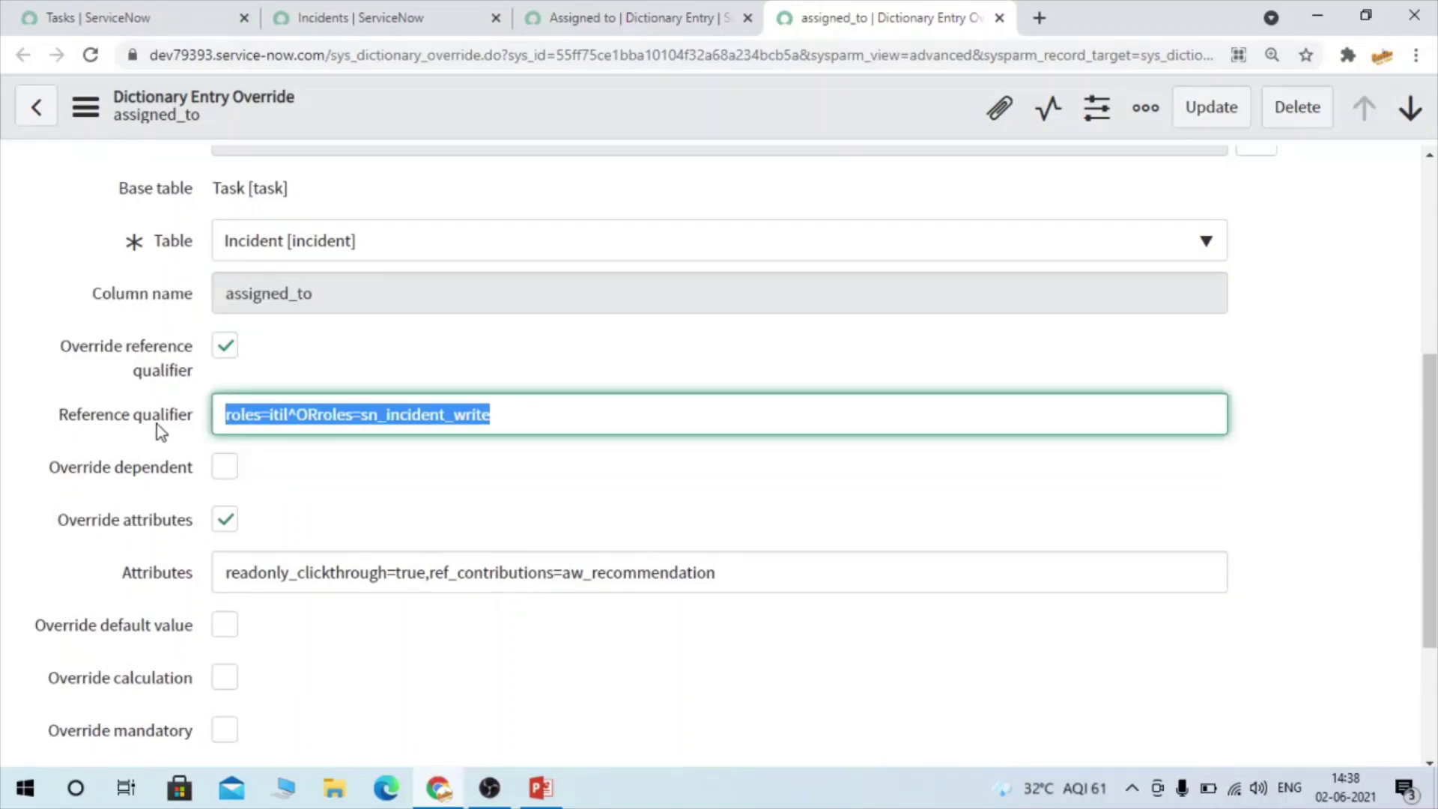
{"action": "scroll", "coordinate": [178, 426], "scroll_direction": "down", "scroll_amount": 1}
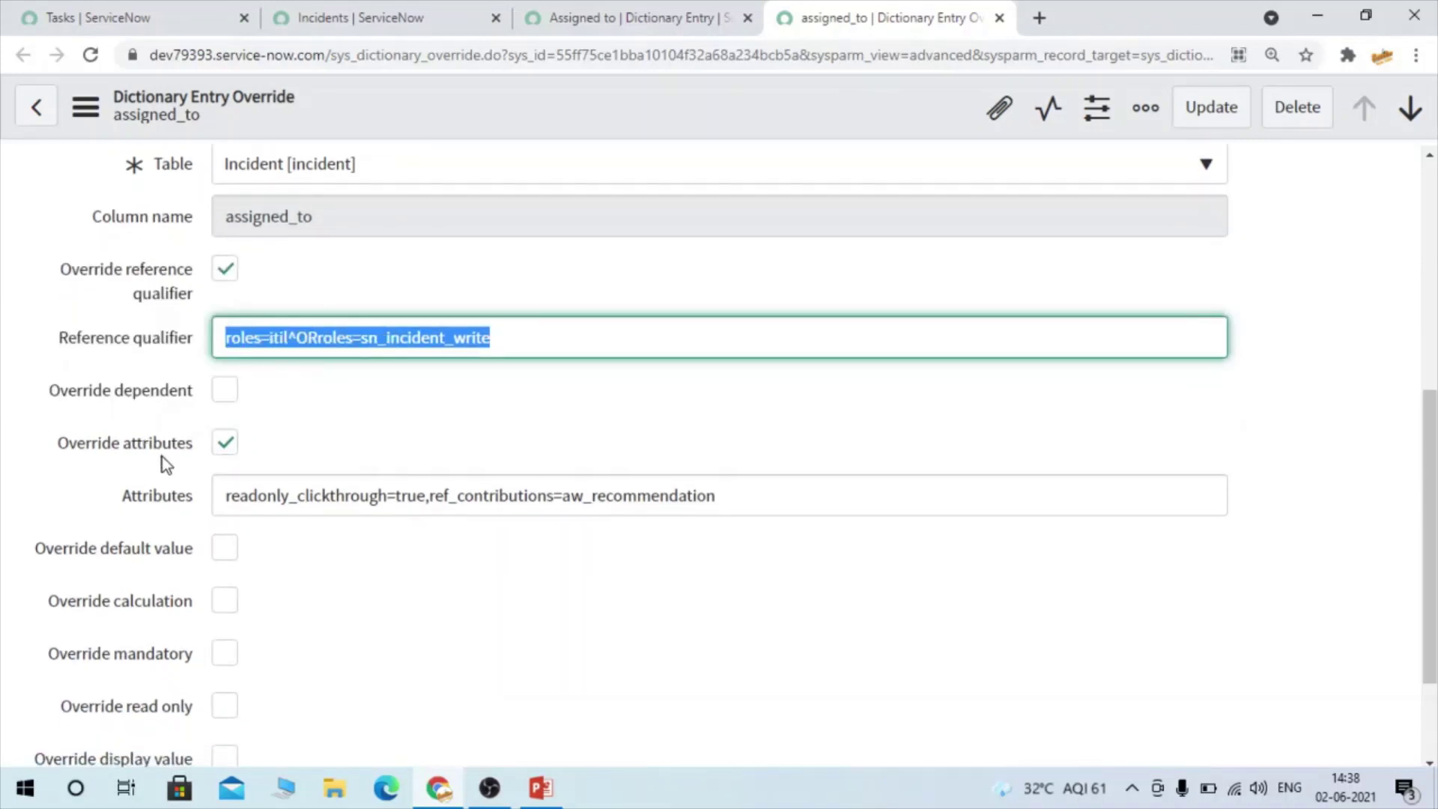
{"action": "left_click_drag", "start_coordinate": [124, 498], "coordinate": [192, 500]}
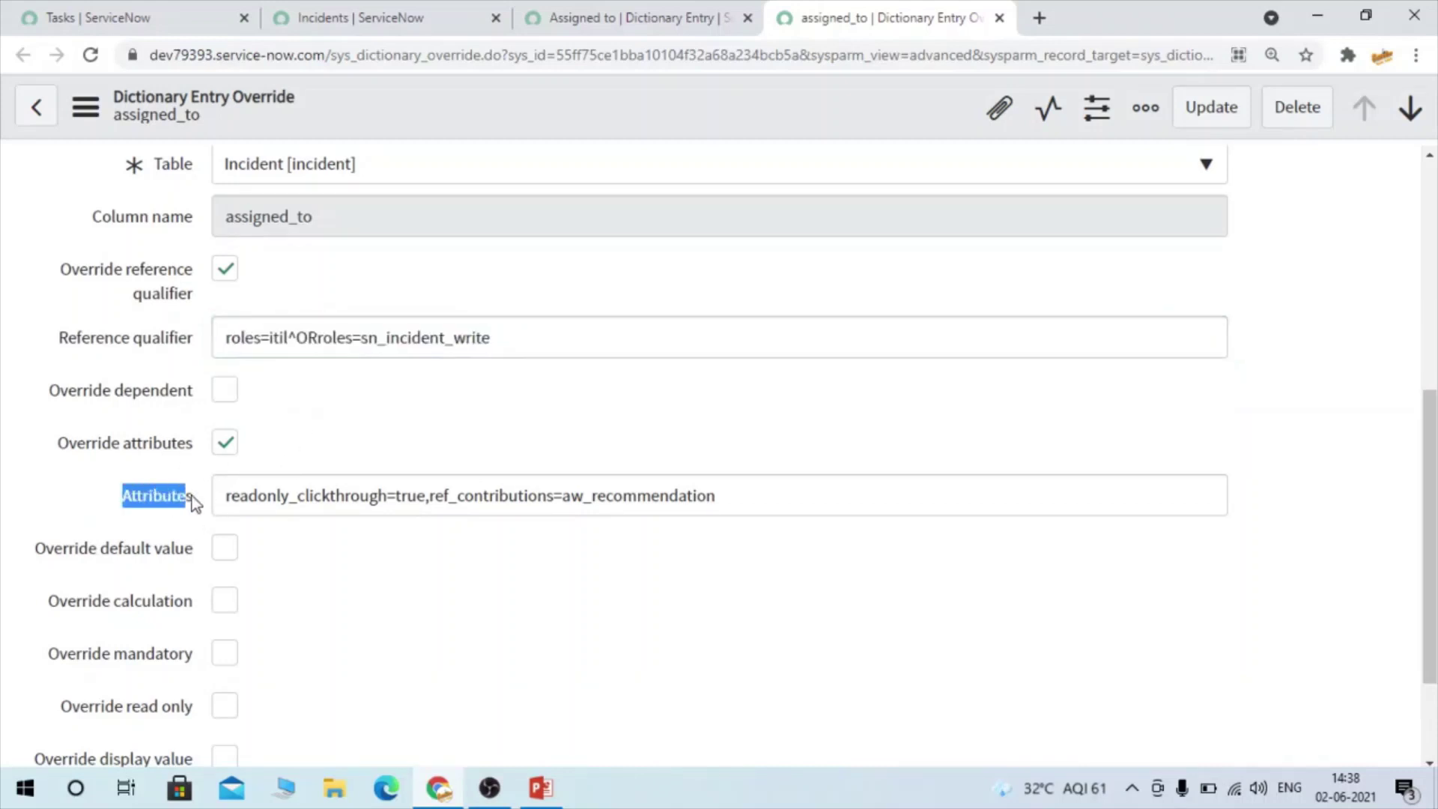
{"action": "left_click_drag", "start_coordinate": [739, 491], "coordinate": [150, 491]}
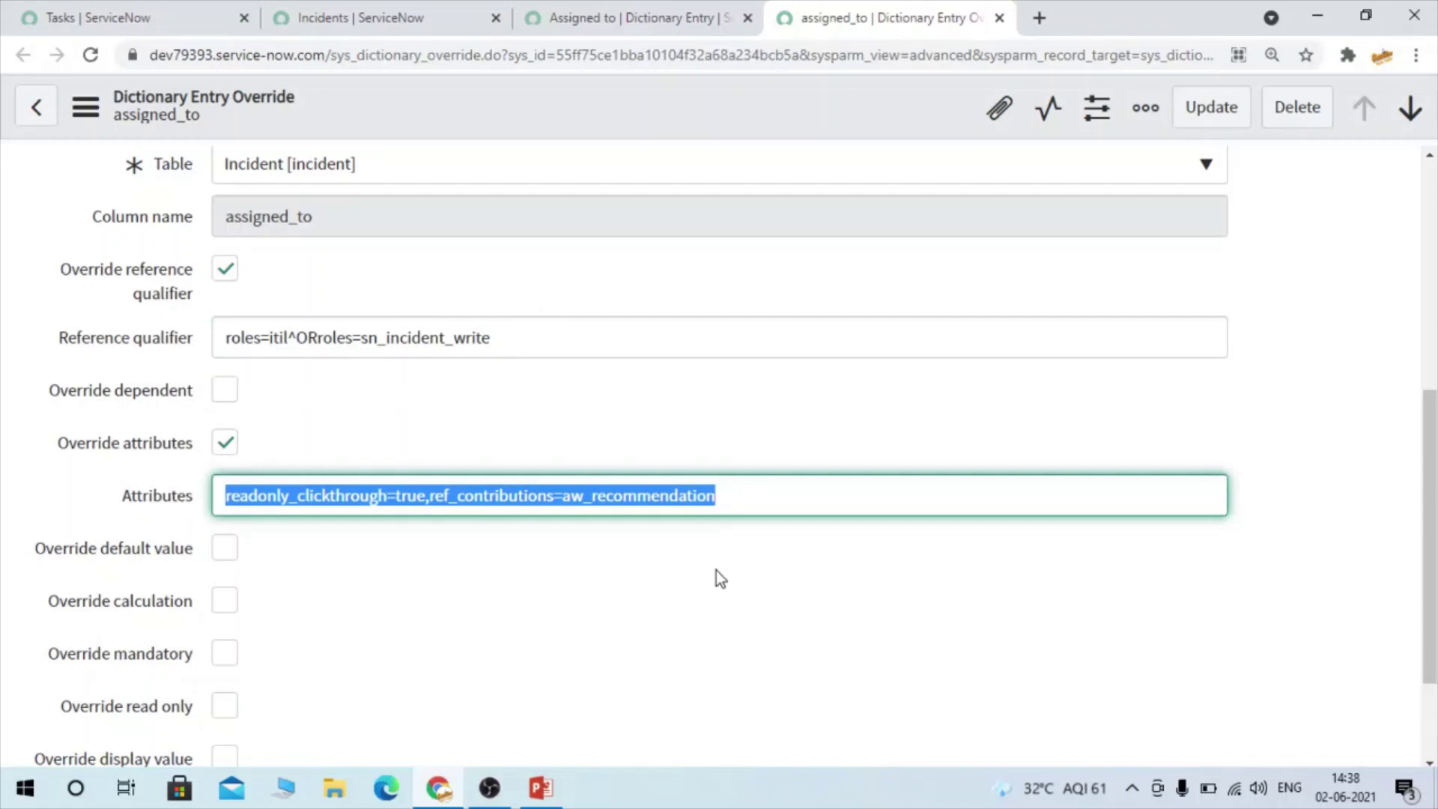
{"action": "scroll", "coordinate": [716, 569], "scroll_direction": "down", "scroll_amount": 2}
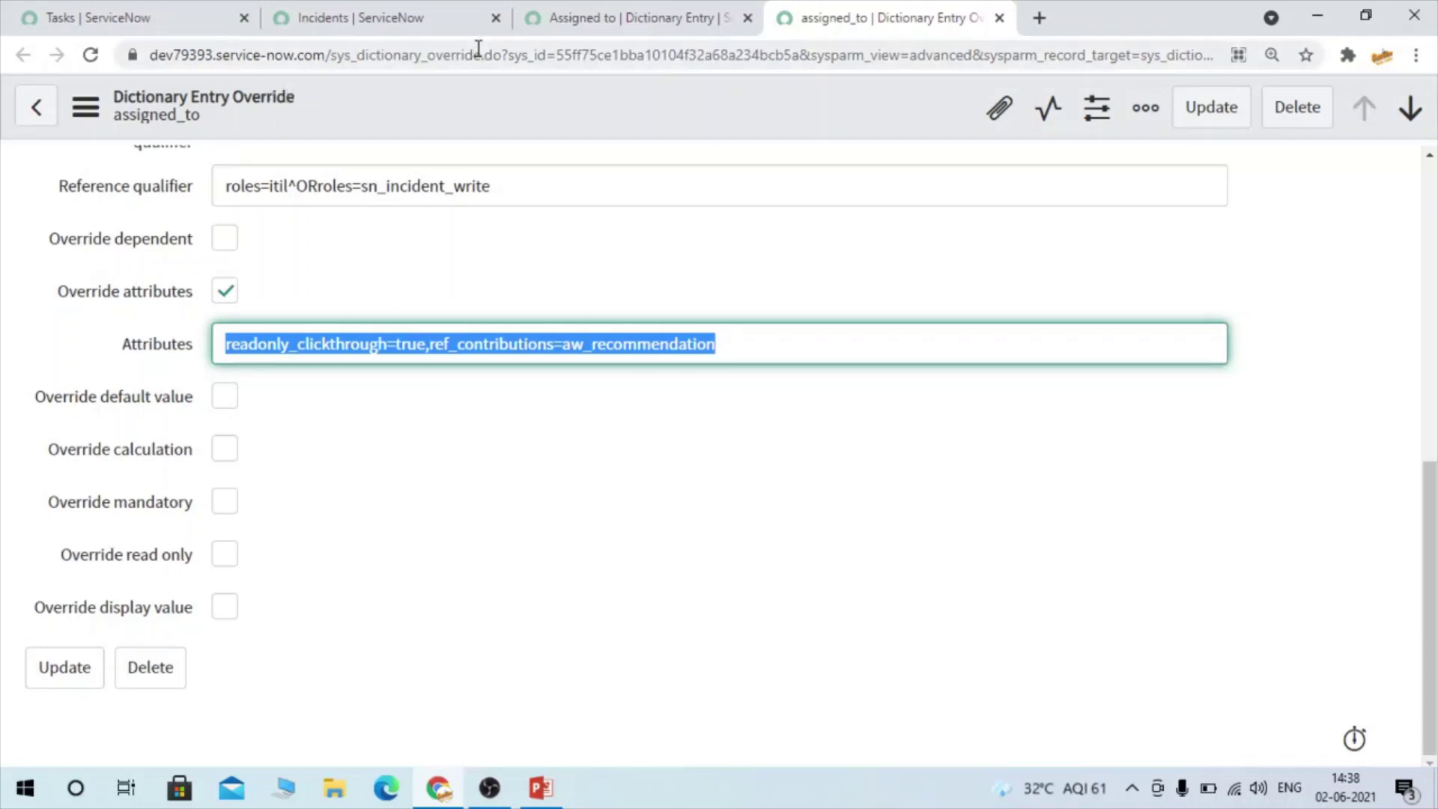
{"action": "double_click", "coordinate": [425, 60]}
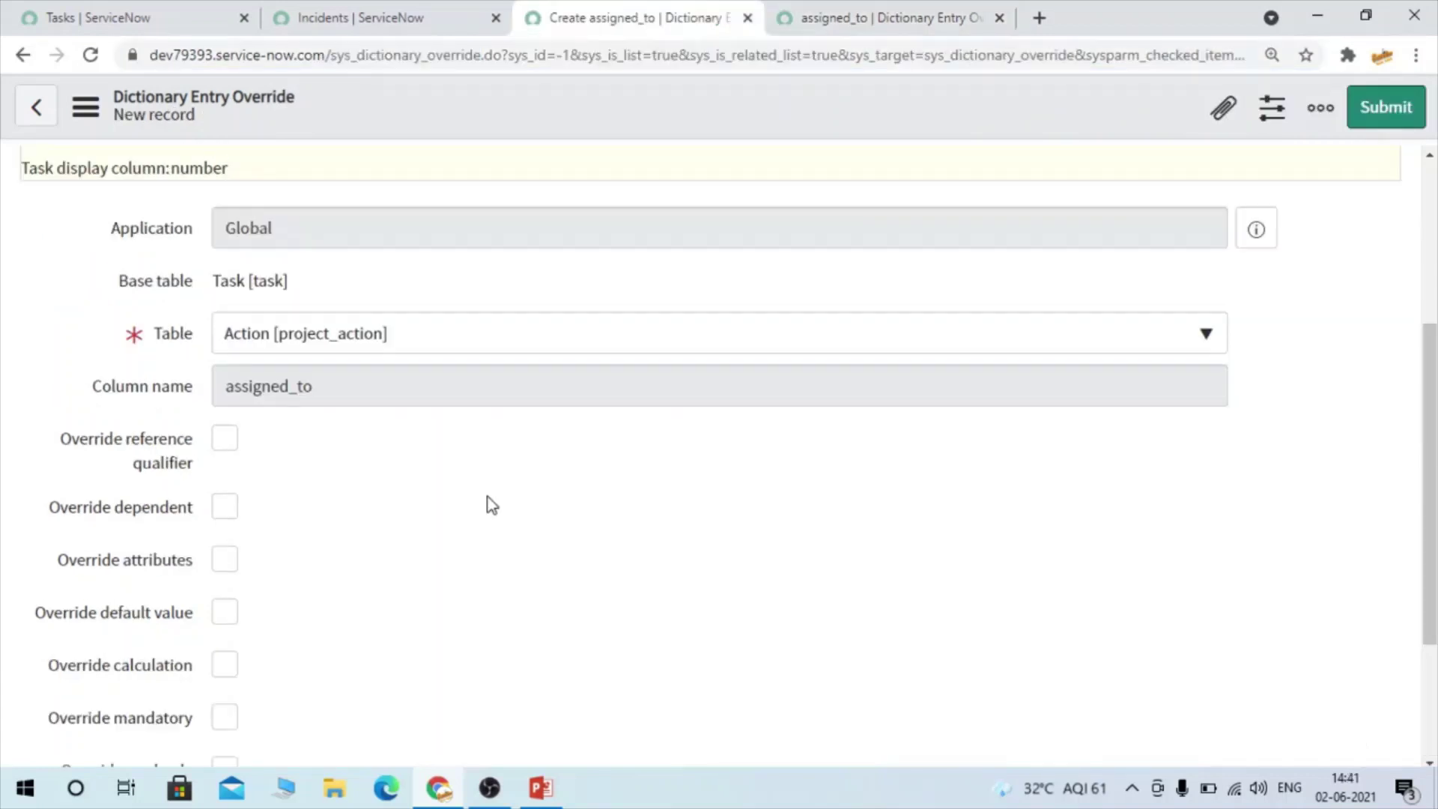
Return to the Incidents list with INC0010024 at the top
{"action": "scroll", "coordinate": [491, 505], "scroll_direction": "up", "scroll_amount": 4}
{"action": "scroll", "coordinate": [491, 505], "scroll_direction": "down", "scroll_amount": 1}
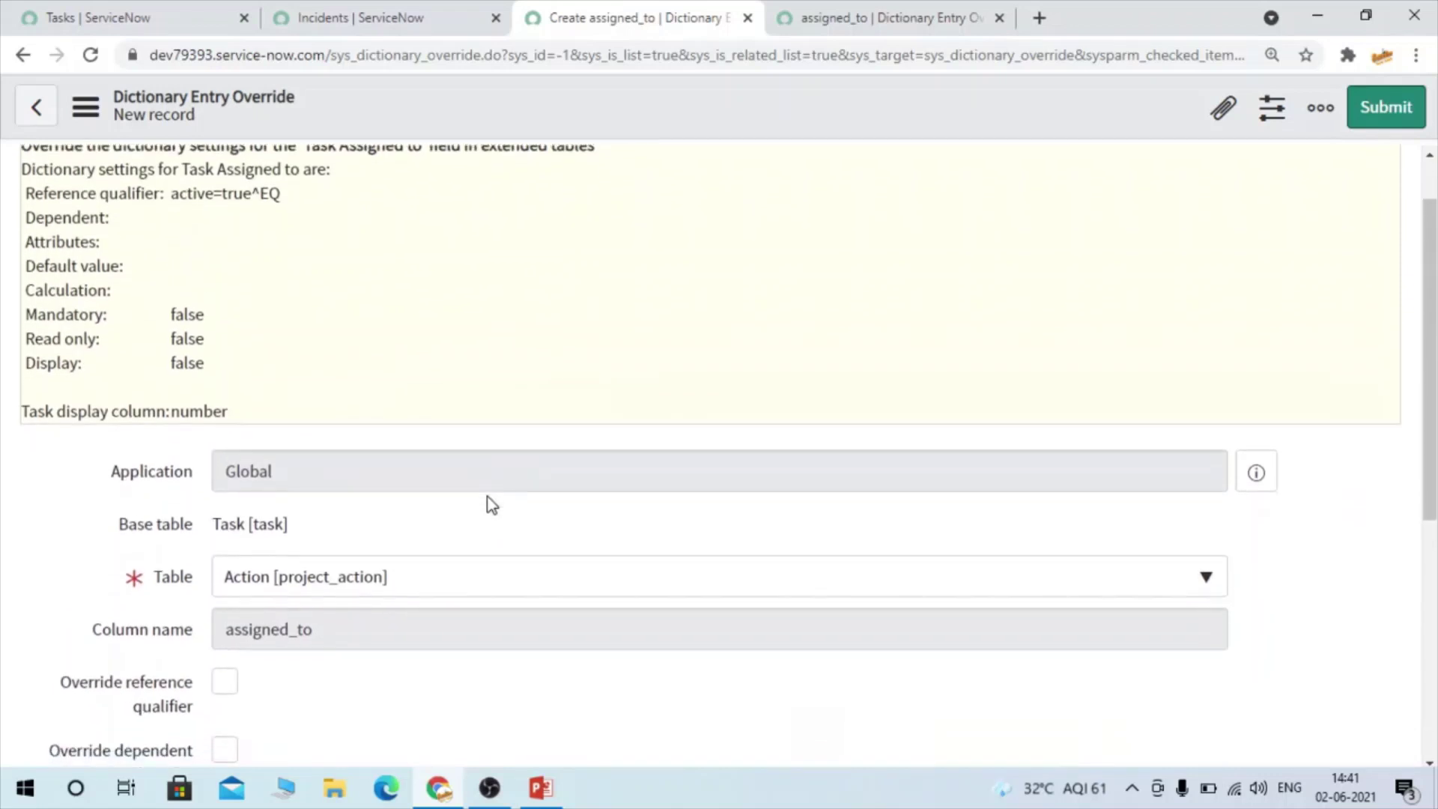
{"action": "scroll", "coordinate": [491, 505], "scroll_direction": "down", "scroll_amount": 3}
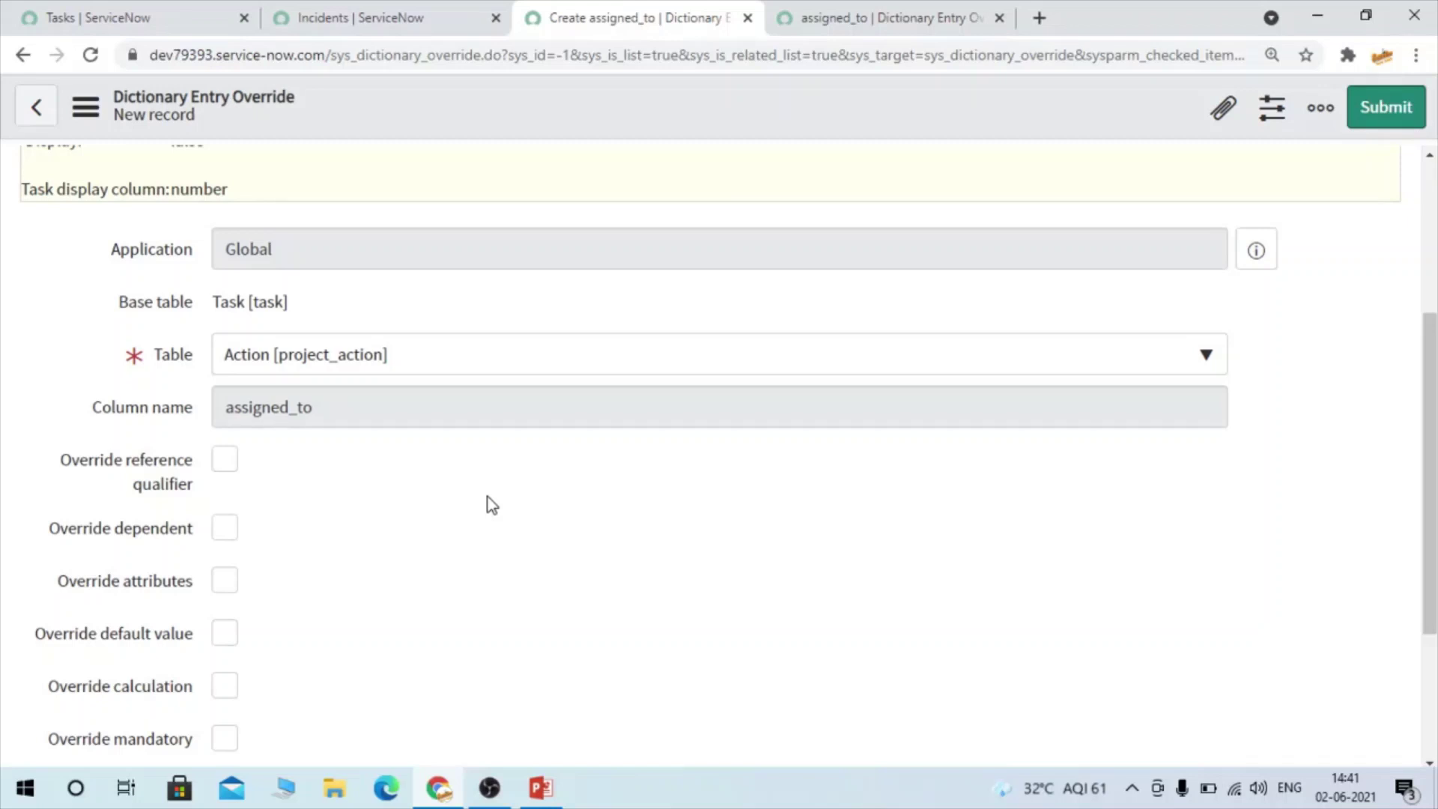
{"action": "left_click", "coordinate": [311, 16]}
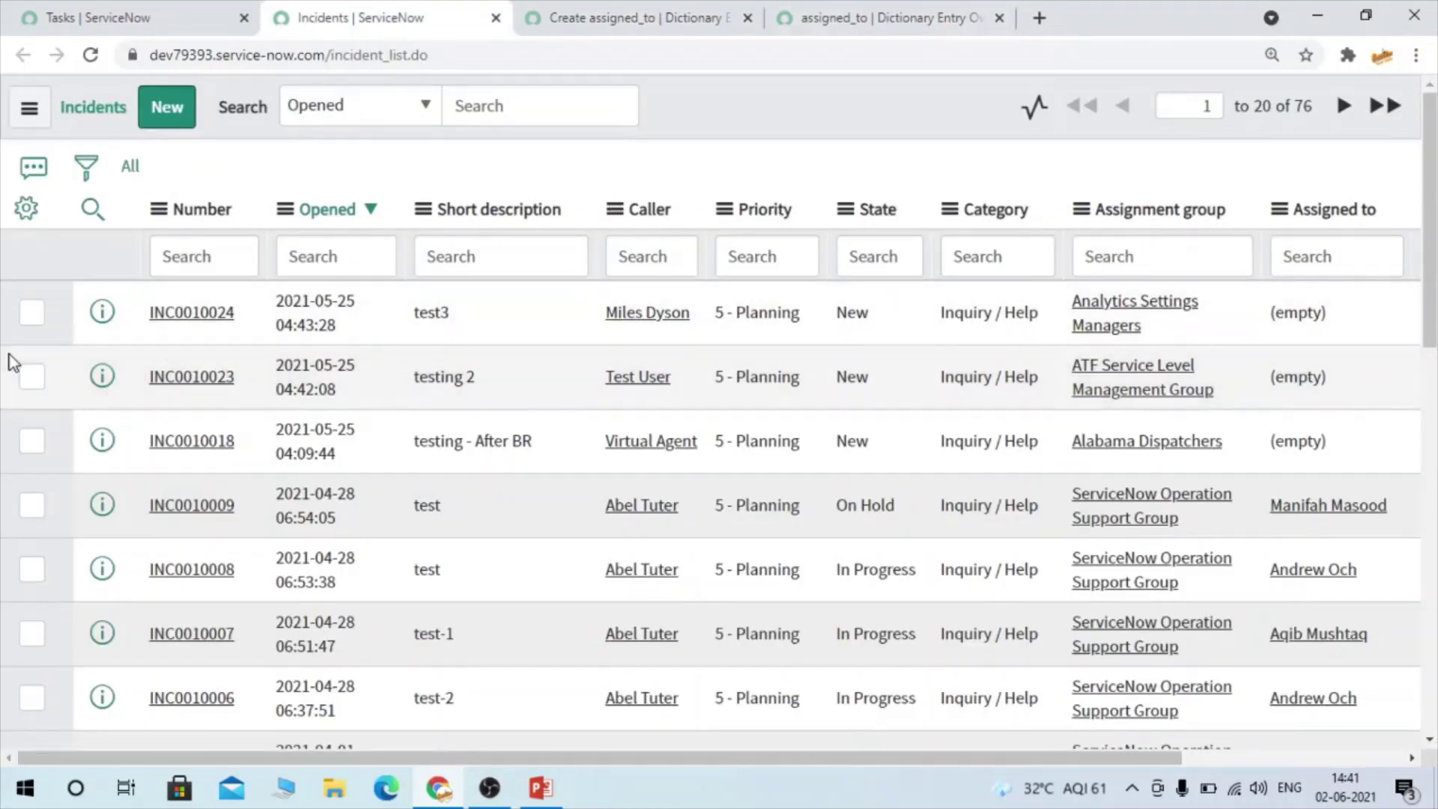
Open INC0010024 in a new tab and configure the dictionary for its Location field
{"action": "middle_click", "coordinate": [175, 321]}
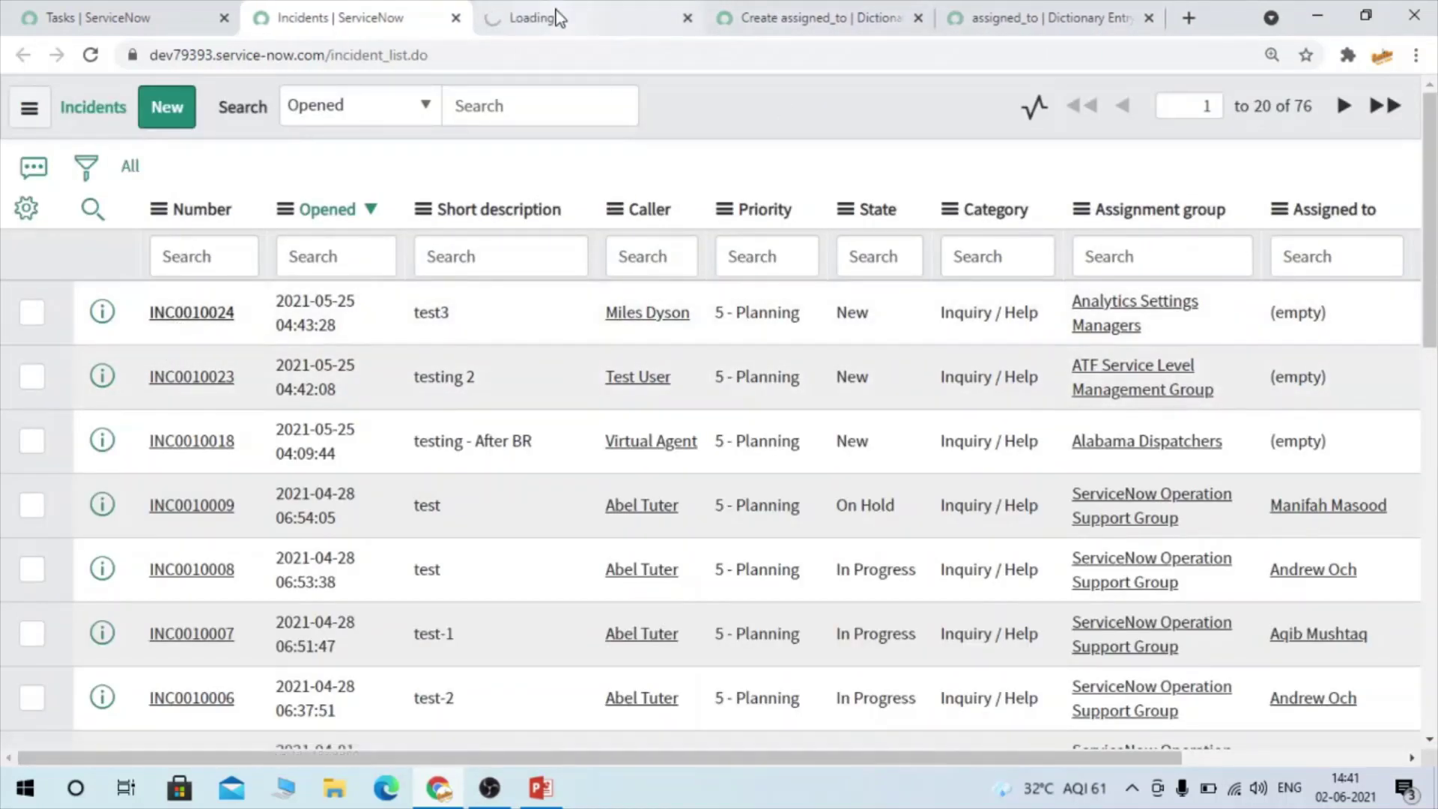
{"action": "left_click", "coordinate": [557, 17]}
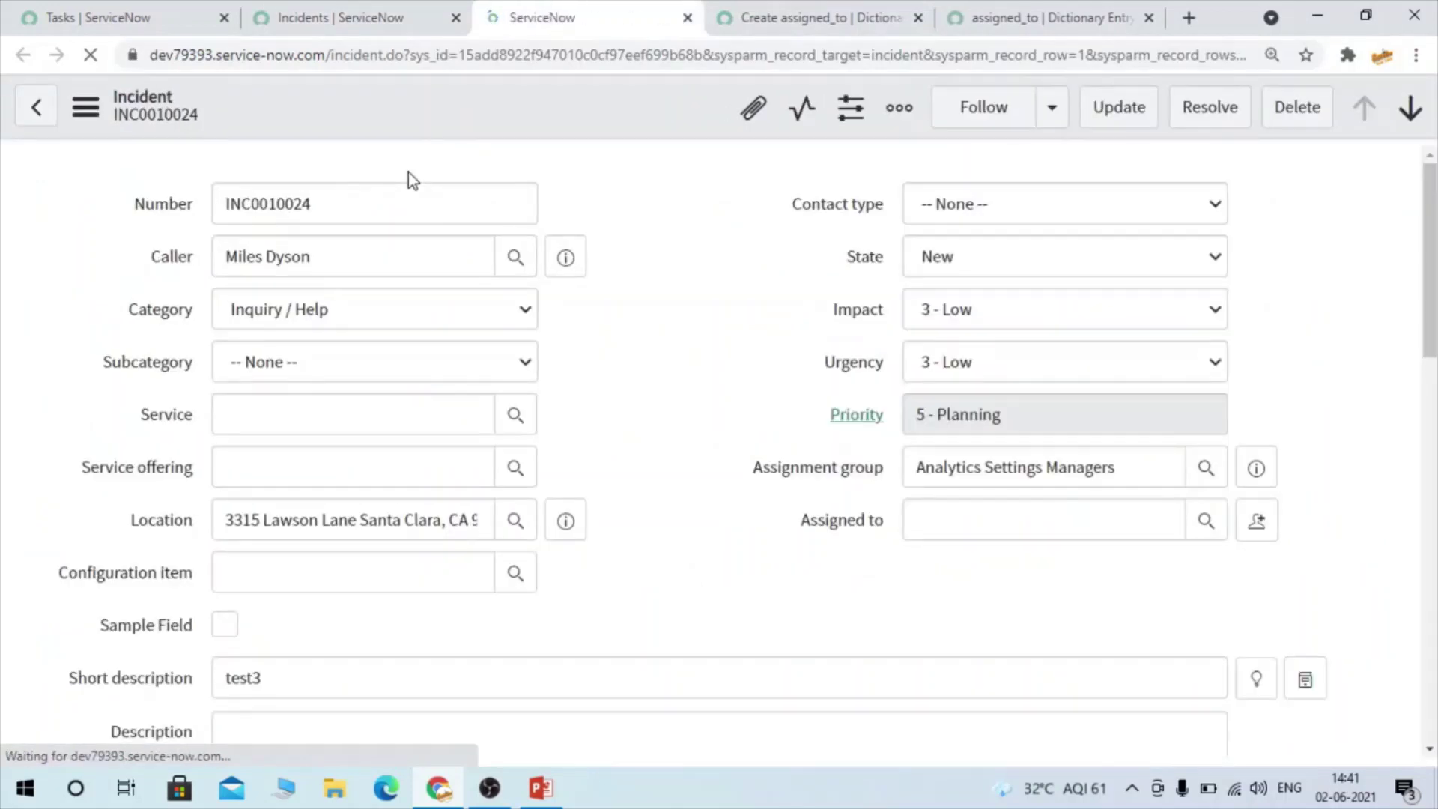
{"action": "right_click", "coordinate": [137, 524]}
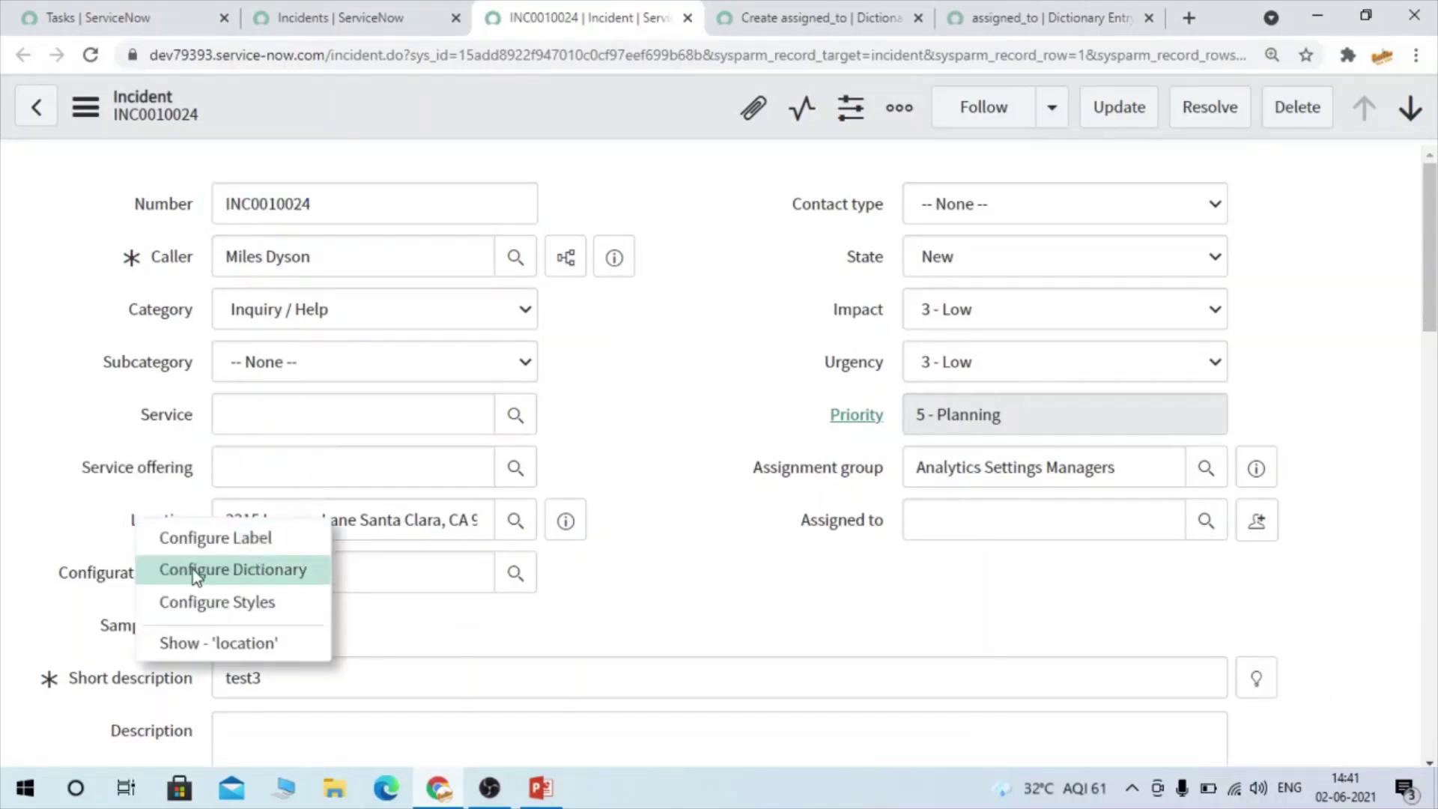
{"action": "left_click", "coordinate": [244, 572]}
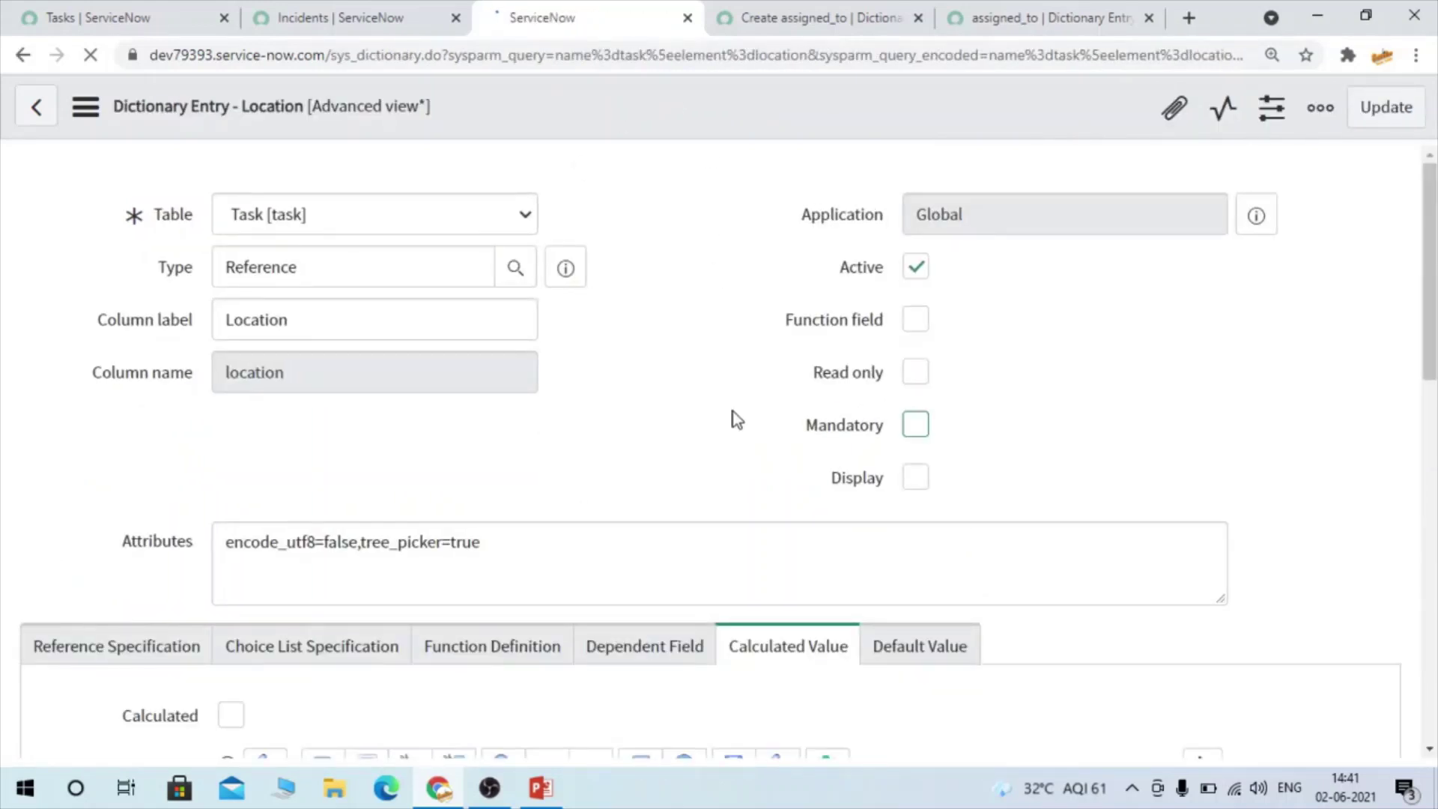
Create a new location dictionary override with Table set to Incident [incident]
{"action": "scroll", "coordinate": [737, 420], "scroll_direction": "down", "scroll_amount": 12}
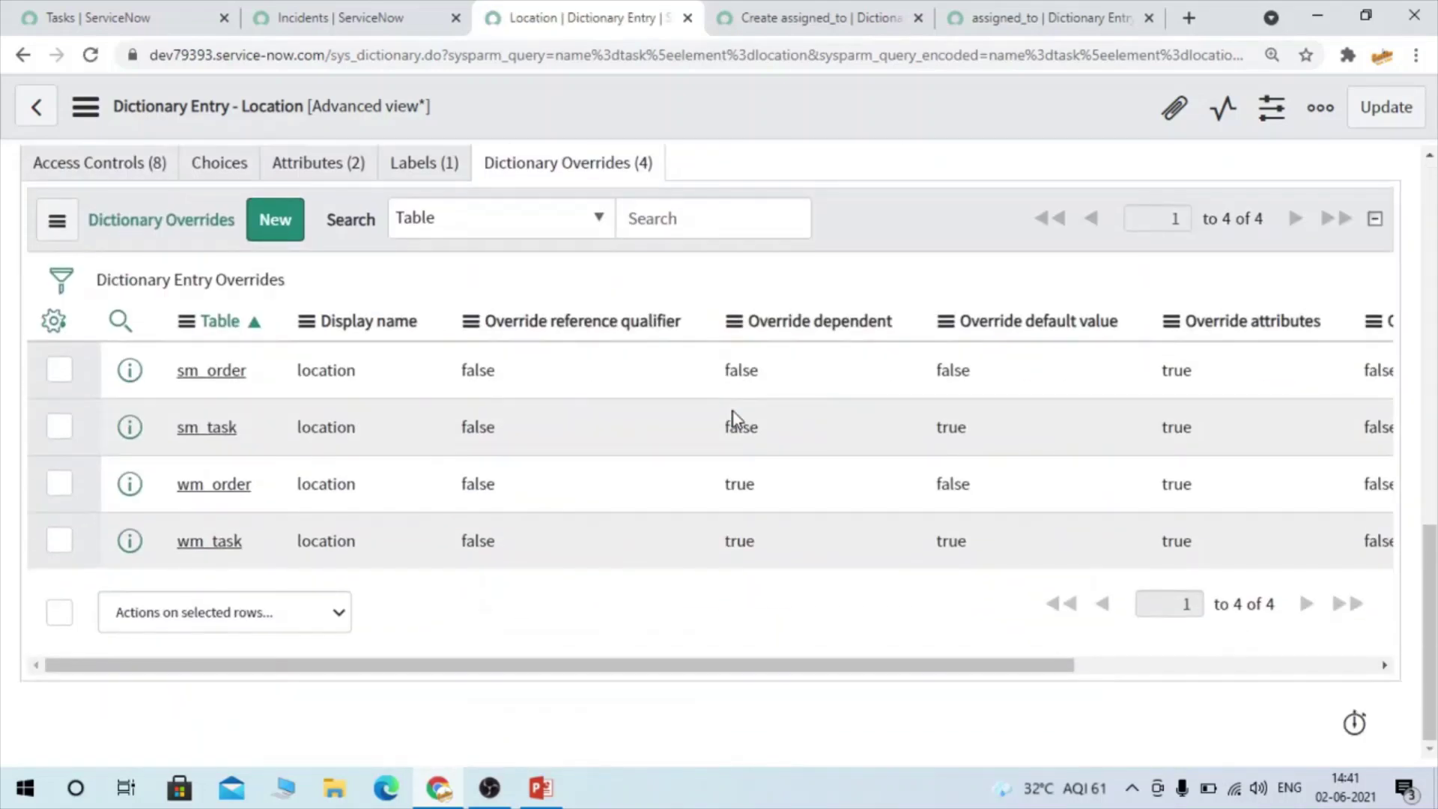
{"action": "scroll", "coordinate": [734, 419], "scroll_direction": "up", "scroll_amount": 4}
{"action": "scroll", "coordinate": [732, 417], "scroll_direction": "down", "scroll_amount": 3}
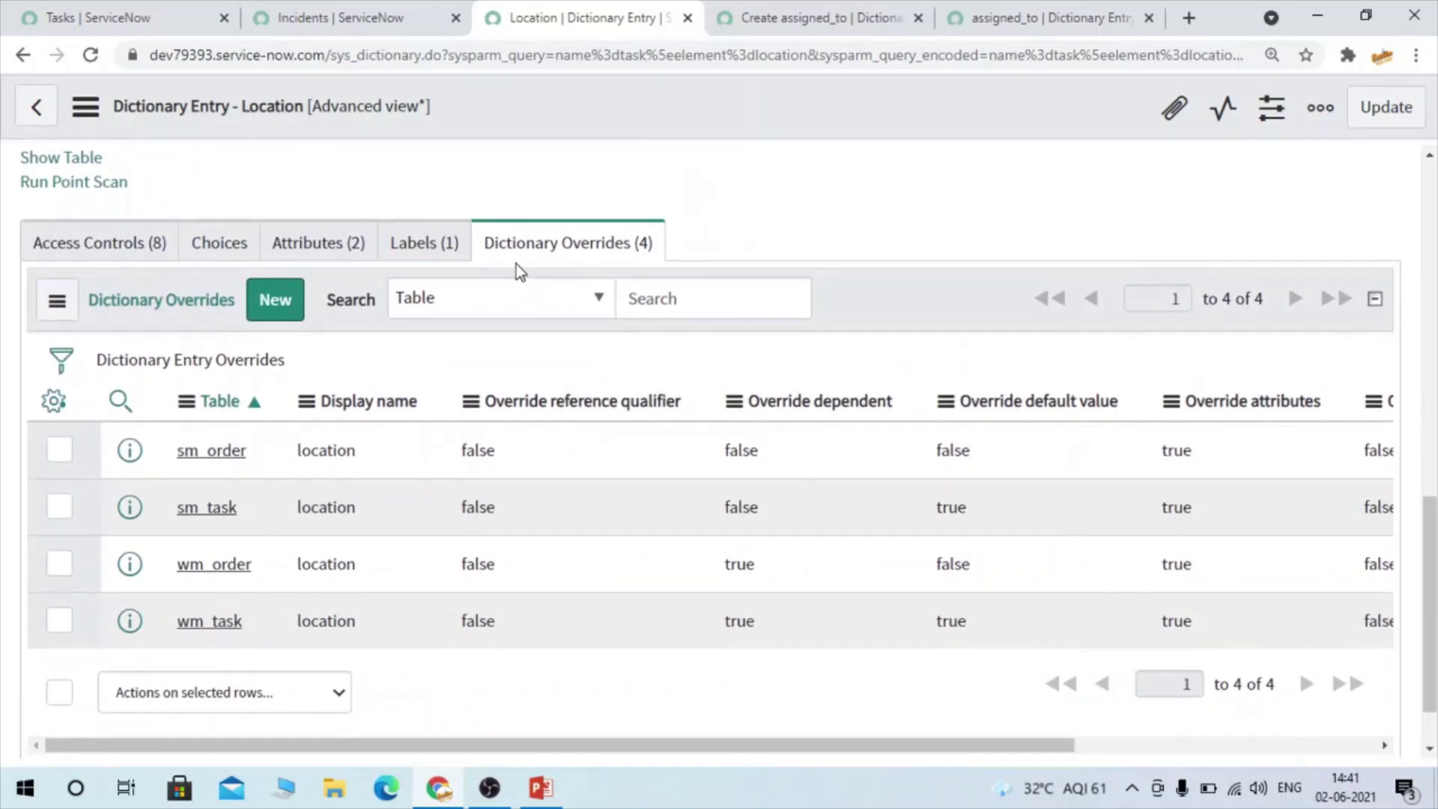
{"action": "left_click", "coordinate": [283, 307]}
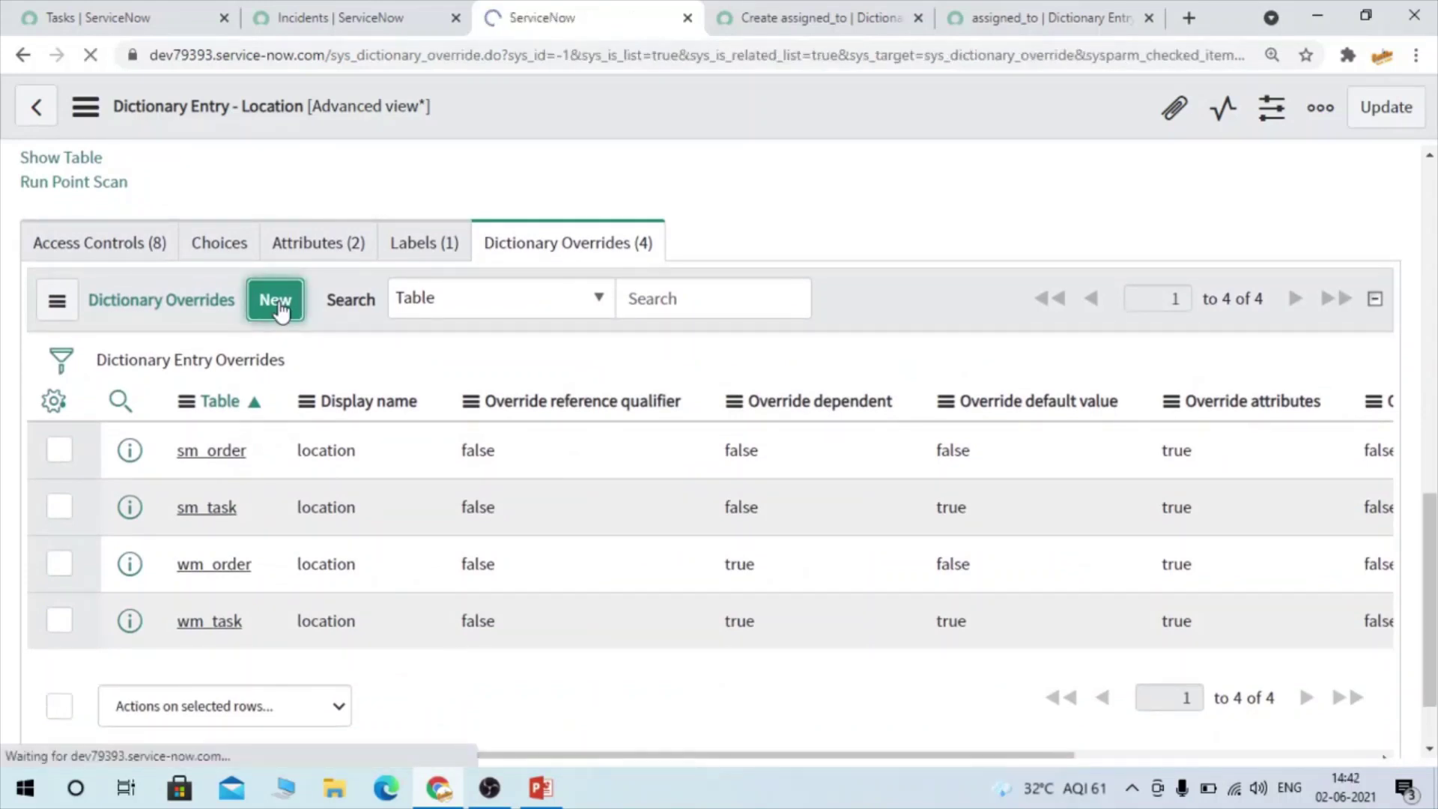
{"action": "scroll", "coordinate": [474, 397], "scroll_direction": "down", "scroll_amount": 2}
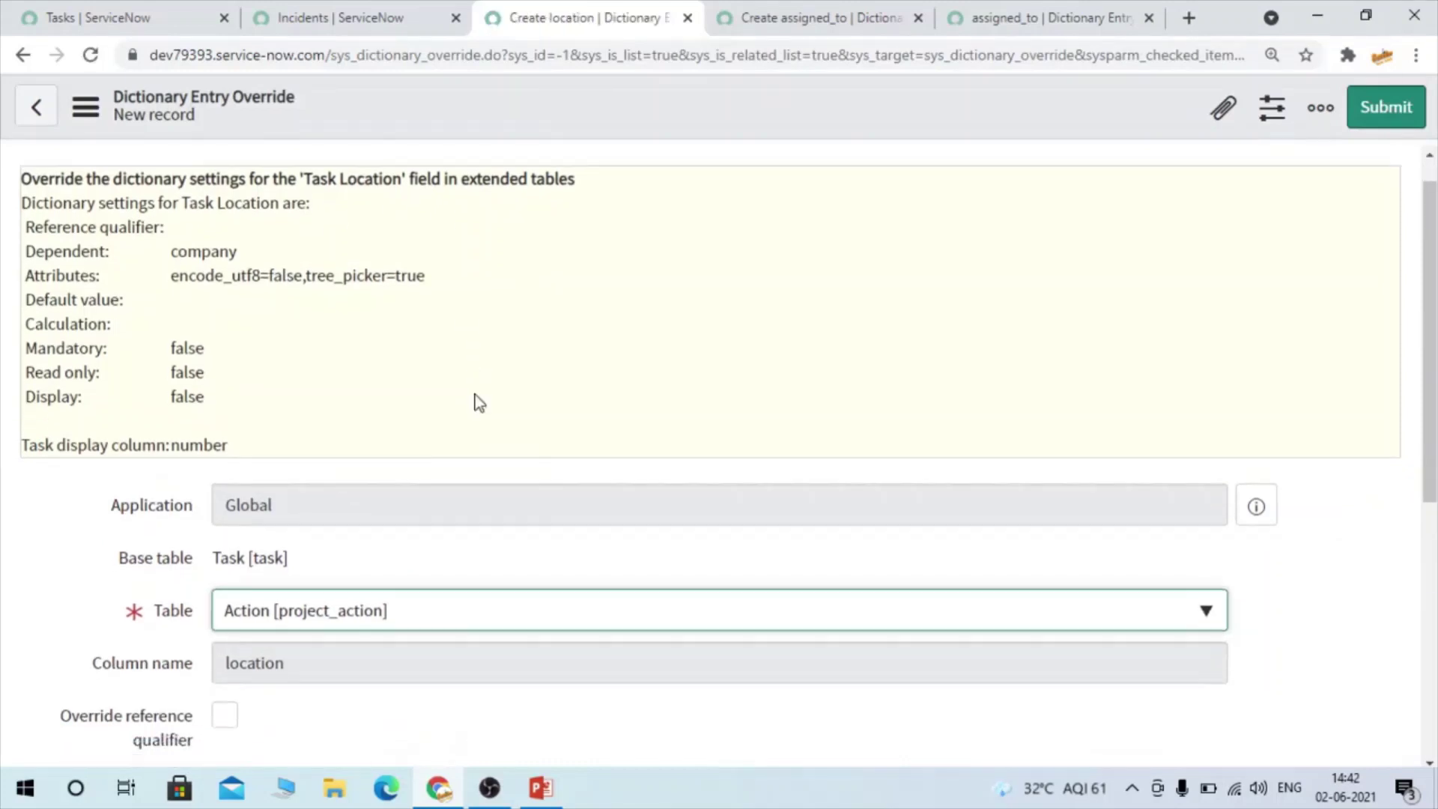
{"action": "left_click", "coordinate": [346, 499]}
{"action": "type", "text": "incid"}
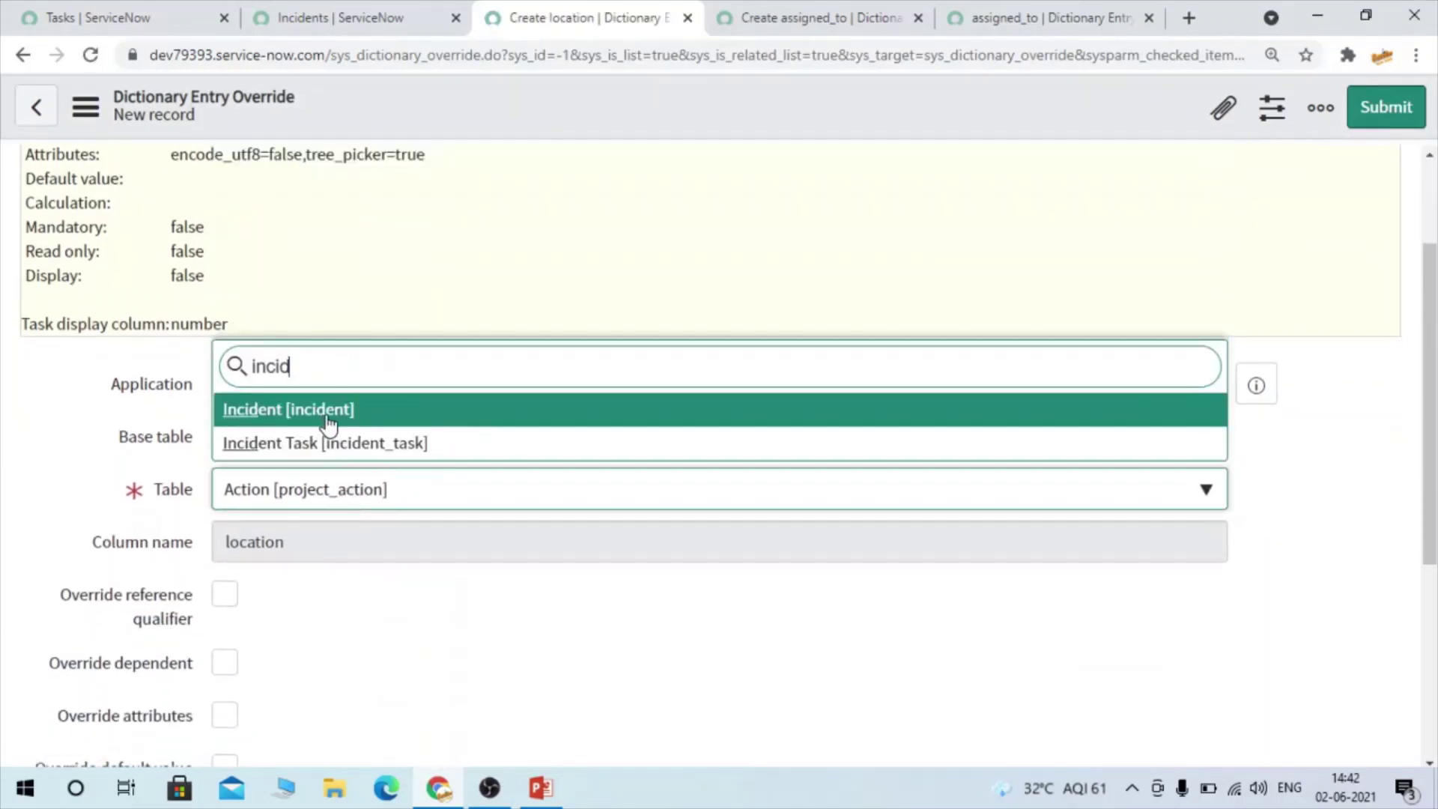
{"action": "left_click", "coordinate": [326, 414]}
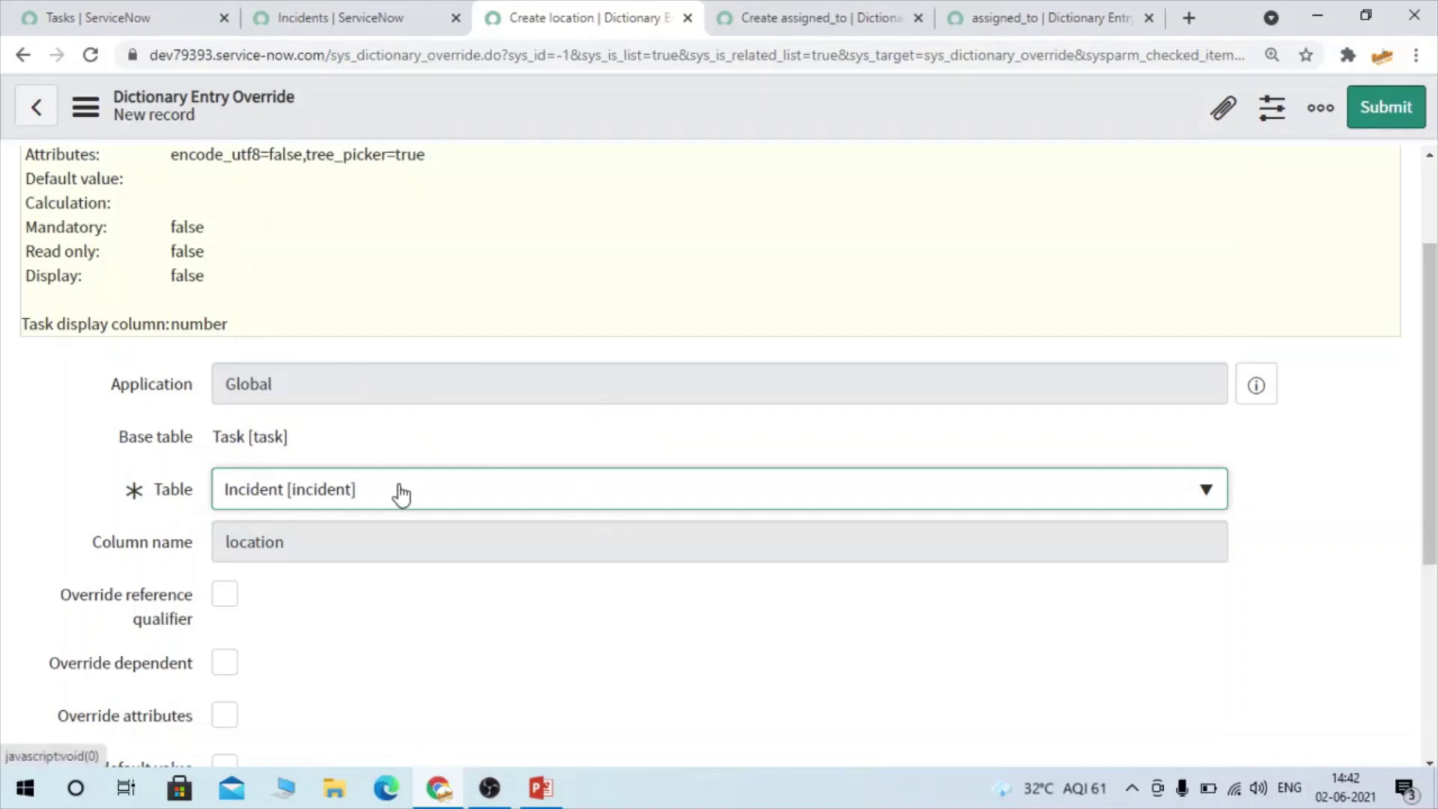
Tick Override reference qualifier and clear the mistyped qualifier text
{"action": "scroll", "coordinate": [402, 494], "scroll_direction": "down", "scroll_amount": 3}
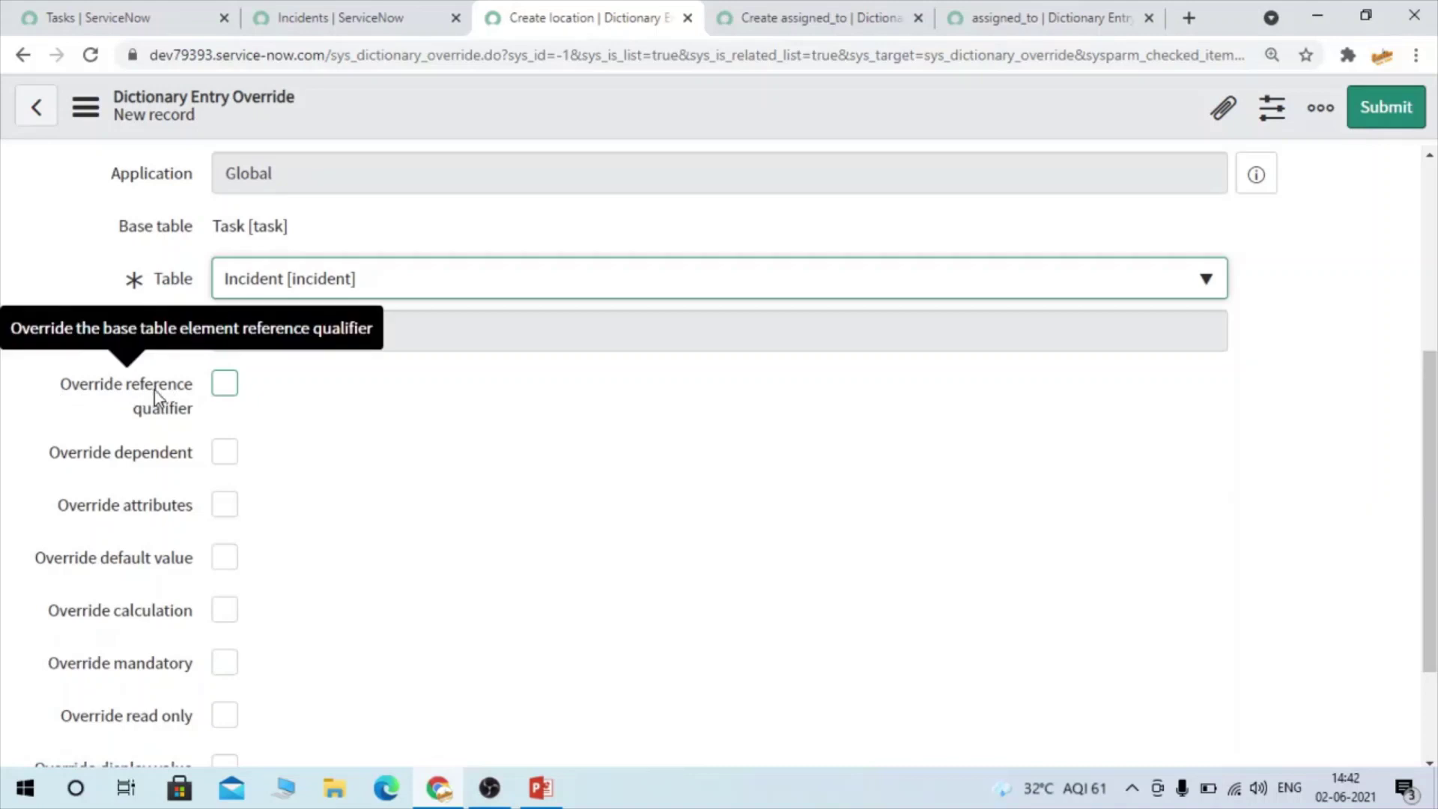
{"action": "left_click", "coordinate": [227, 385]}
{"action": "left_click", "coordinate": [257, 449]}
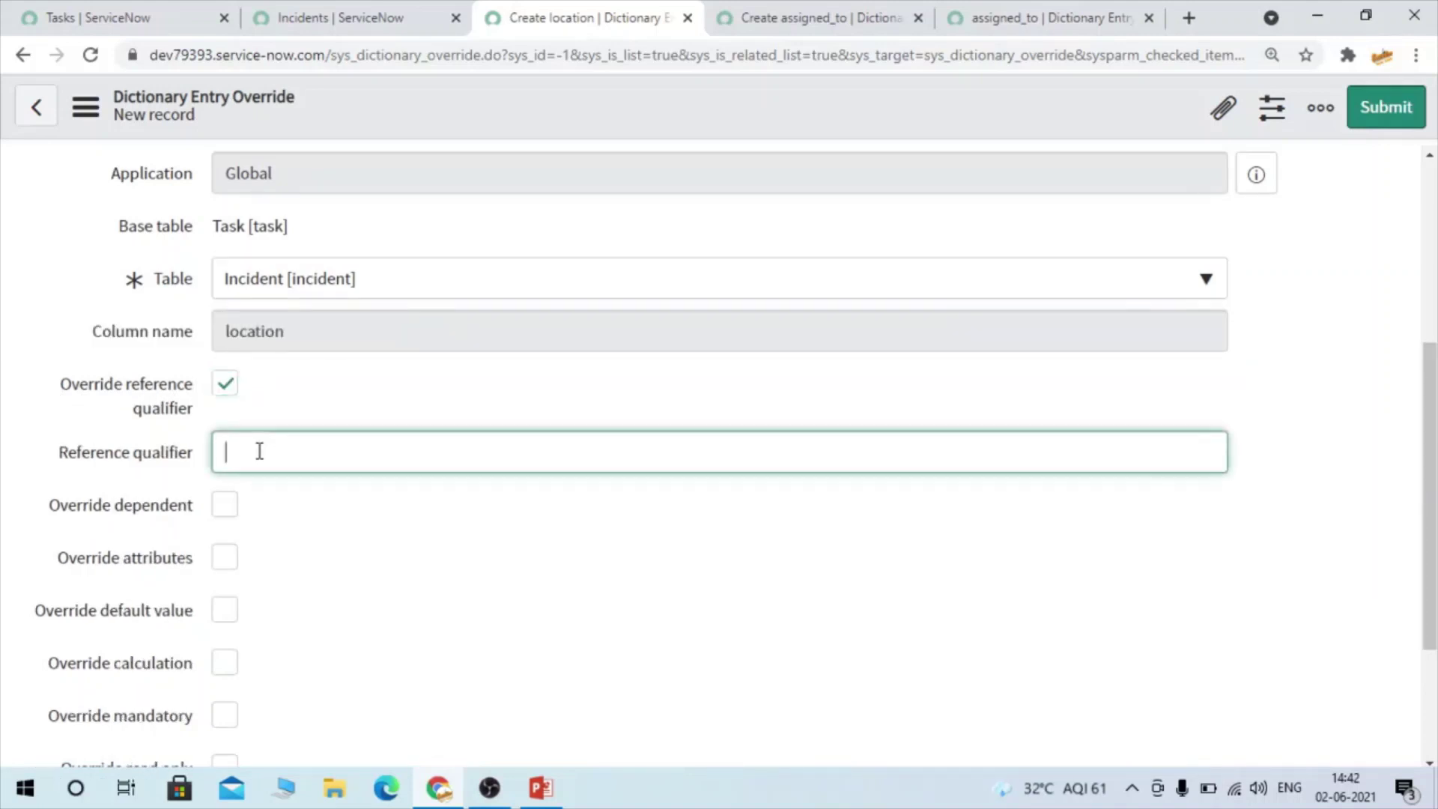
{"action": "type", "text": "stat"}
{"action": "key", "text": "BackSpace"}
{"action": "key", "text": "BackSpace"}
{"action": "key", "text": "BackSpace"}
{"action": "key", "text": "BackSpace"}
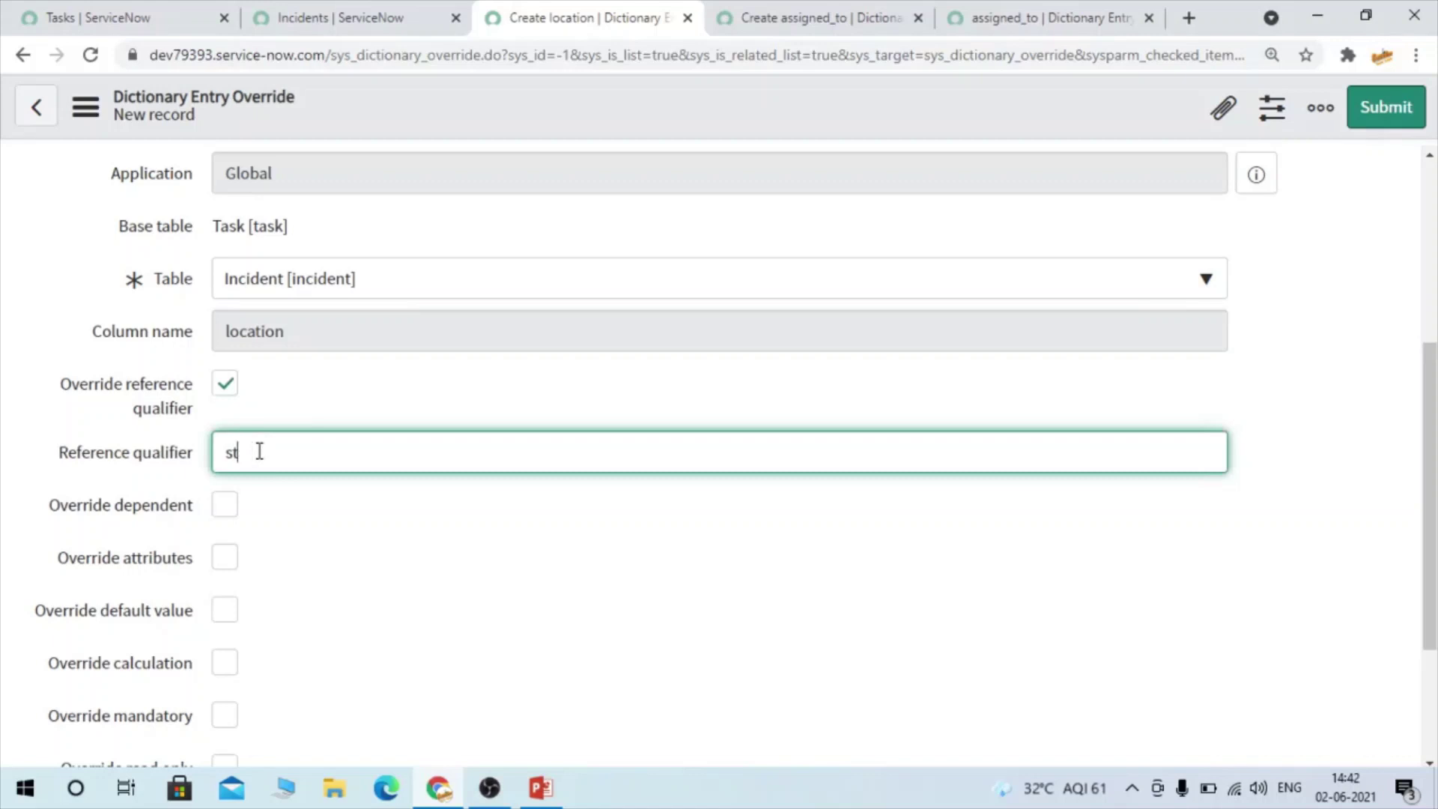
Reopen INC0010024 in a new tab and browse its Location lookup without changing it
{"action": "left_click", "coordinate": [318, 55]}
{"action": "left_click", "coordinate": [315, 18]}
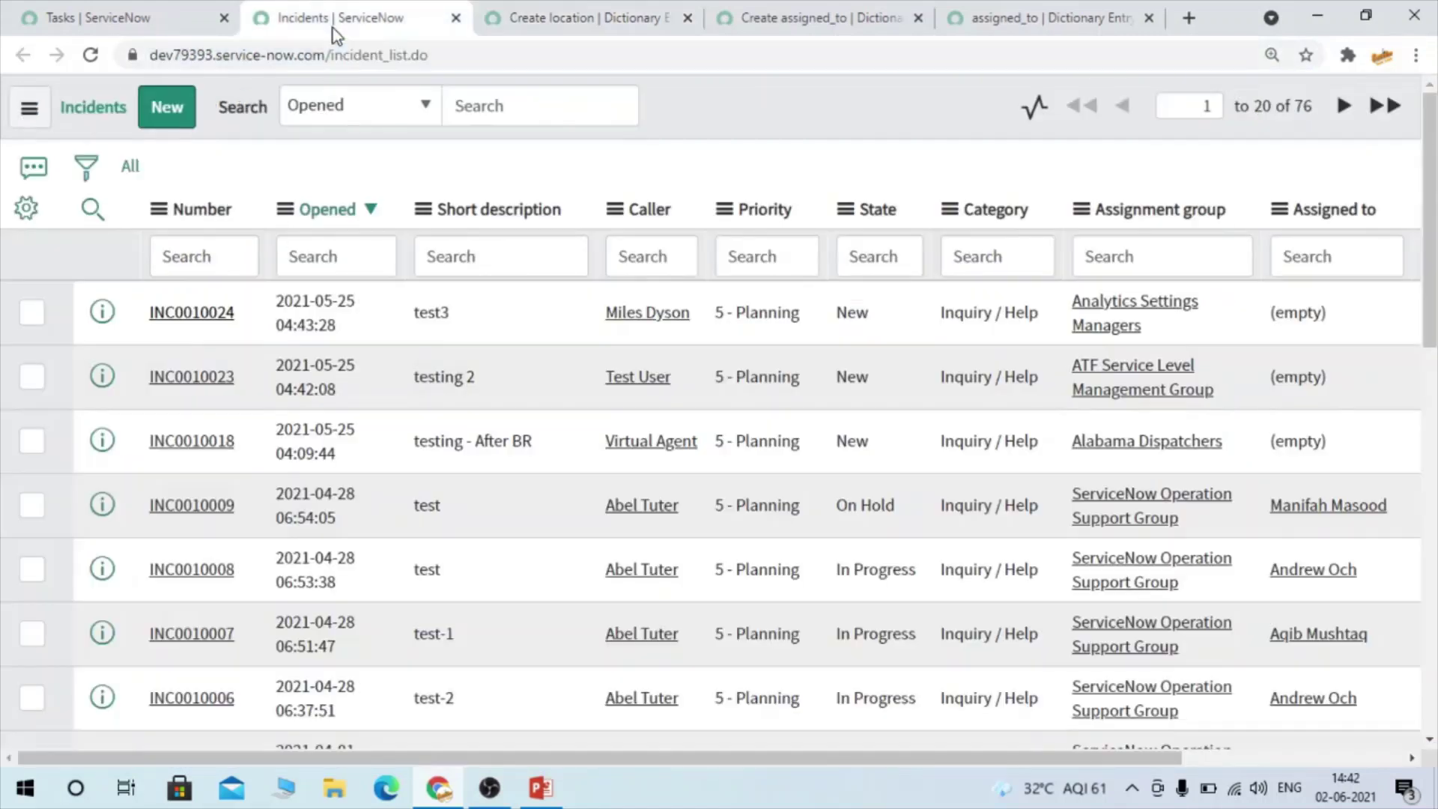
{"action": "left_click", "coordinate": [209, 325]}
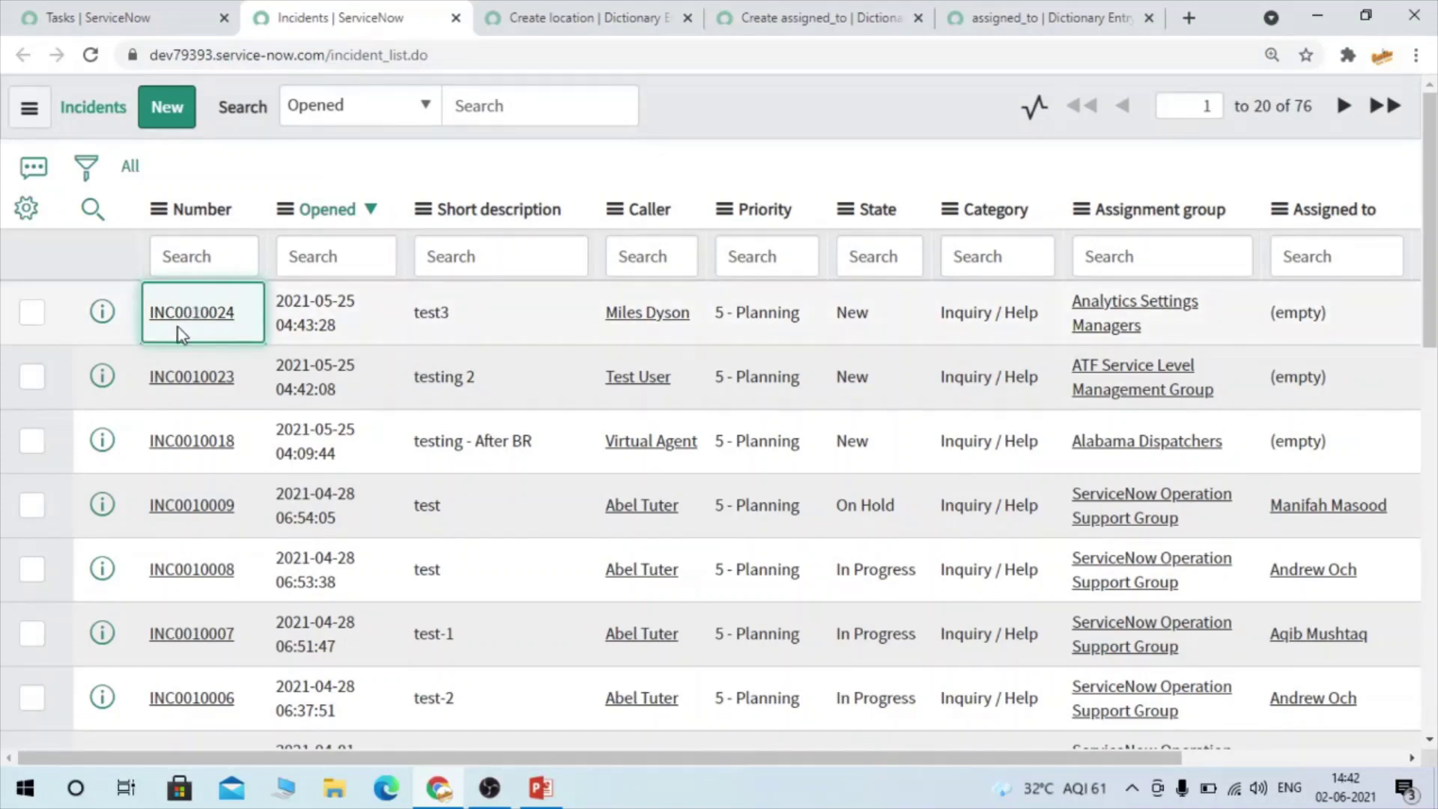
{"action": "middle_click", "coordinate": [174, 329]}
{"action": "left_click", "coordinate": [658, 24]}
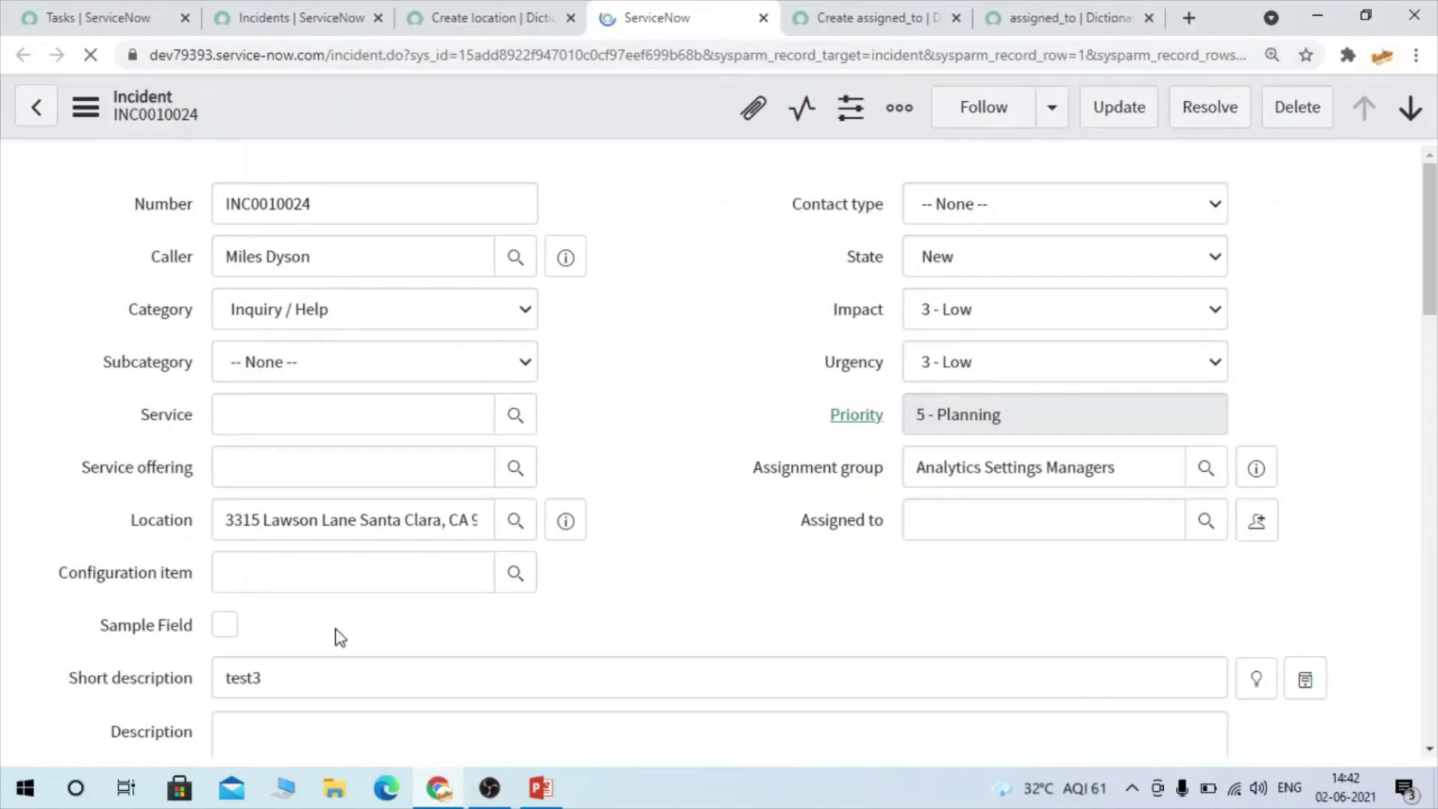
{"action": "left_click", "coordinate": [515, 516]}
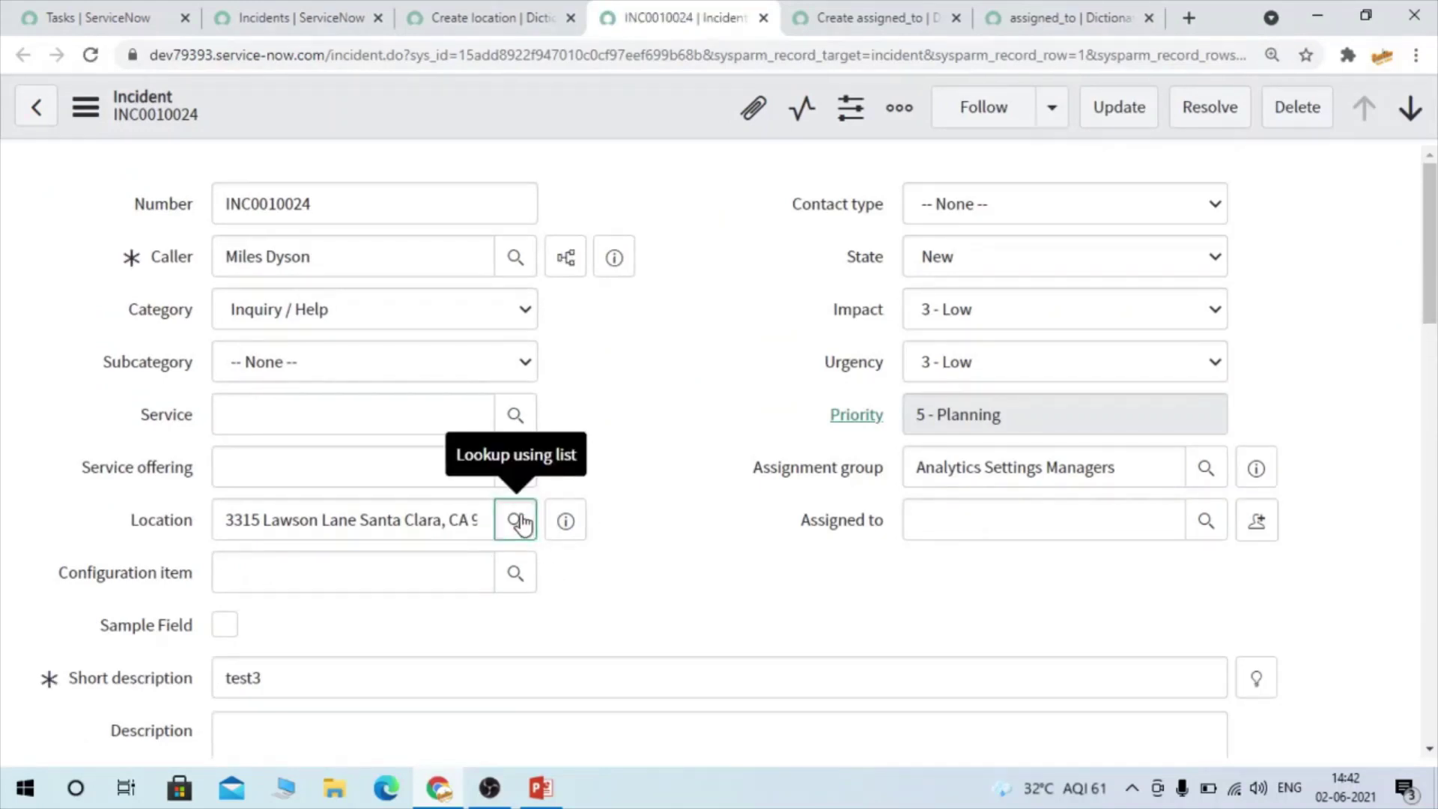
{"action": "left_click", "coordinate": [519, 519]}
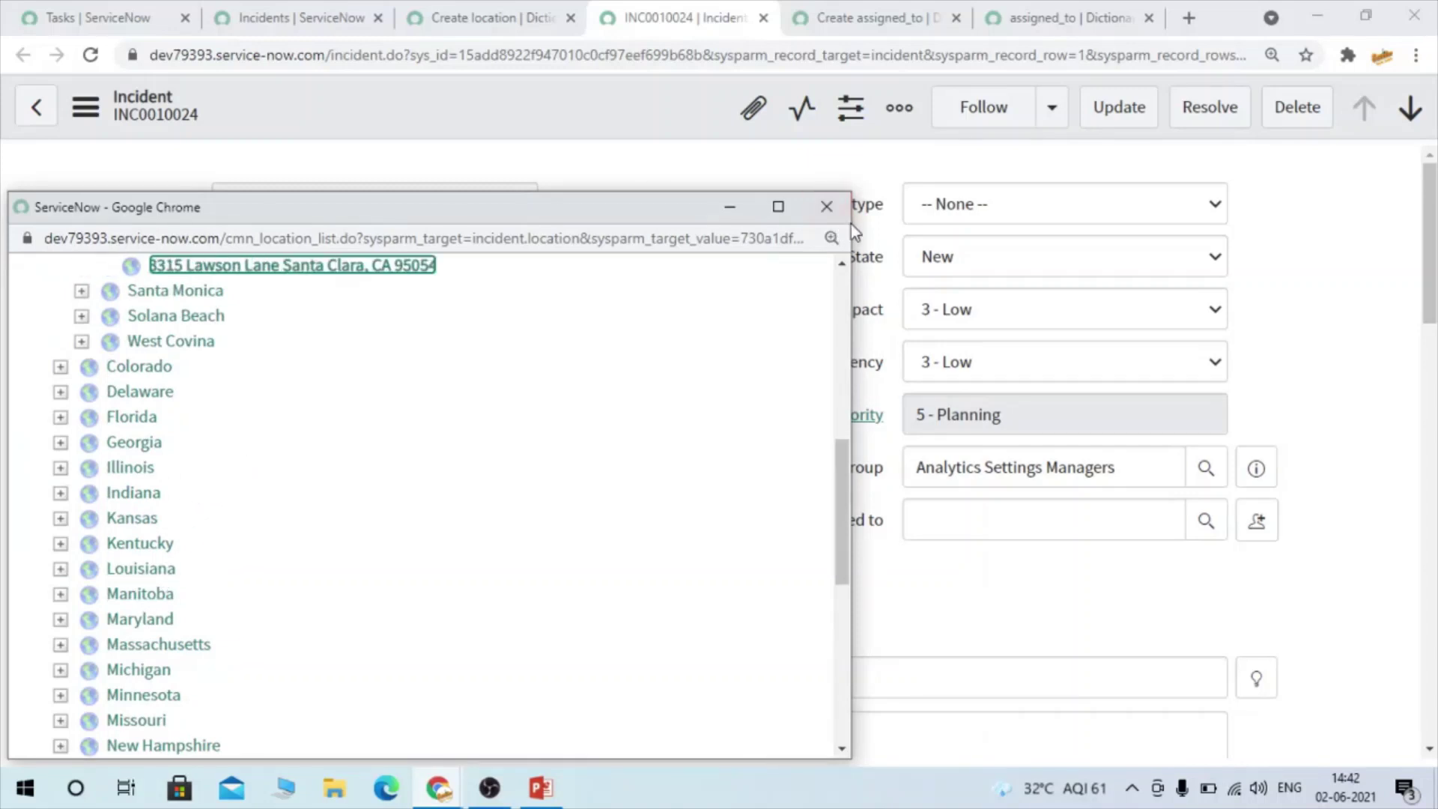
{"action": "left_click", "coordinate": [832, 208]}
{"action": "left_click", "coordinate": [847, 17]}
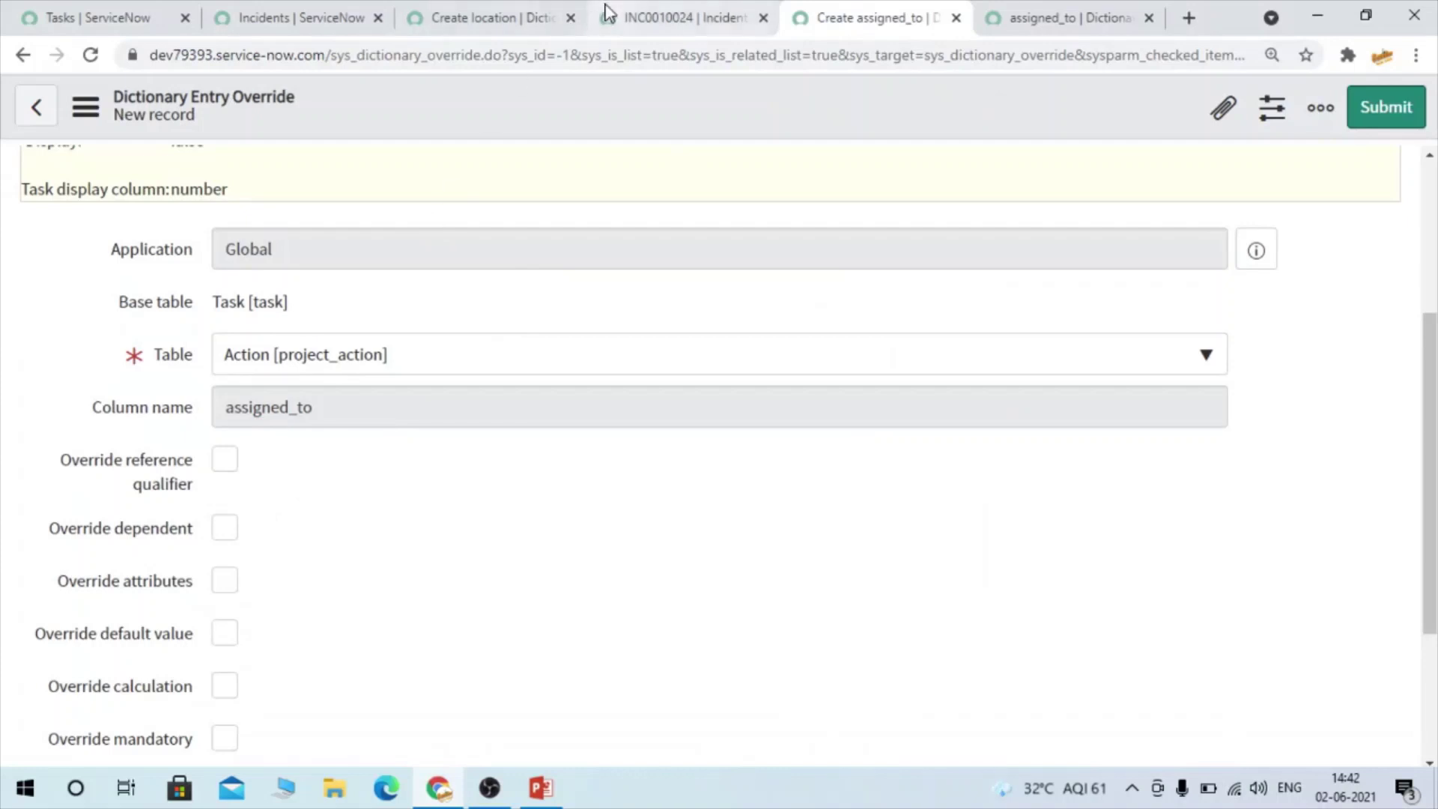
Set the location override's reference qualifier to country=india
{"action": "left_click", "coordinate": [486, 16]}
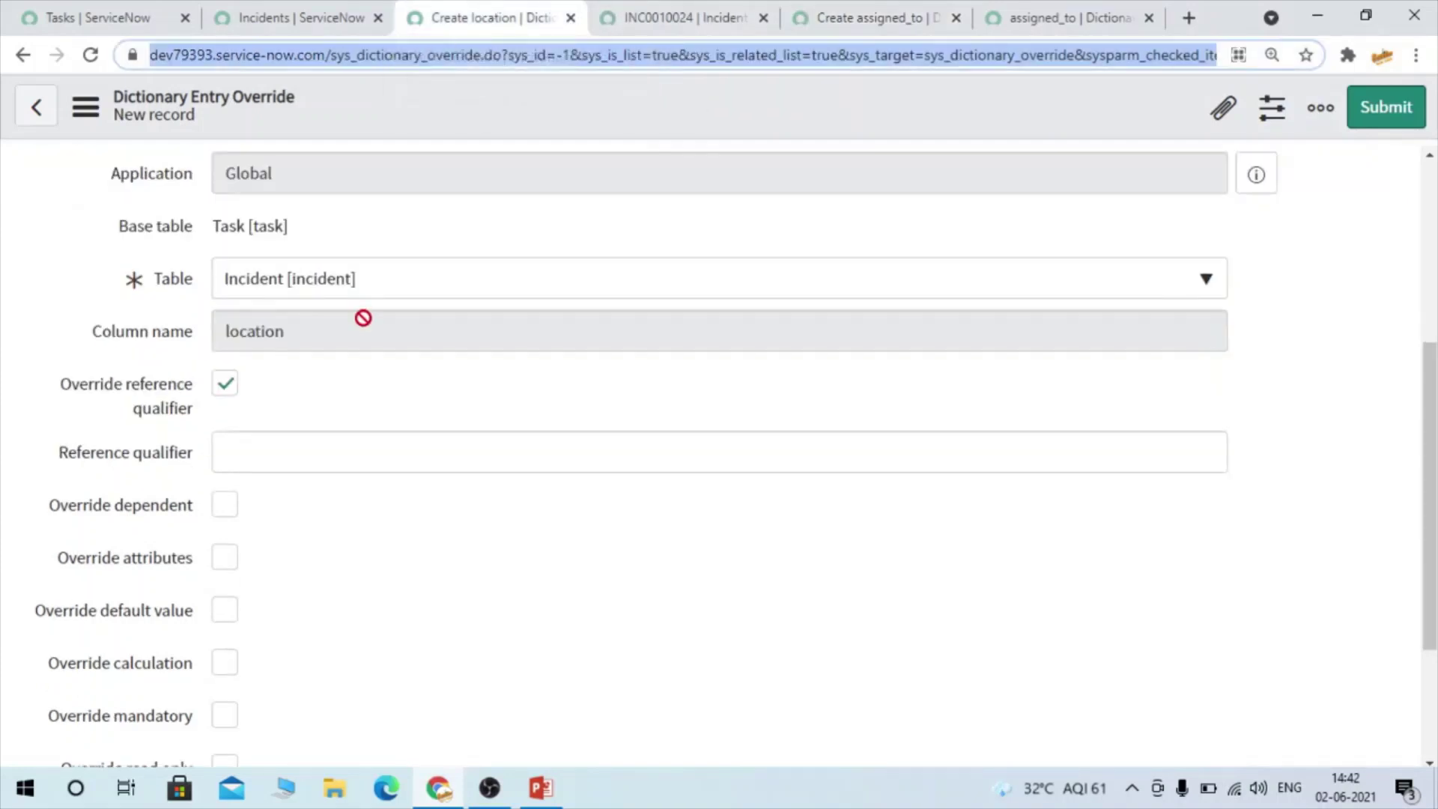
{"action": "left_click", "coordinate": [309, 449]}
{"action": "type", "text": "count"}
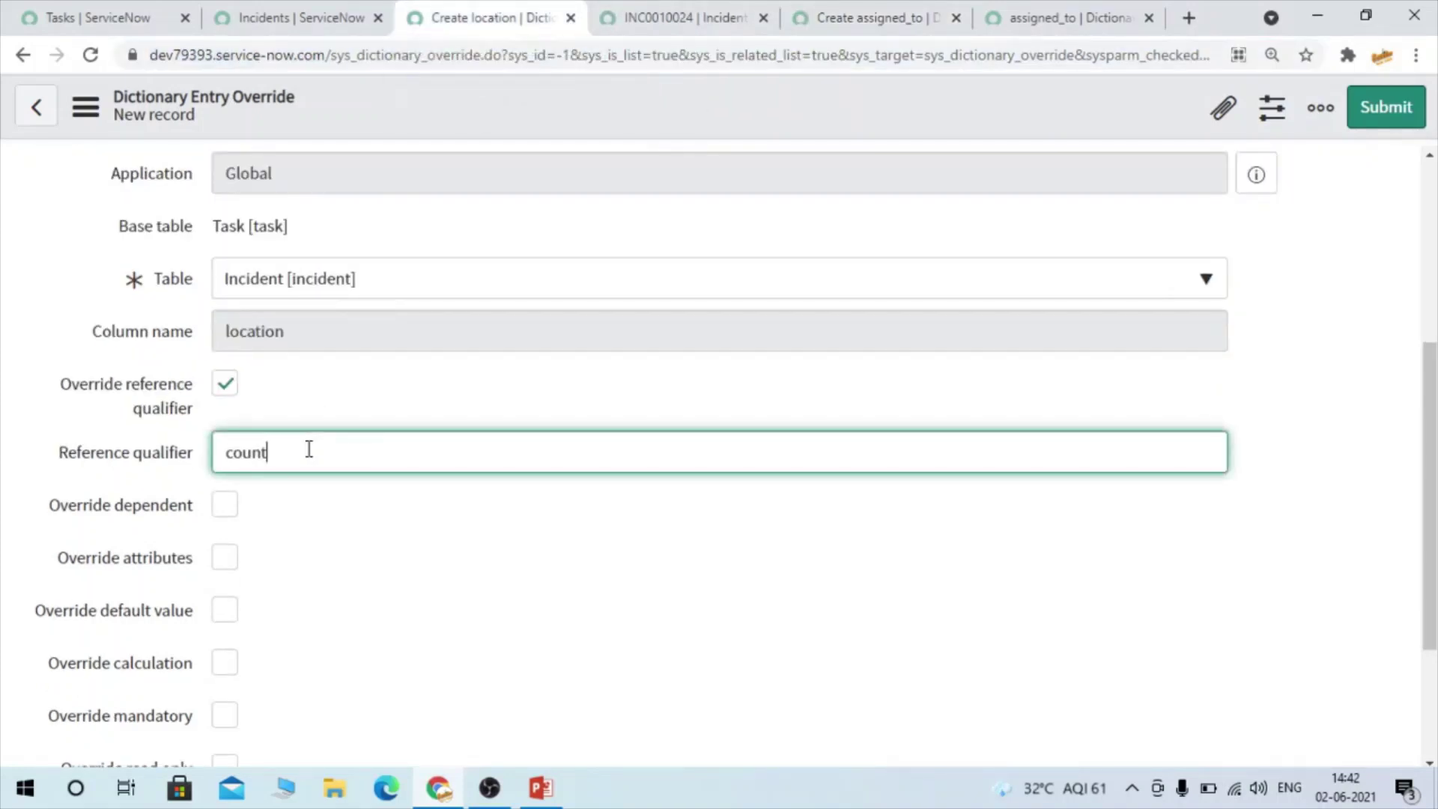
{"action": "type", "text": "ry=india"}
{"action": "left_click", "coordinate": [379, 501]}
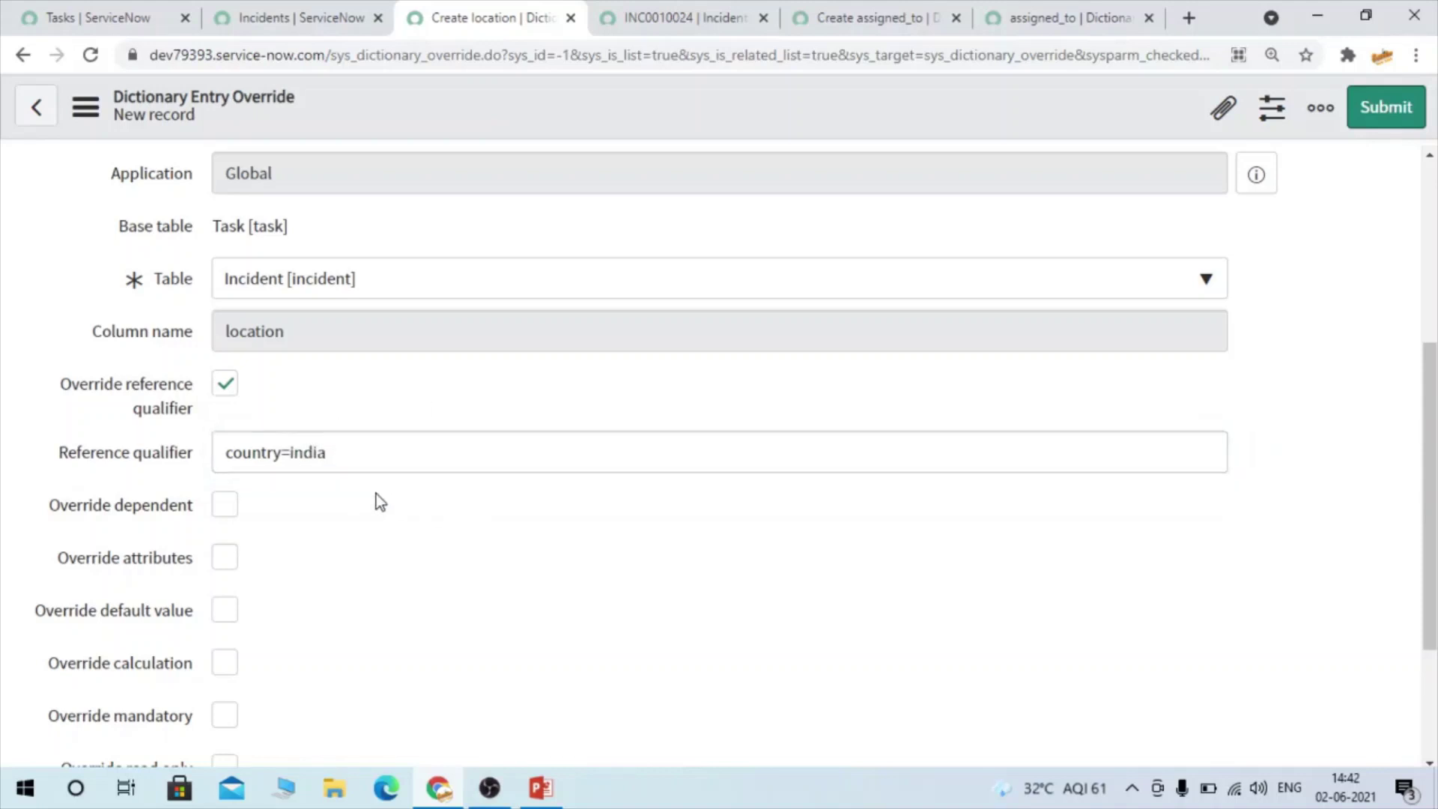
Enable Override default value and put the cursor in the empty Default value field
{"action": "scroll", "coordinate": [363, 506], "scroll_direction": "down", "scroll_amount": 3}
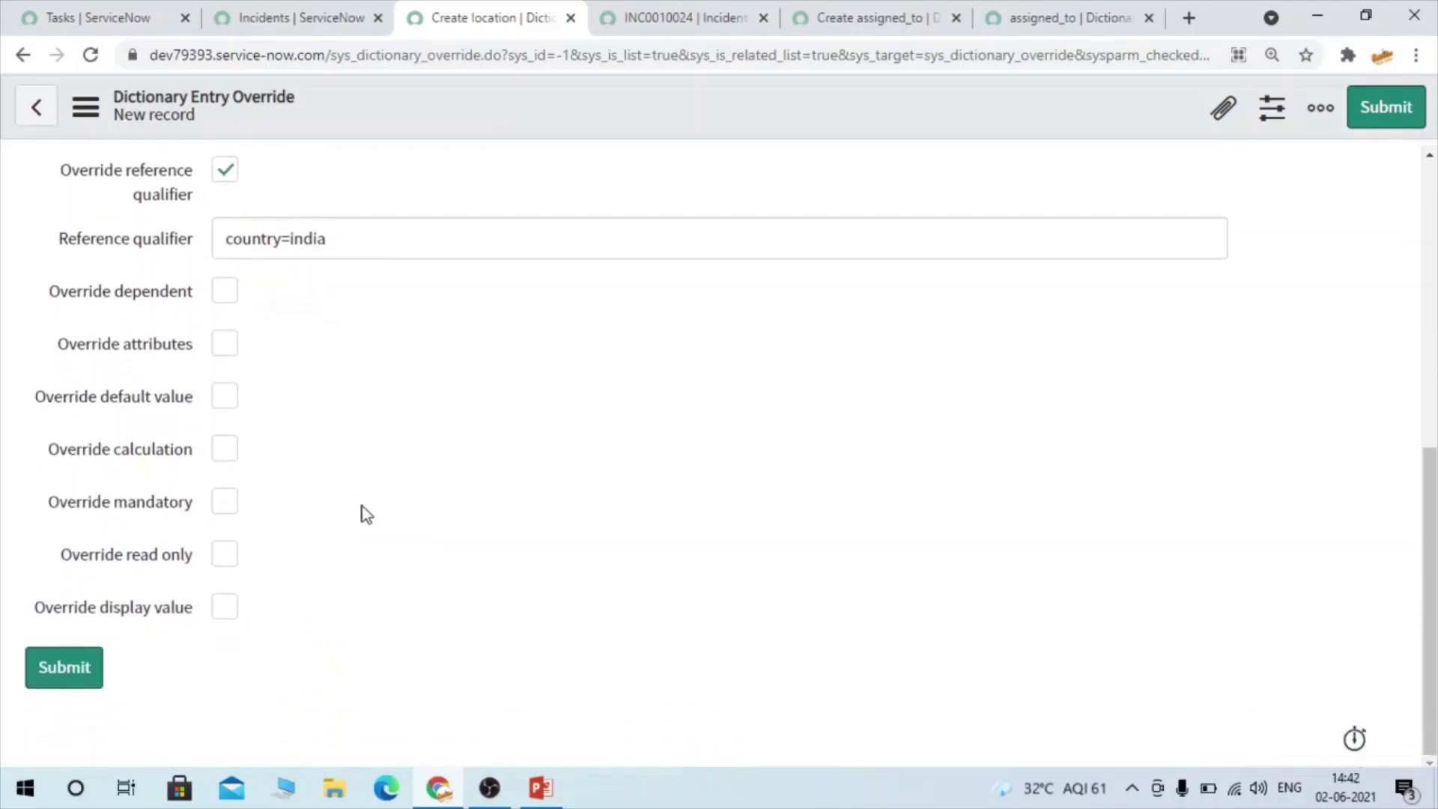
{"action": "left_click", "coordinate": [231, 394]}
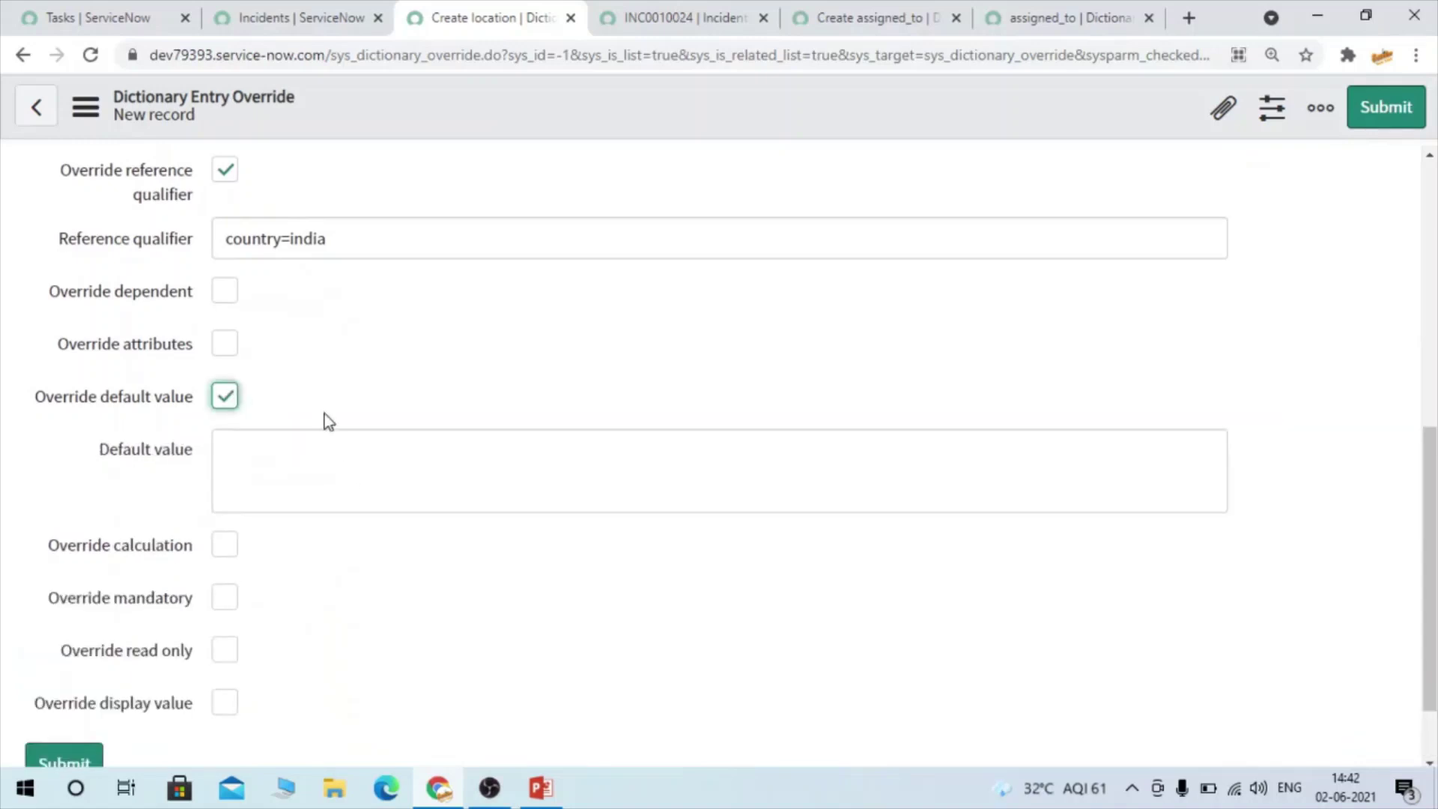
{"action": "left_click", "coordinate": [349, 478]}
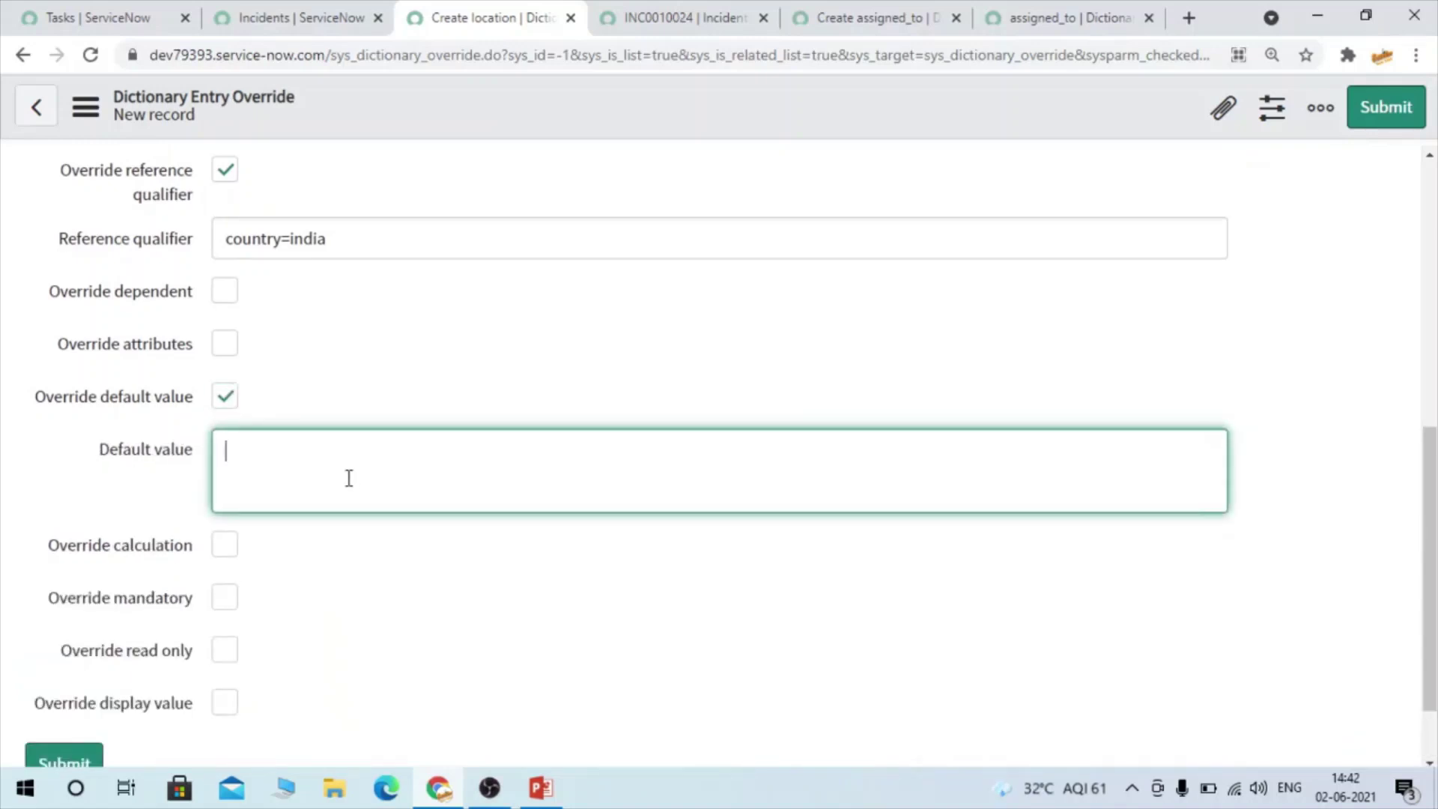
Copy INC0010024's Location address into the override's Default value
{"action": "left_click", "coordinate": [680, 18]}
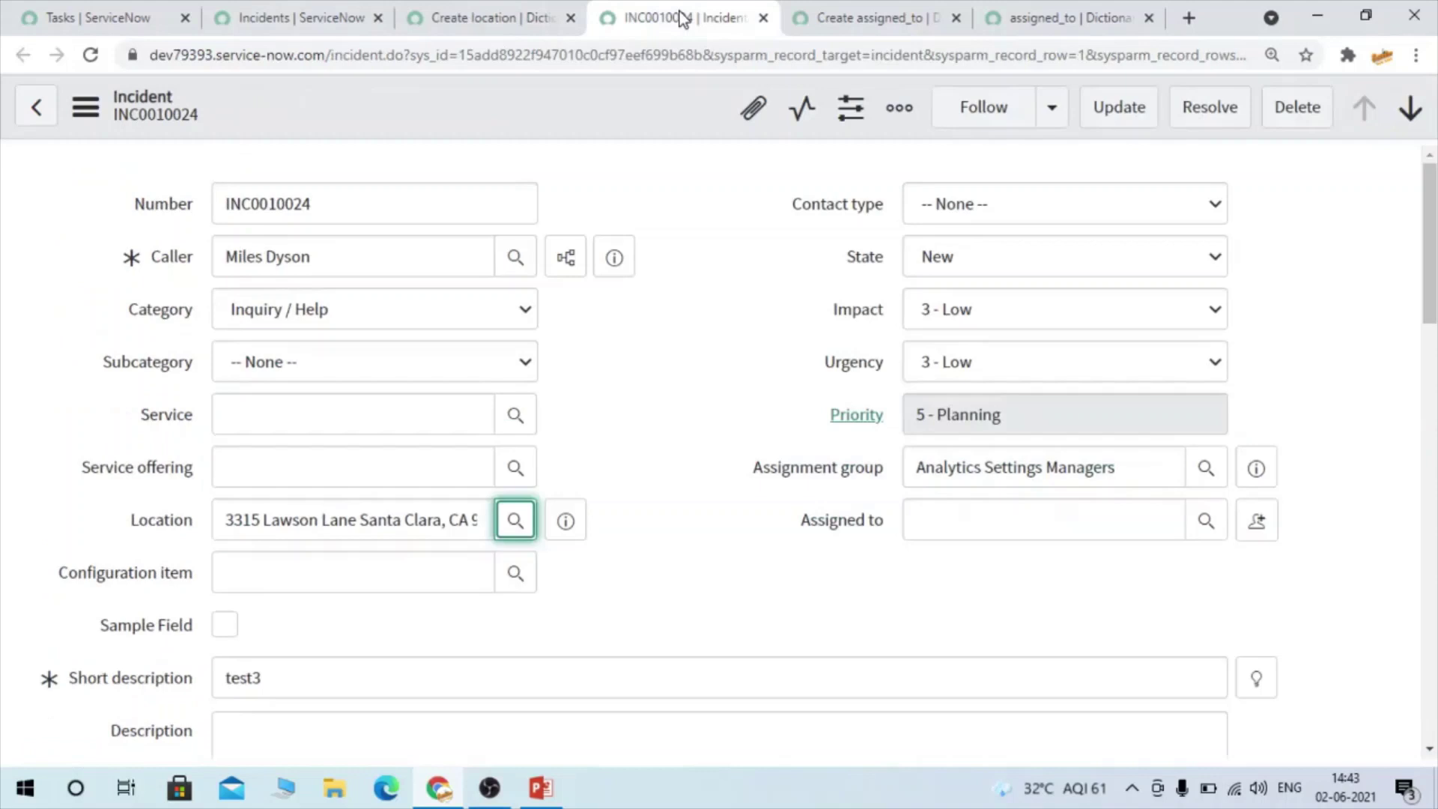
{"action": "triple_click", "coordinate": [349, 509]}
{"action": "left_click", "coordinate": [465, 15]}
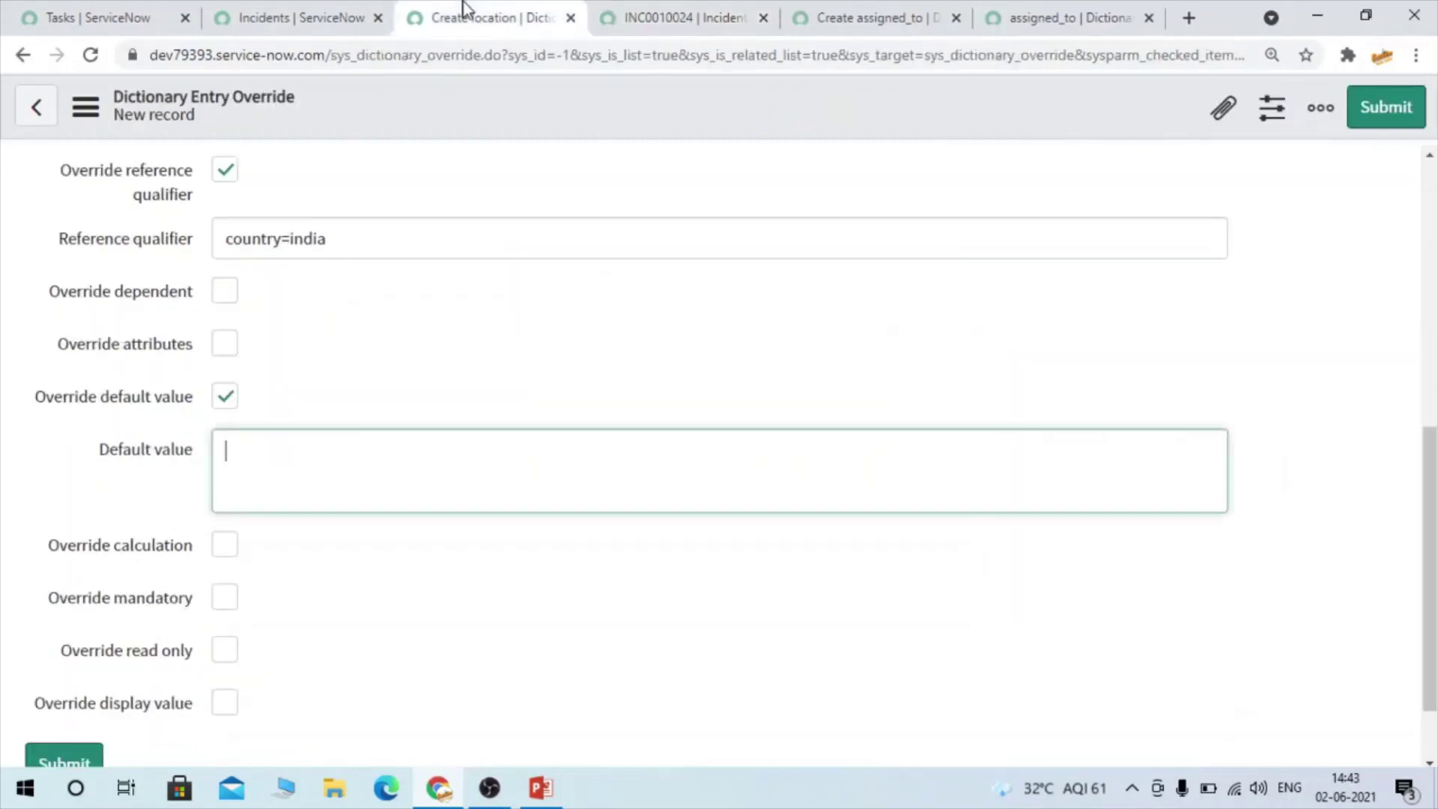
{"action": "left_click", "coordinate": [387, 464]}
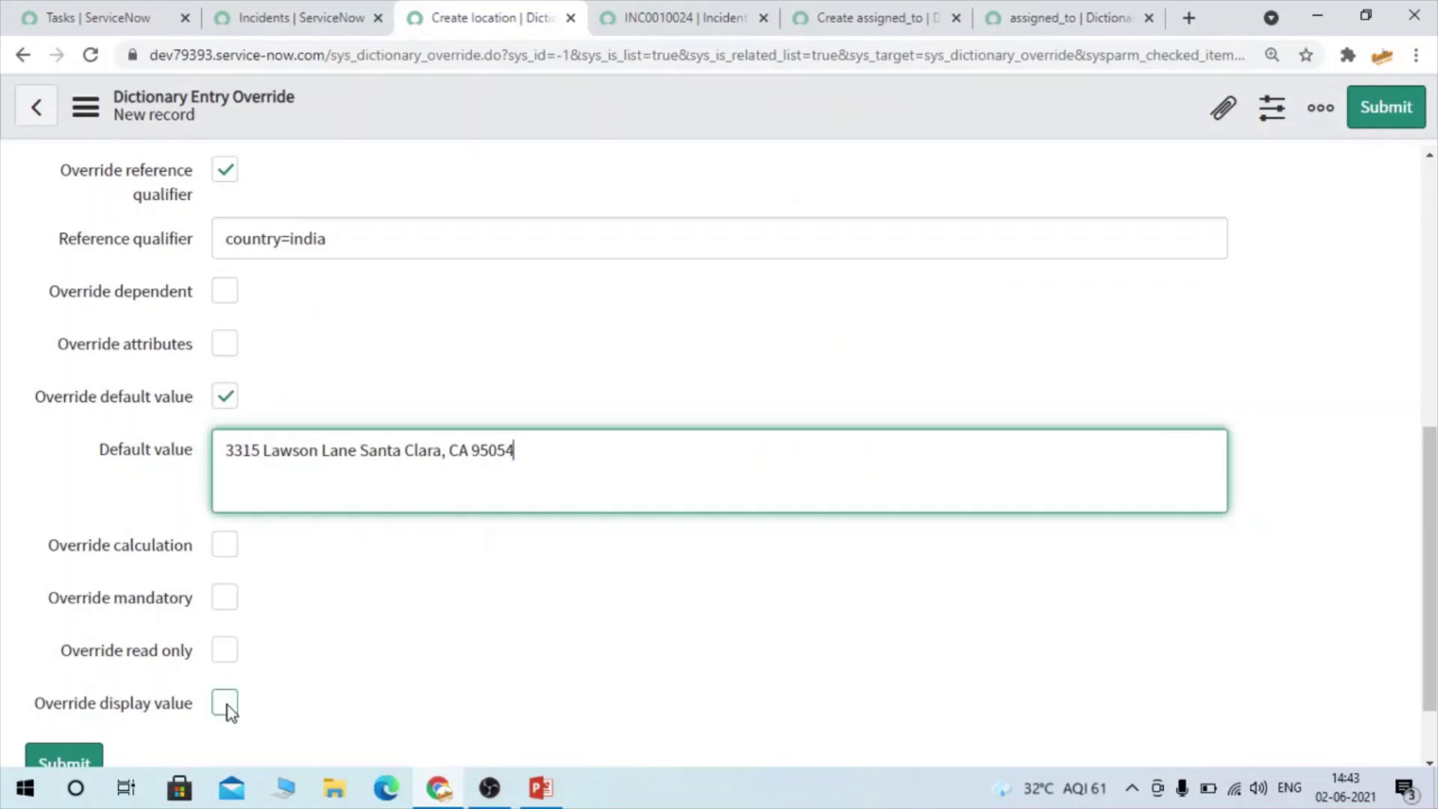
Check Override mandatory on the location override
{"action": "left_click", "coordinate": [650, 3]}
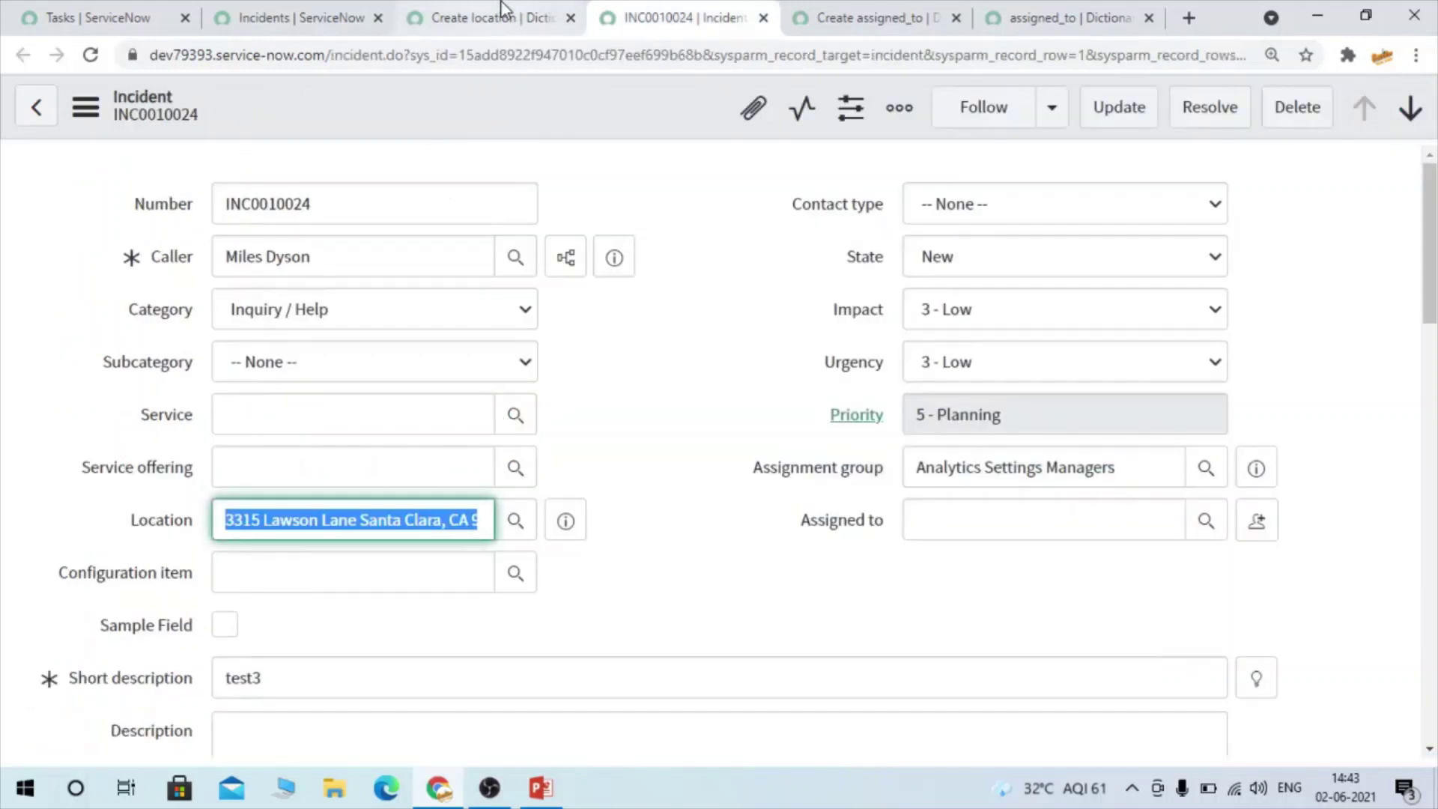
{"action": "left_click", "coordinate": [487, 18]}
{"action": "left_click", "coordinate": [229, 597]}
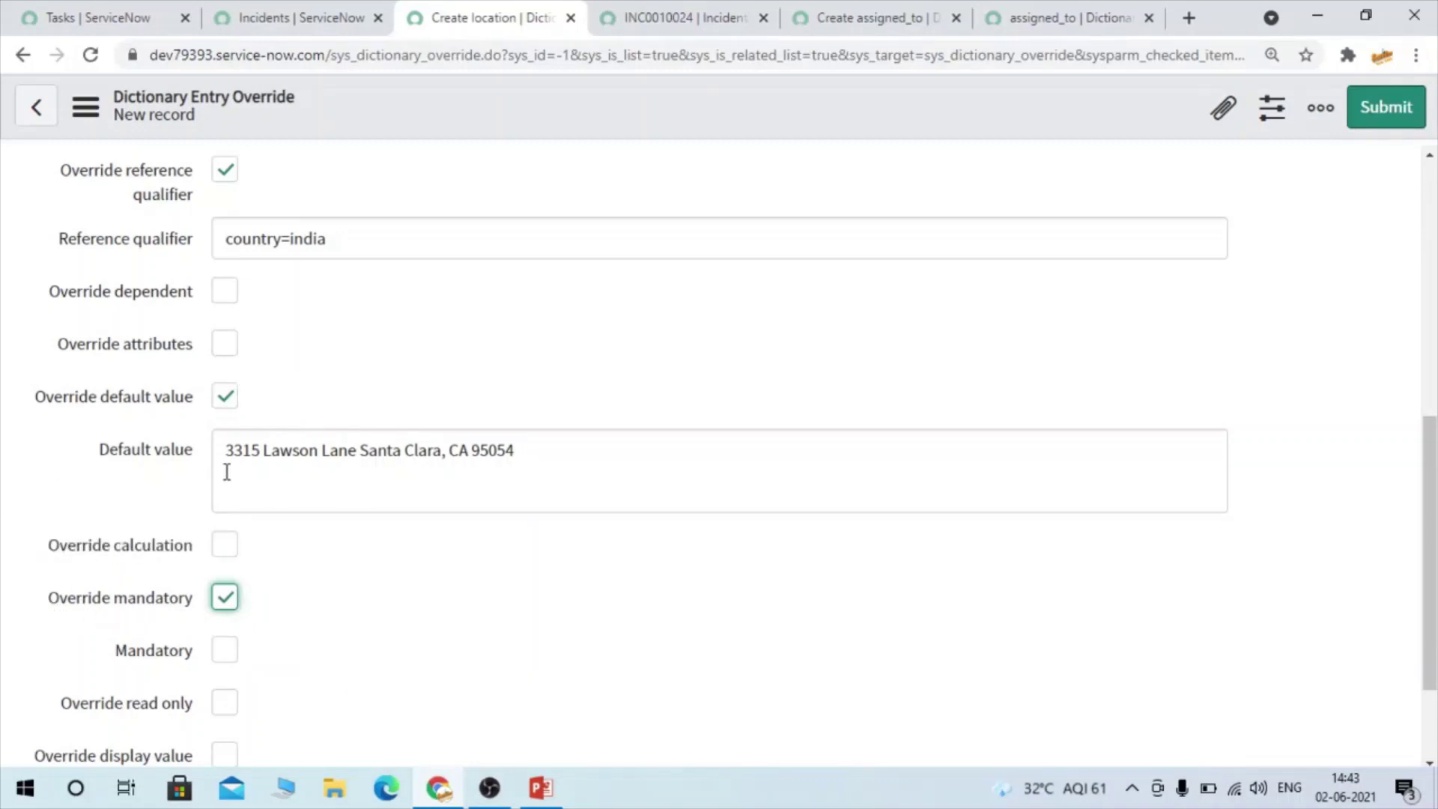
Review the default address and country=india qualifier, then save the override from the header menu
{"action": "left_click_drag", "start_coordinate": [227, 472], "coordinate": [849, 483]}
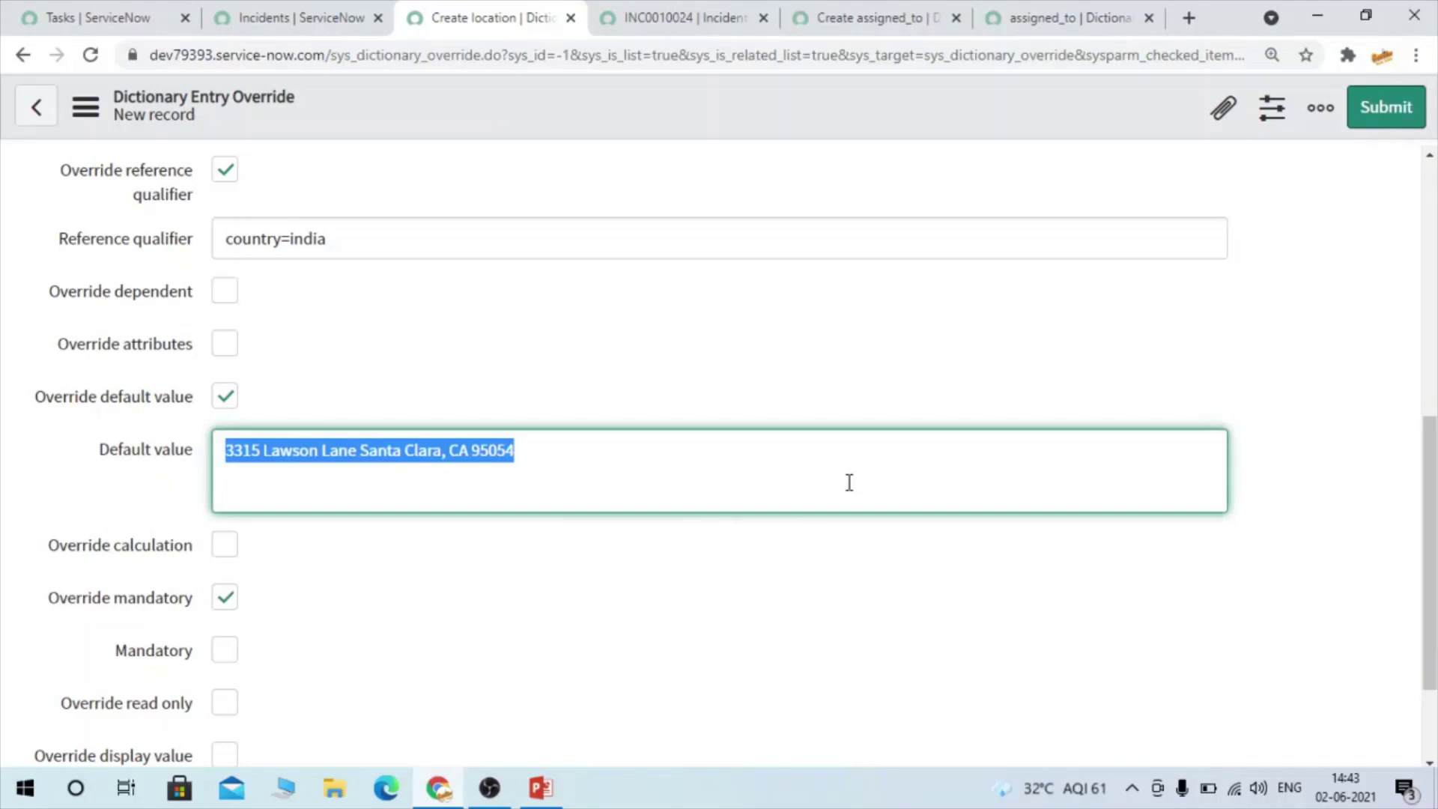
{"action": "left_click", "coordinate": [522, 432]}
{"action": "left_click", "coordinate": [324, 359]}
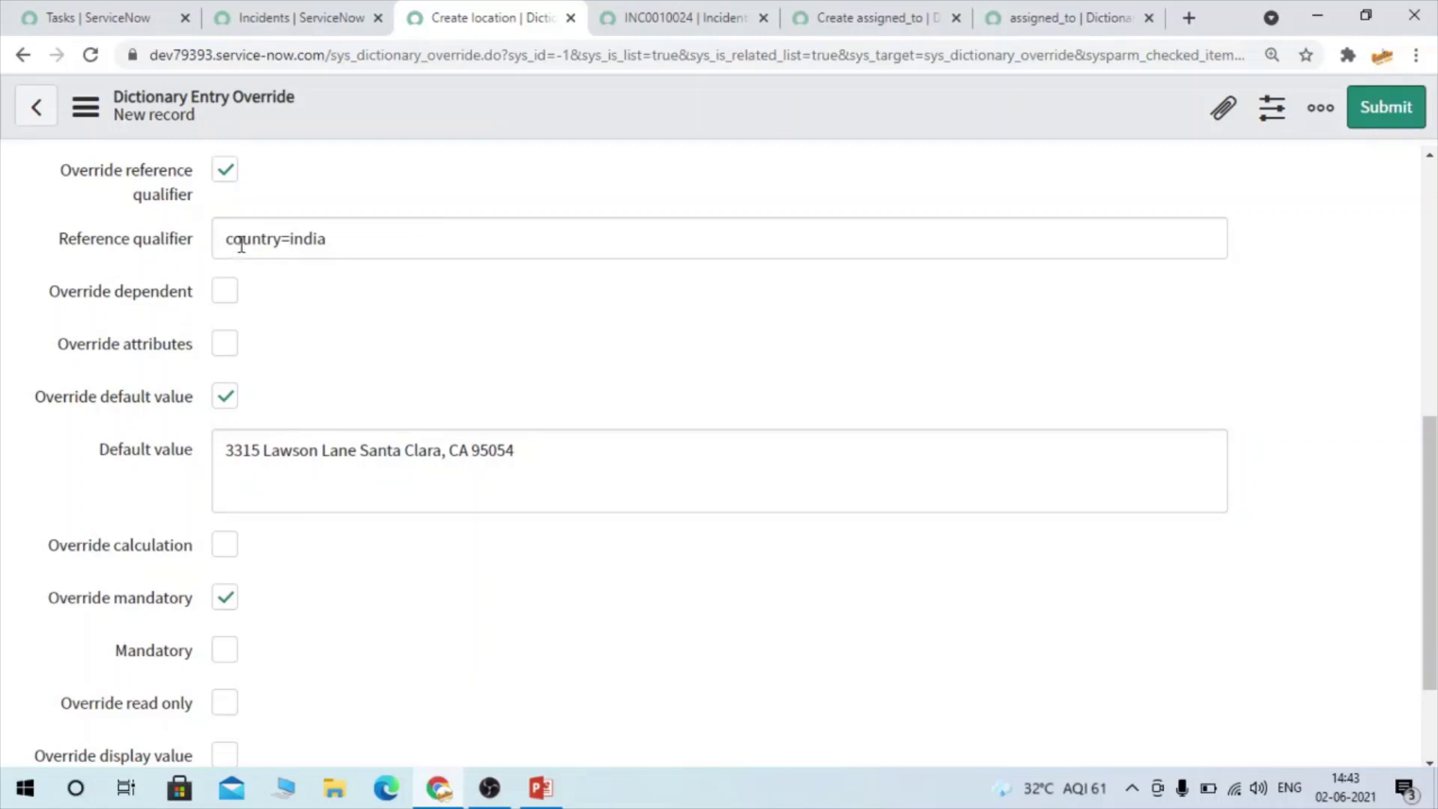
{"action": "left_click_drag", "start_coordinate": [230, 240], "coordinate": [420, 237]}
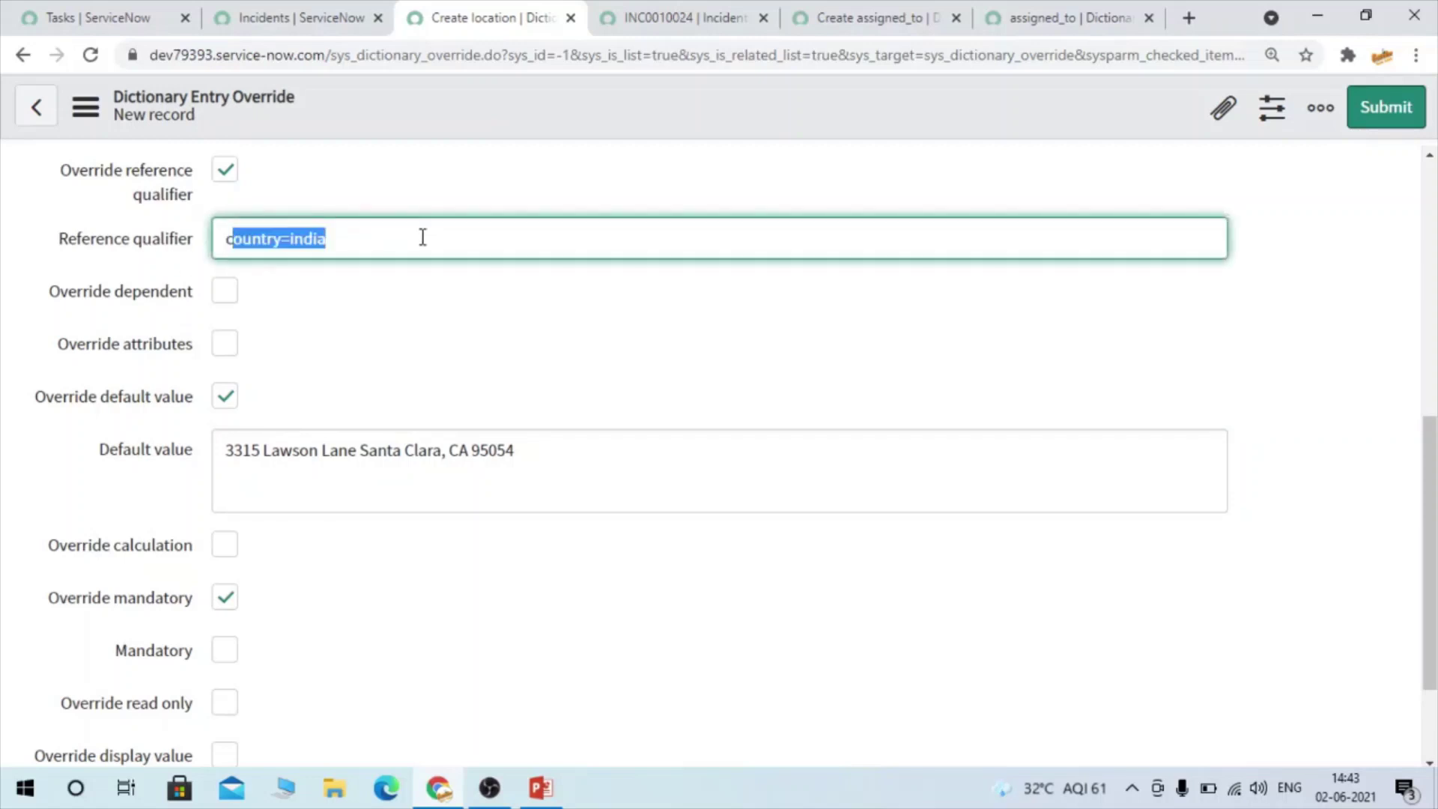
{"action": "right_click", "coordinate": [421, 117]}
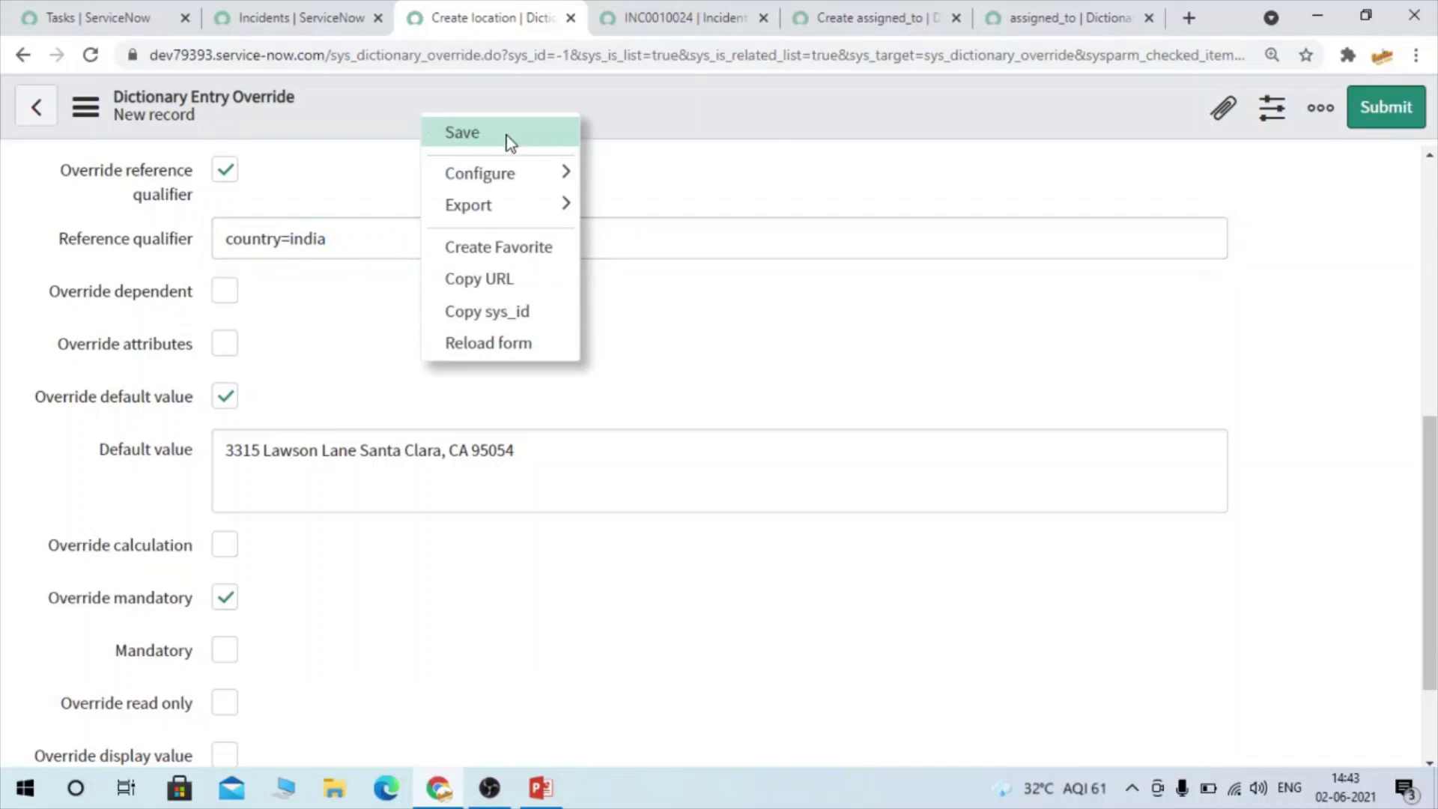
{"action": "left_click", "coordinate": [503, 140]}
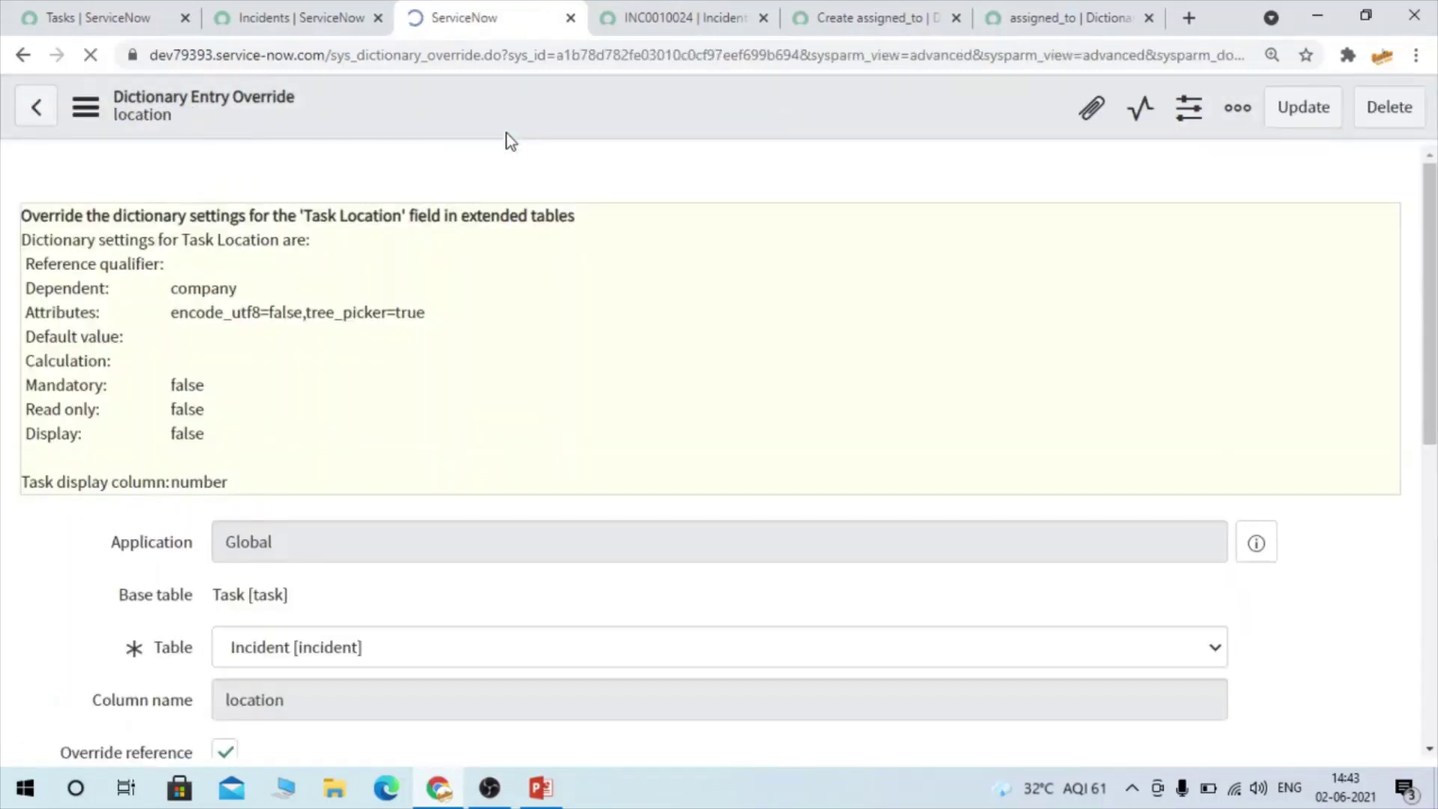
Reload incident INC0010024 and glance at the assigned_to override before returning to location
{"action": "left_click", "coordinate": [607, 21]}
{"action": "left_click", "coordinate": [89, 59]}
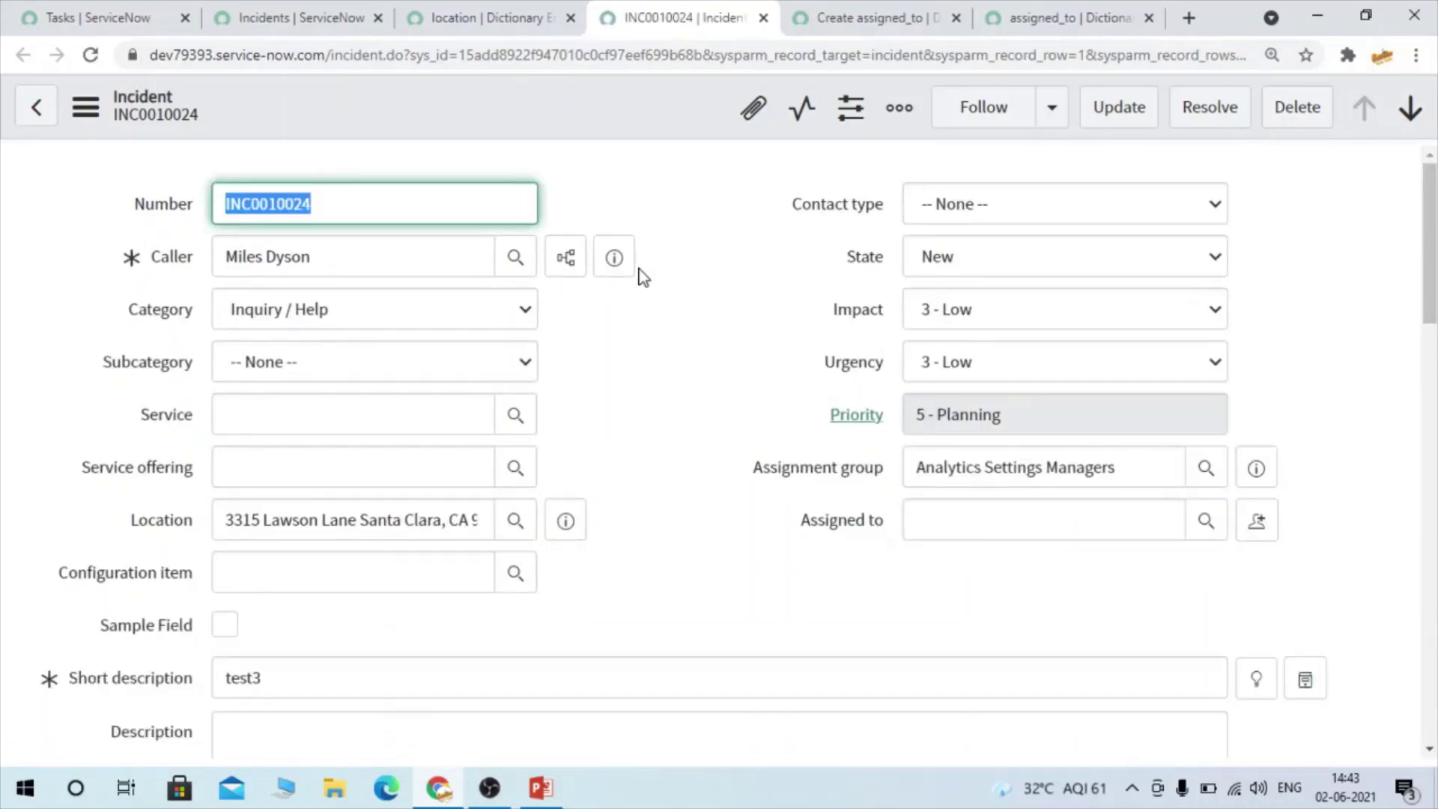
{"action": "left_click", "coordinate": [852, 15]}
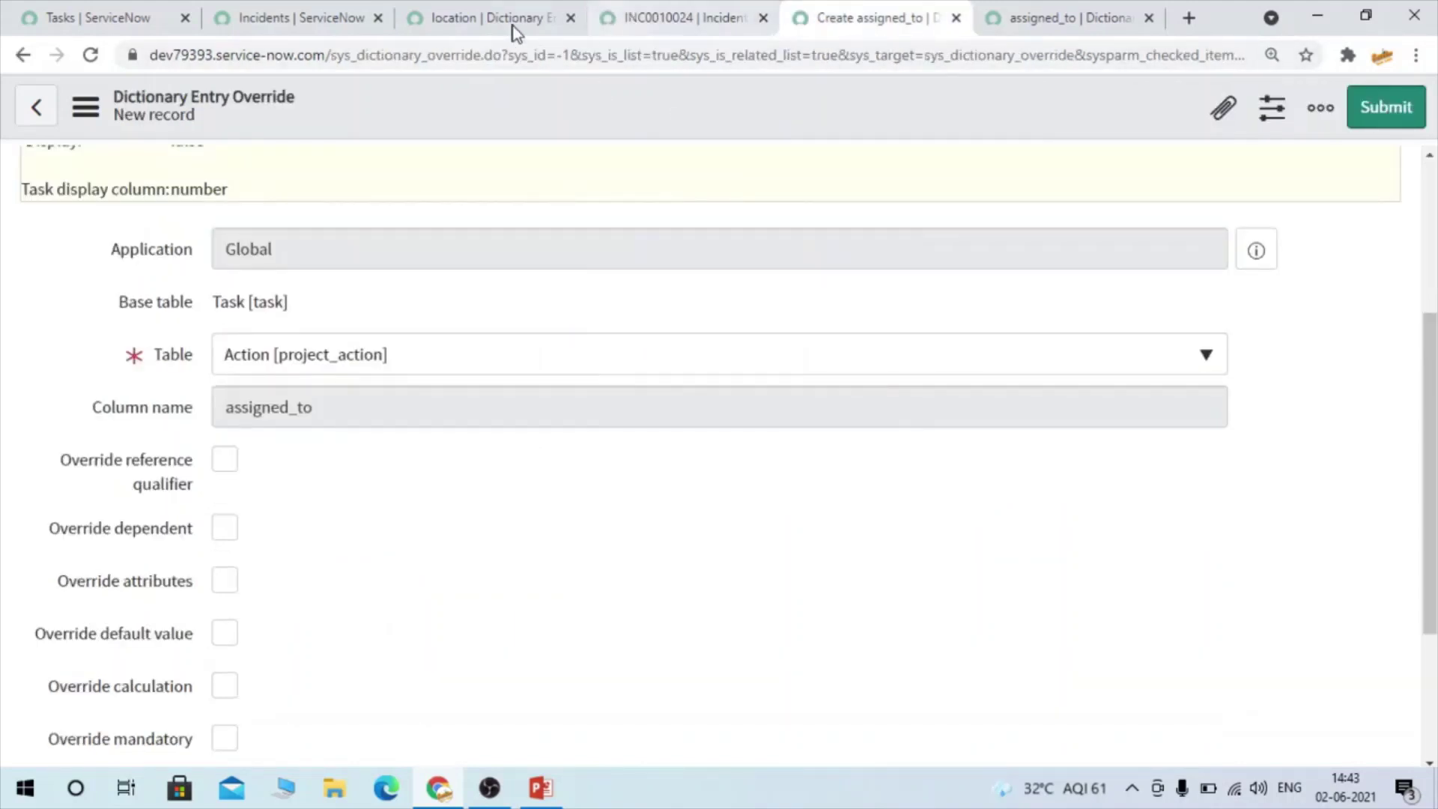
{"action": "left_click", "coordinate": [482, 20]}
Check Mandatory under Override mandatory and save the location override again
{"action": "scroll", "coordinate": [428, 313], "scroll_direction": "down", "scroll_amount": 7}
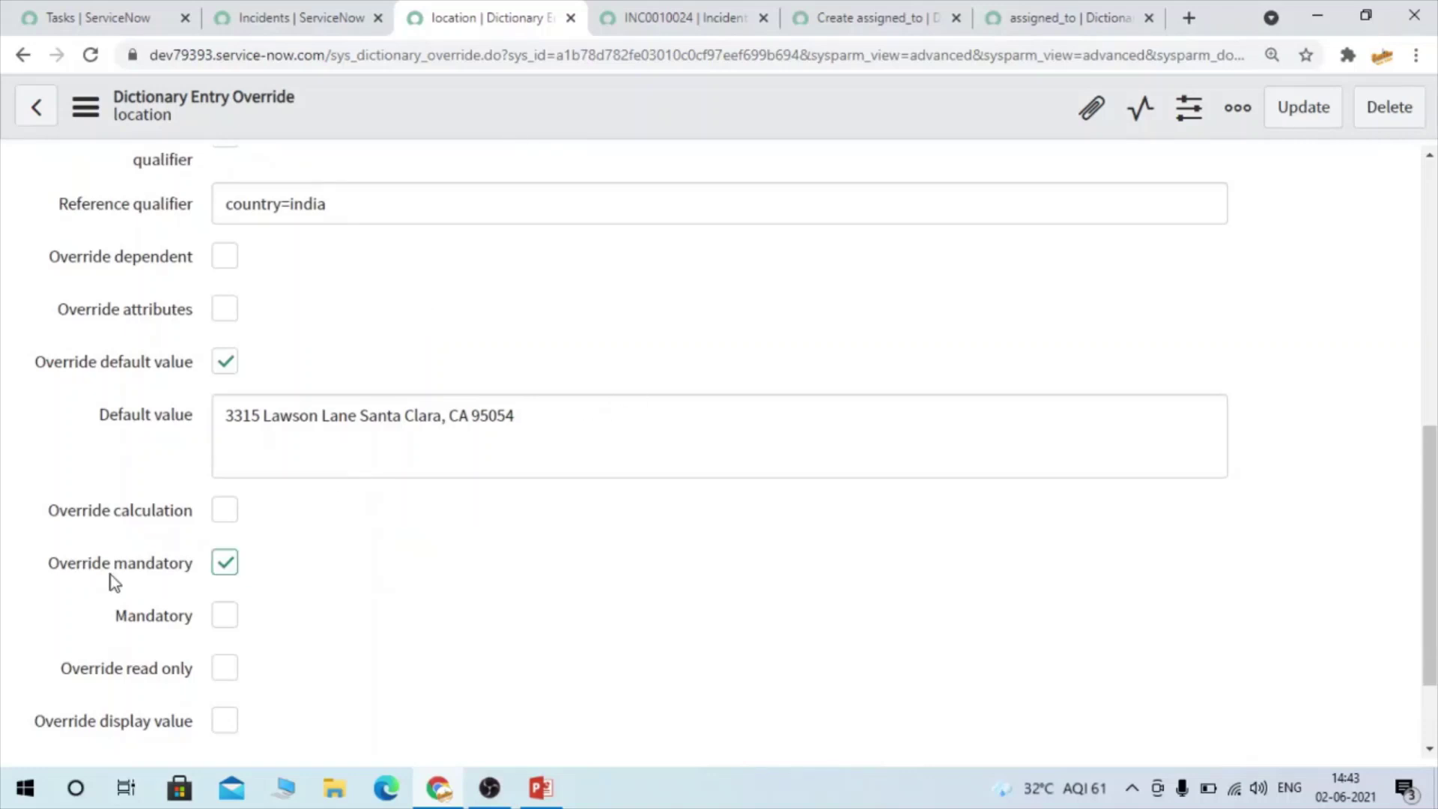
{"action": "left_click", "coordinate": [226, 565]}
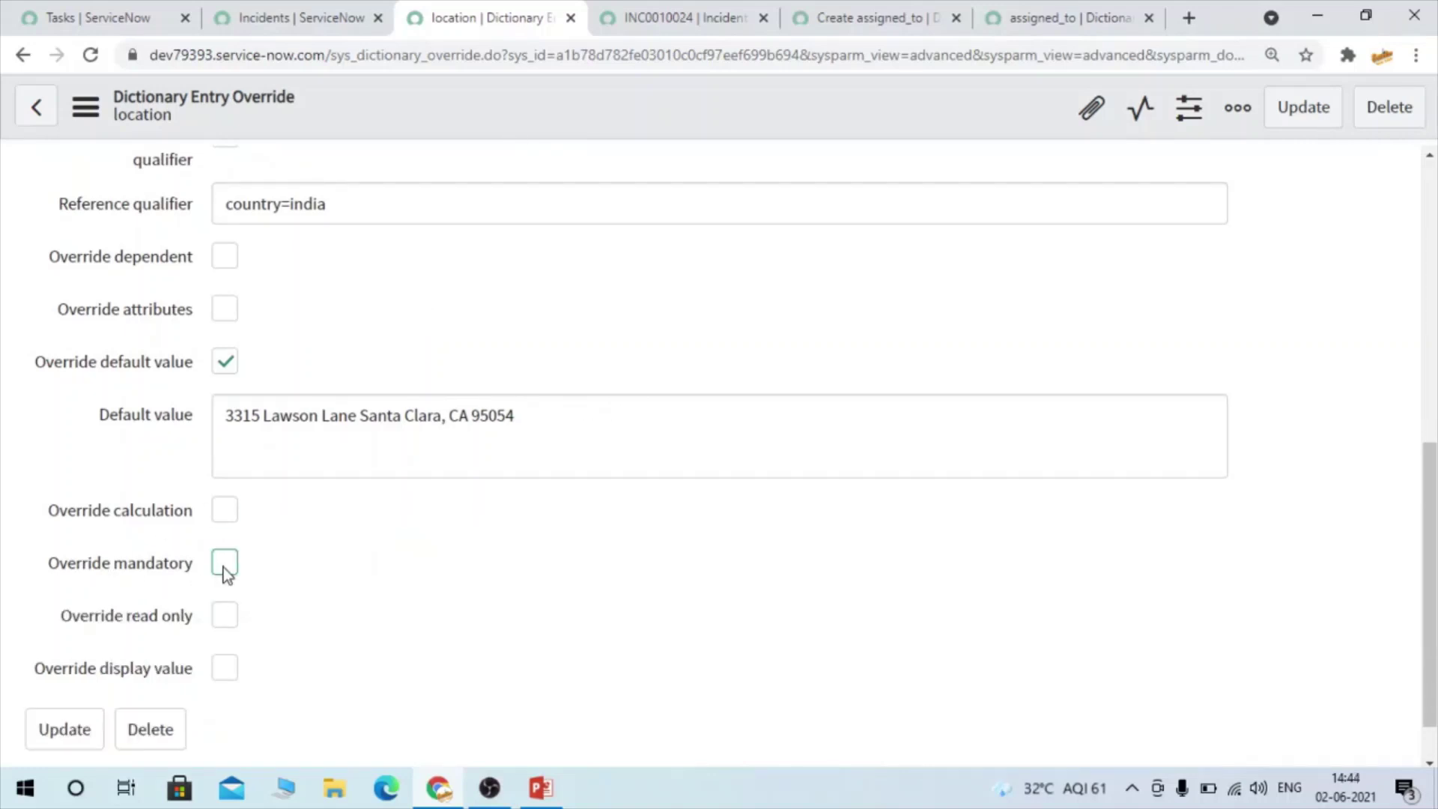
{"action": "left_click", "coordinate": [224, 566]}
{"action": "left_click", "coordinate": [229, 614]}
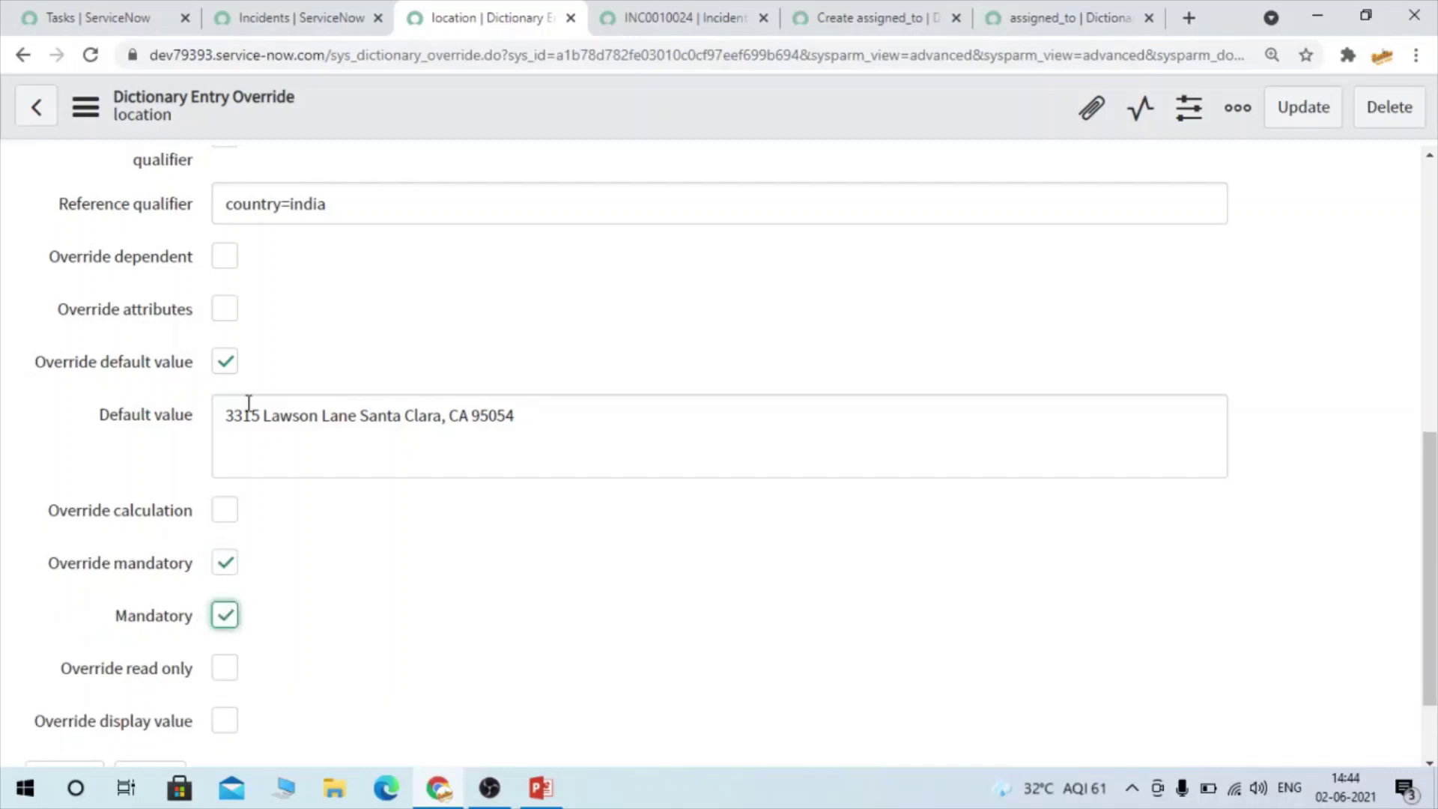
{"action": "right_click", "coordinate": [509, 119]}
{"action": "left_click", "coordinate": [590, 133]}
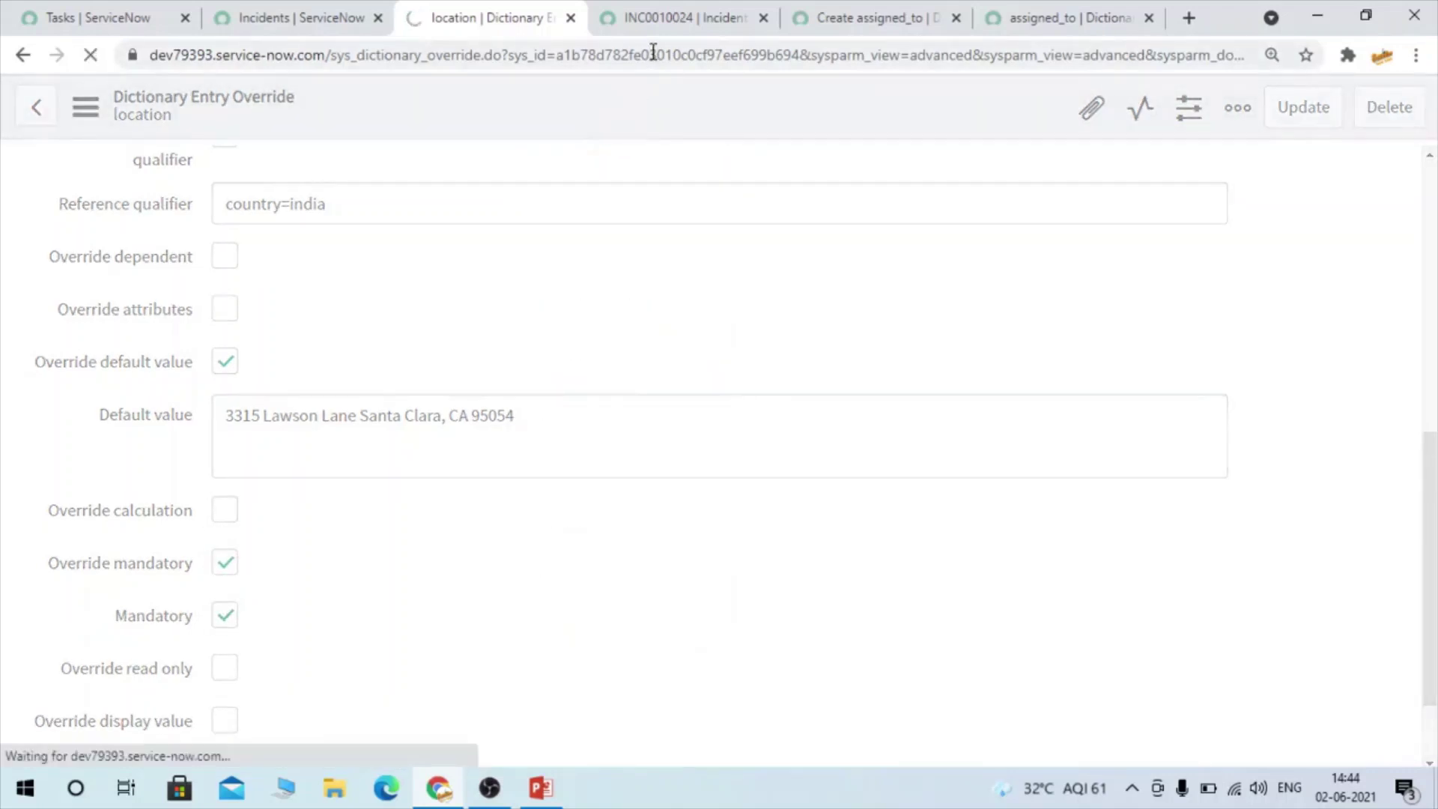
{"action": "left_click", "coordinate": [662, 28]}
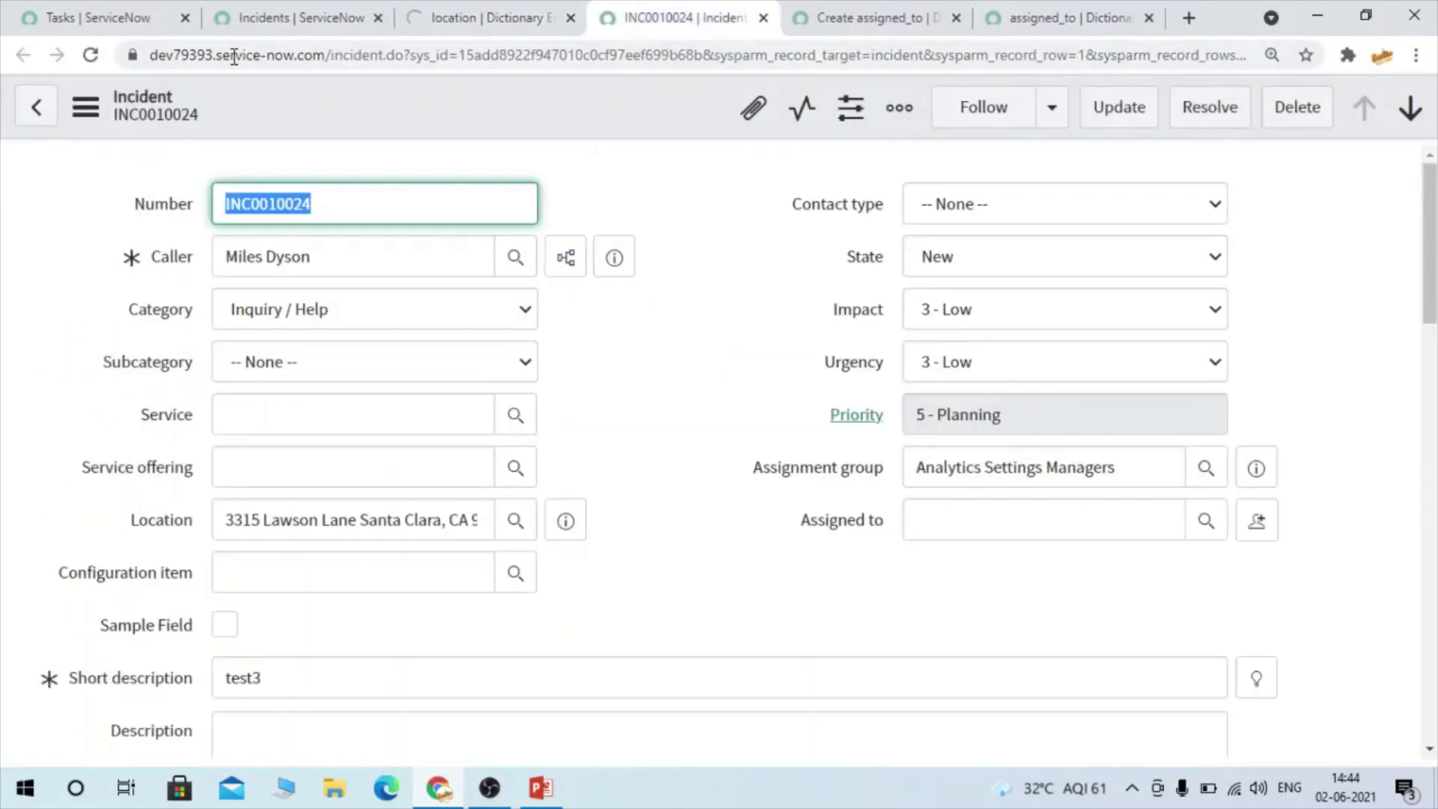
Reload INC0010024 and confirm Location is required with a lookup limited to Indian locations
{"action": "left_click", "coordinate": [90, 55]}
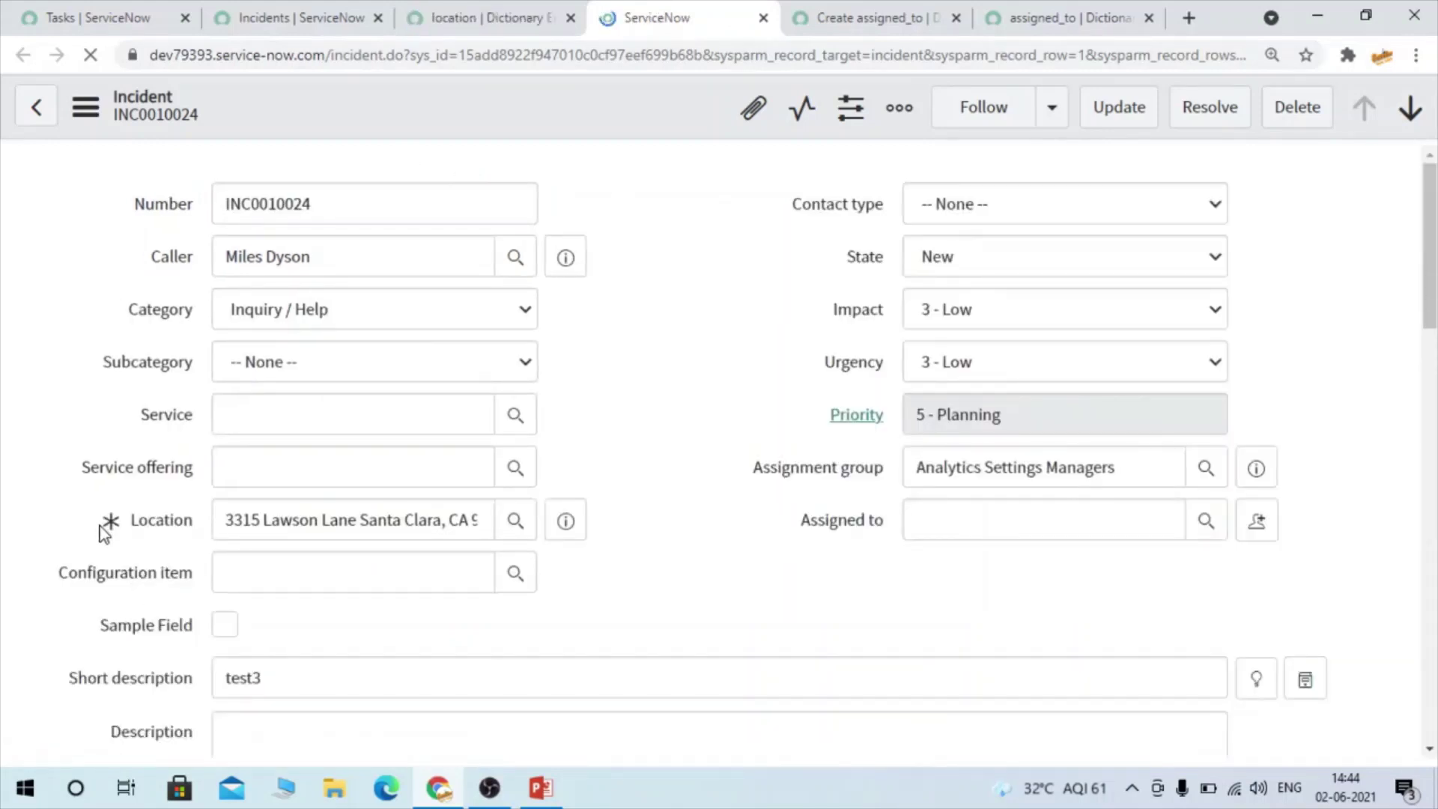
{"action": "triple_click", "coordinate": [225, 520]}
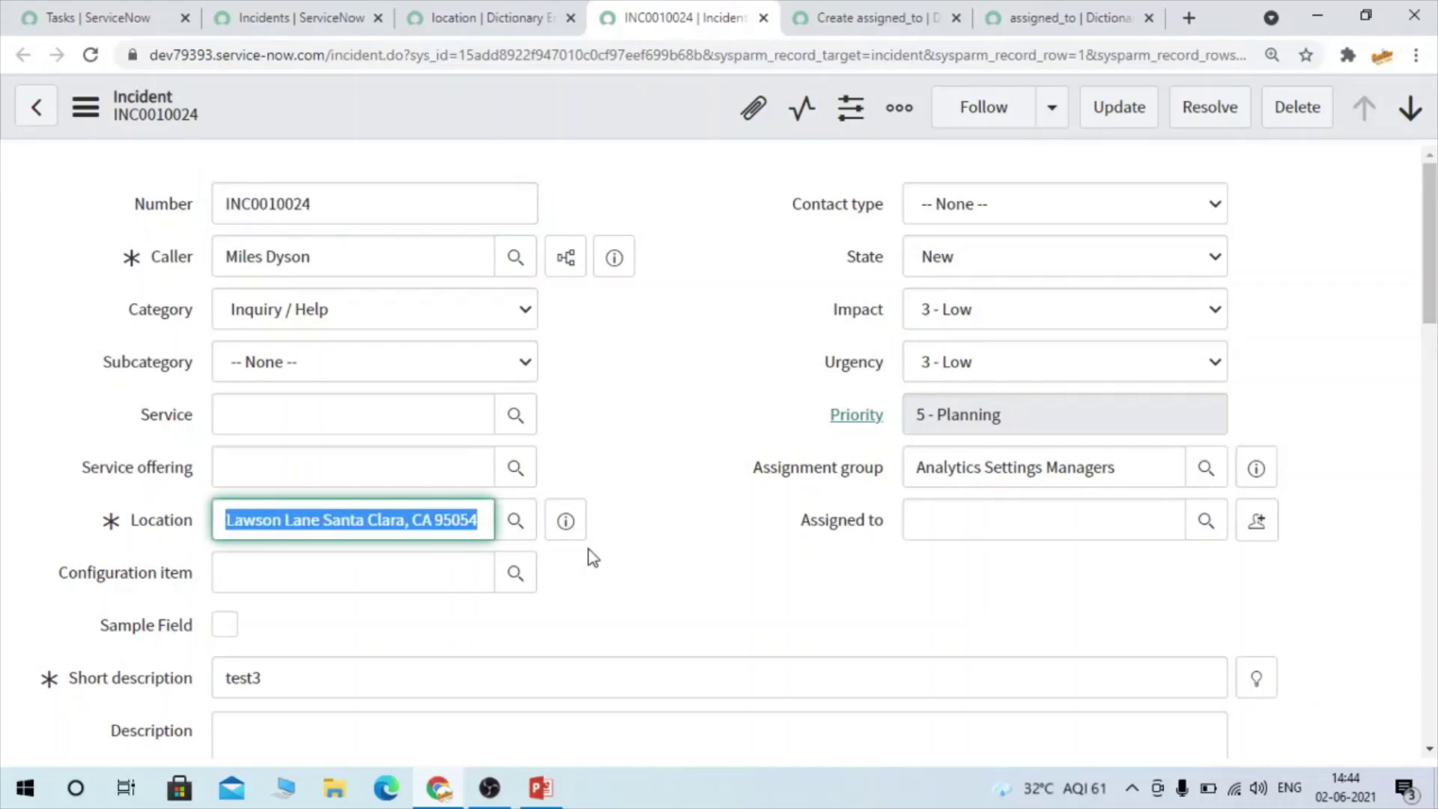
{"action": "left_click", "coordinate": [518, 519]}
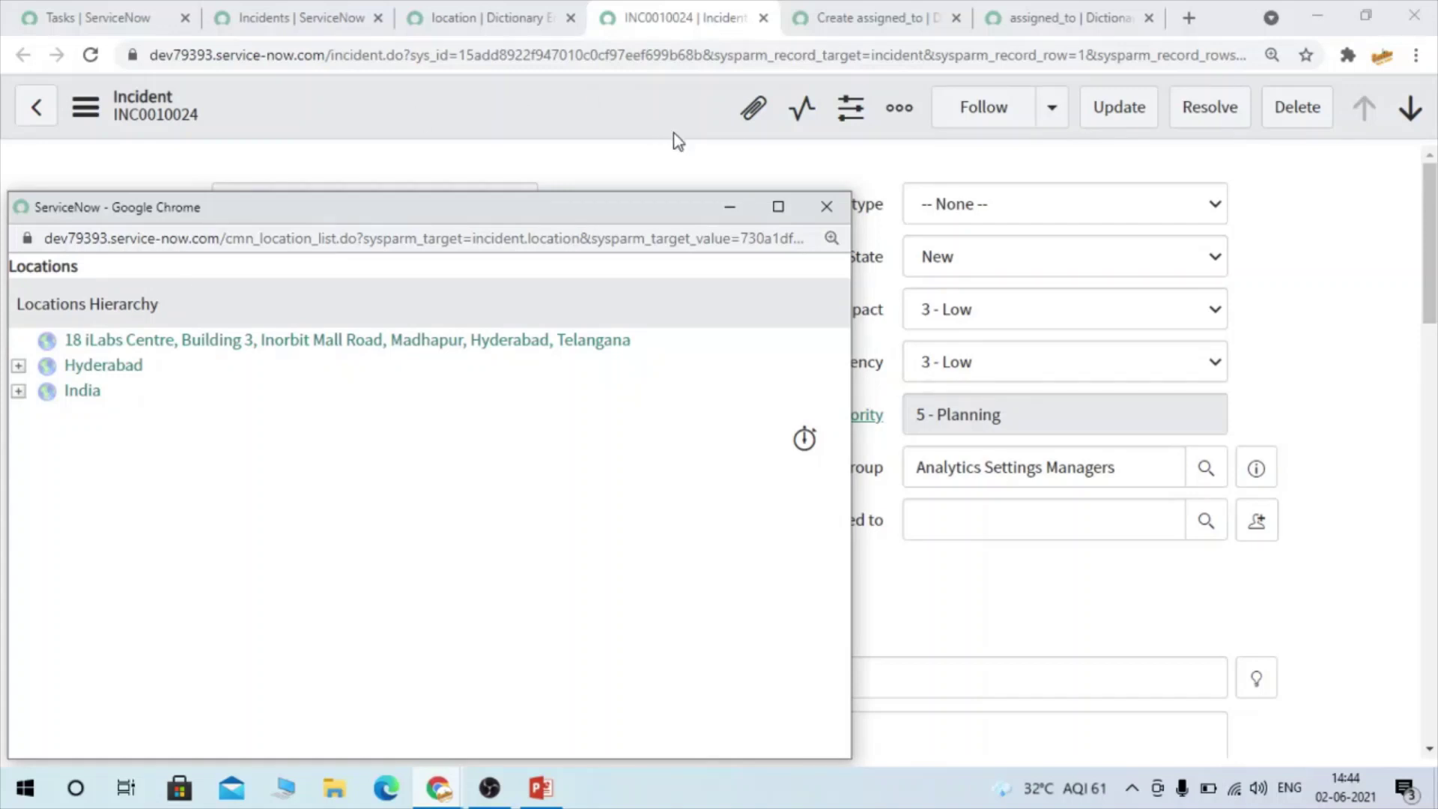
{"action": "left_click", "coordinate": [827, 206]}
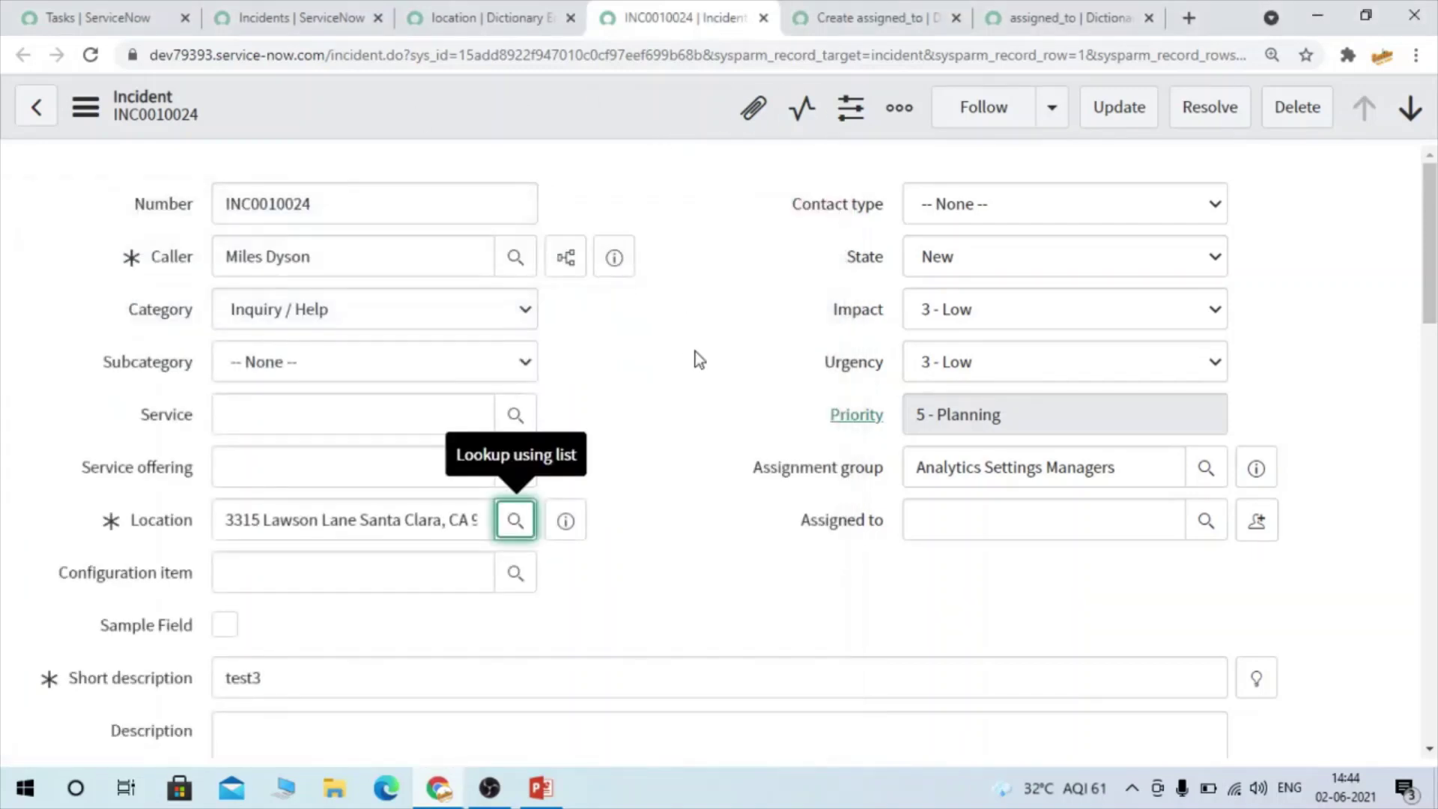